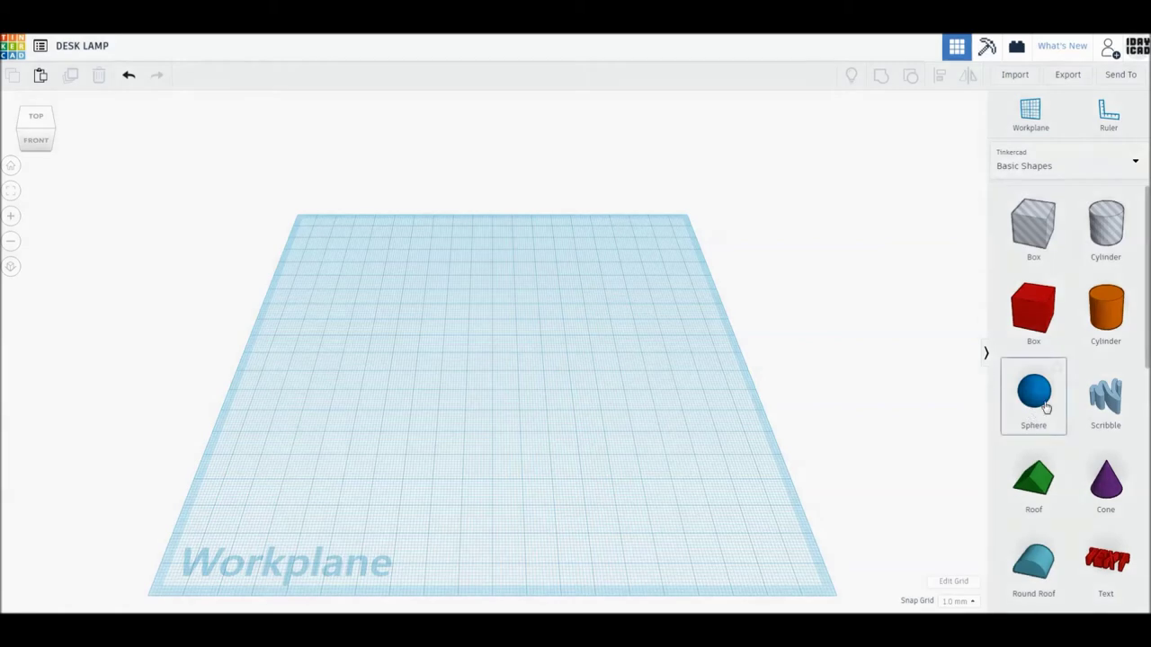
Place a cylinder and a 40 mm half sphere on the workplane.
left_click_drag(1103, 333, 499, 359)
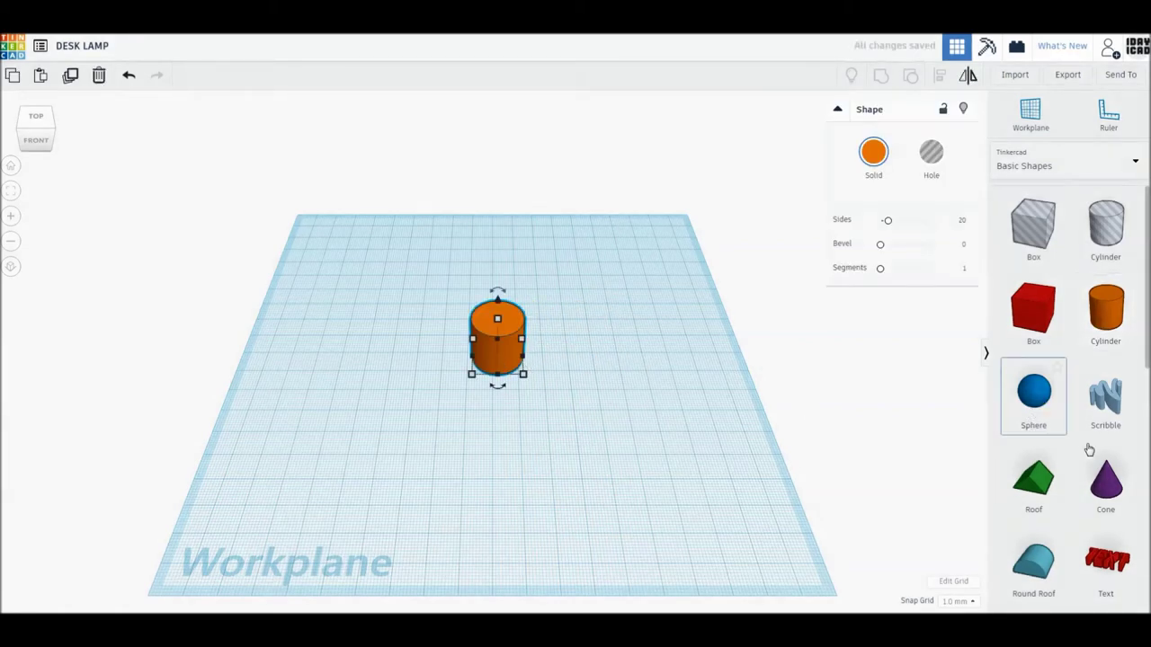
scroll(1061, 521, "down", 2)
scroll(1028, 592, "down", 3)
mouse_move(1030, 566)
left_mouse_down()
mouse_move(531, 434)
mouse_move(640, 455)
left_mouse_up()
type("0")
key("Return")
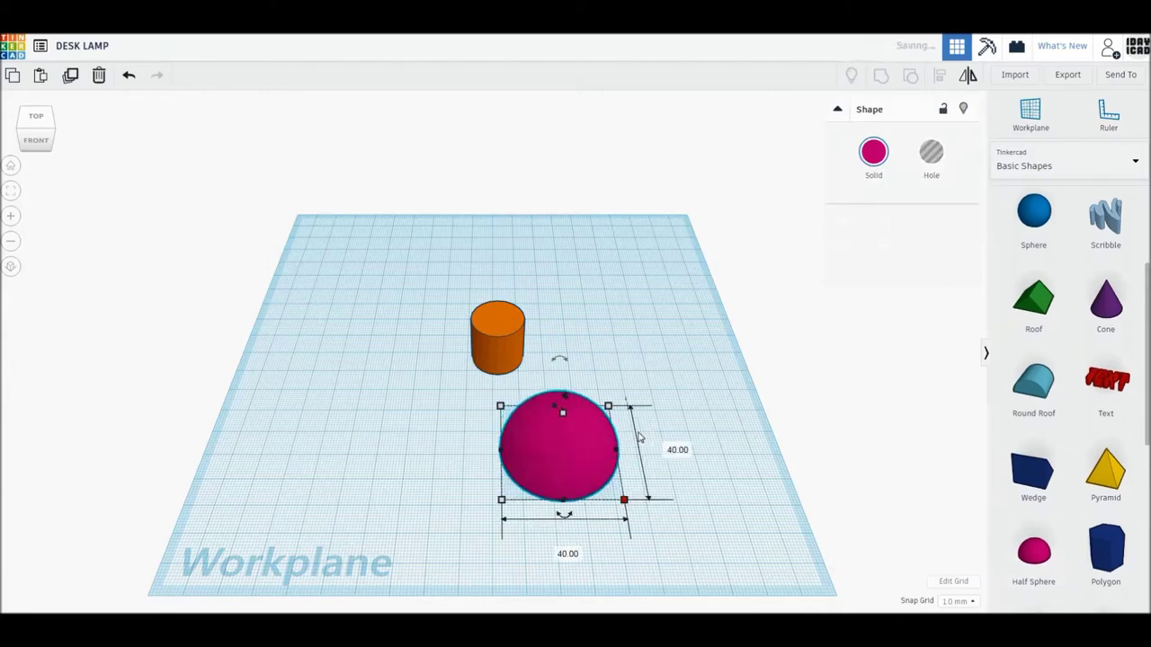
Centre-align the cylinder and half sphere on both horizontal axes.
left_click_drag(354, 254, 513, 462)
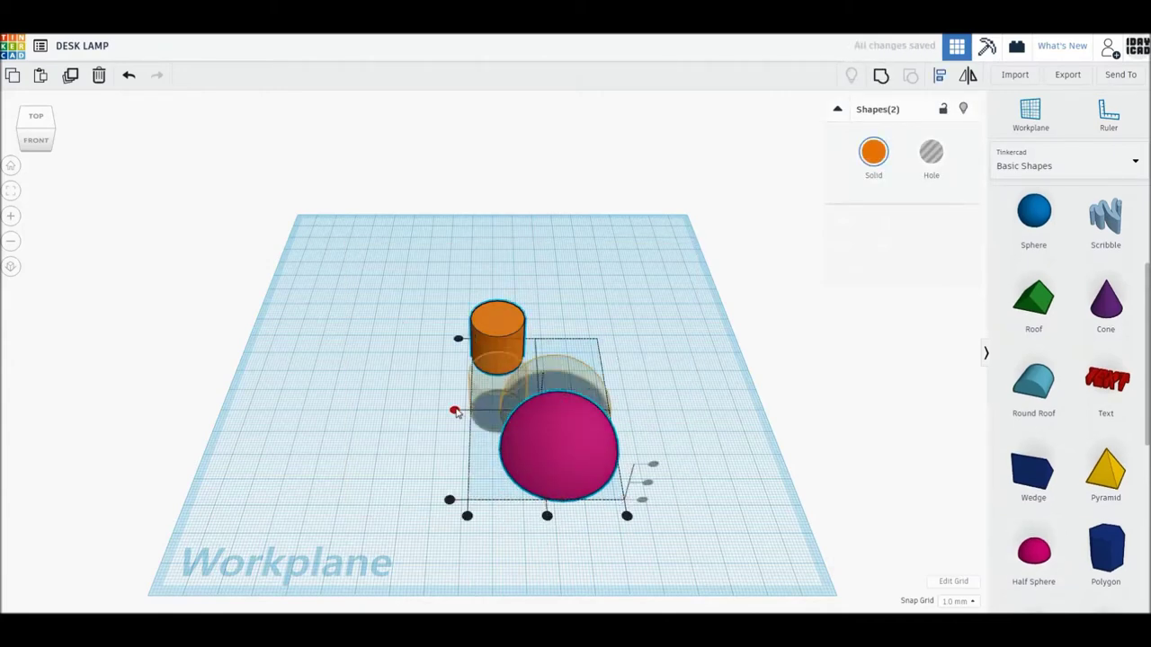
left_click(454, 410)
left_click(543, 468)
left_click(632, 480)
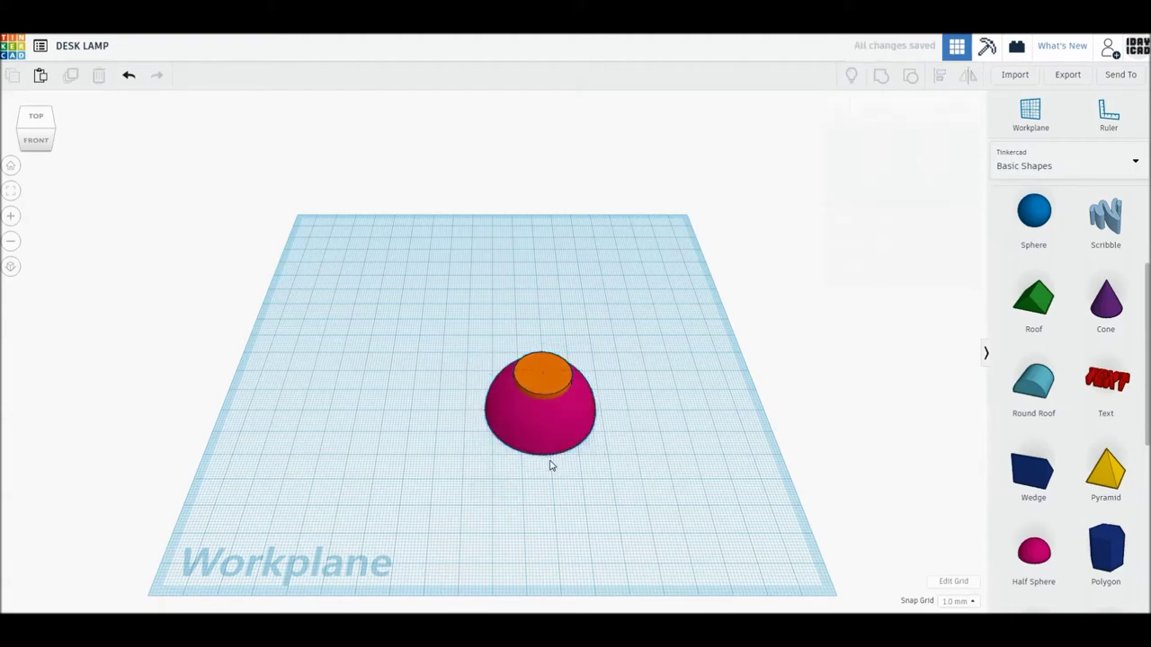
right_click_drag(549, 465, 539, 440)
scroll(578, 362, "up", 3)
Give the orange cylinder 64 sides and make it taller.
left_click(578, 363)
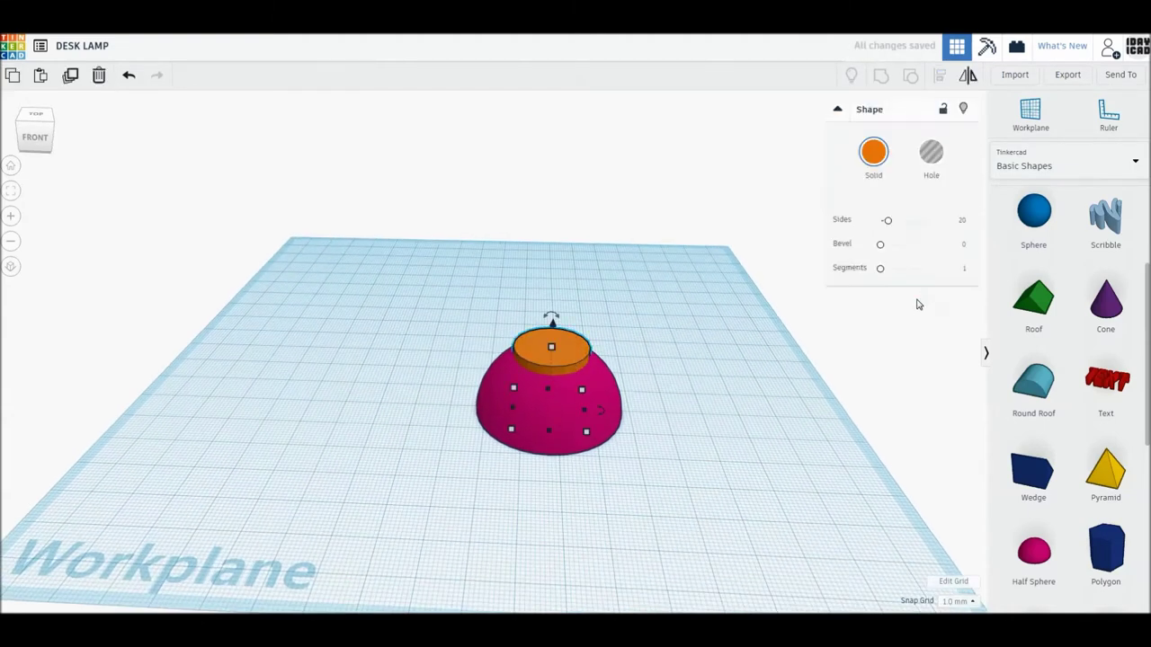
left_click_drag(887, 226, 933, 221)
left_click_drag(552, 346, 554, 336)
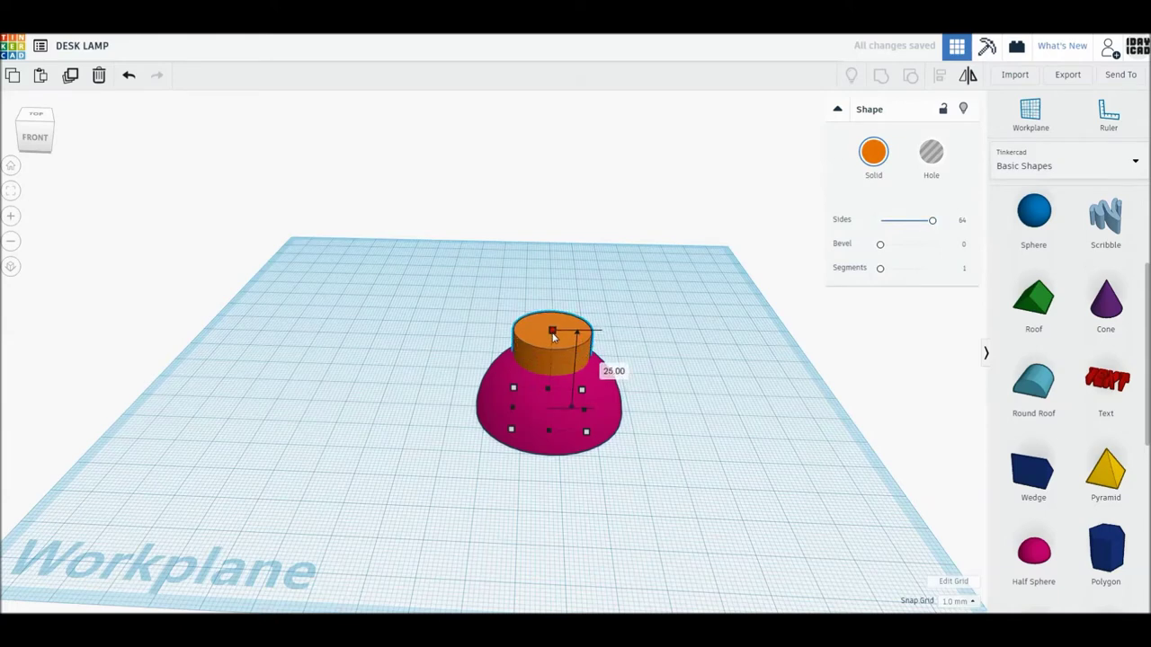
left_click_drag(682, 506, 473, 290)
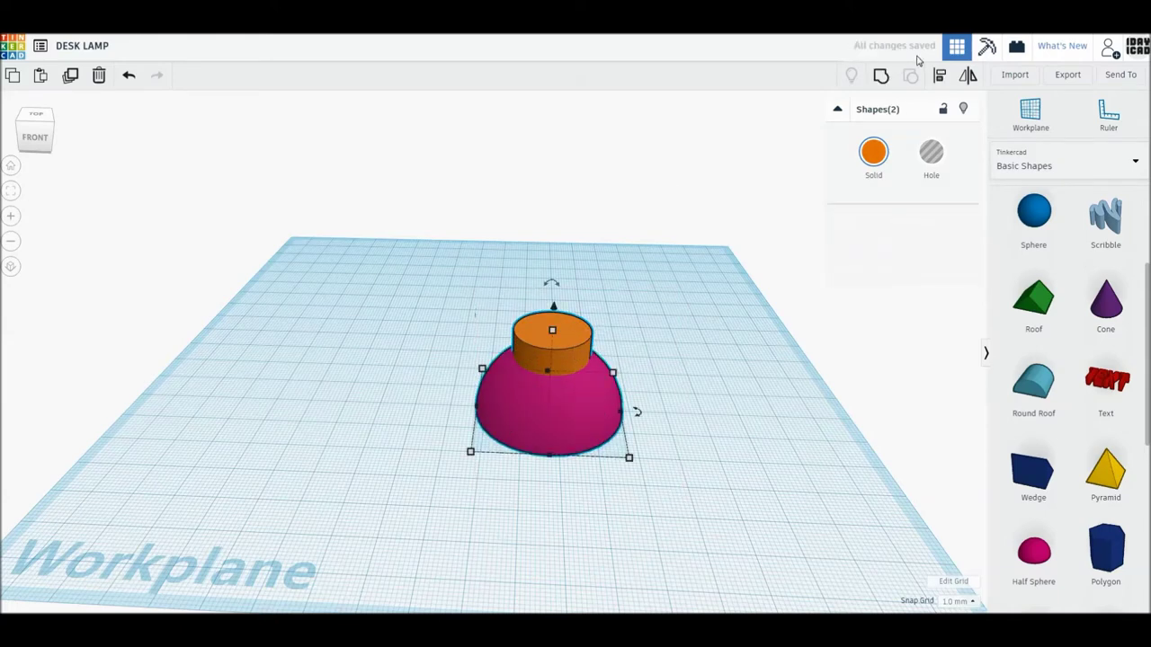
left_click(728, 360)
Duplicate the hemisphere slightly smaller and group all shapes into one hollow piece.
left_click(594, 402)
left_click(71, 78)
left_click_drag(553, 356, 553, 355, "shift")
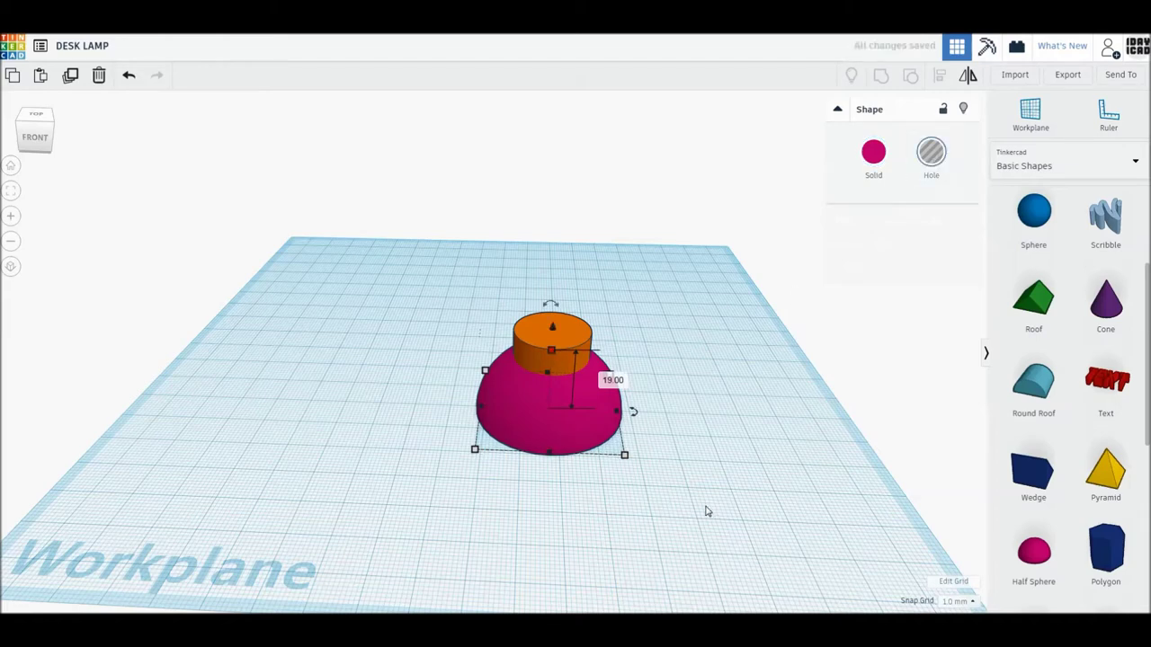
key("ctrl+a")
left_click(876, 76)
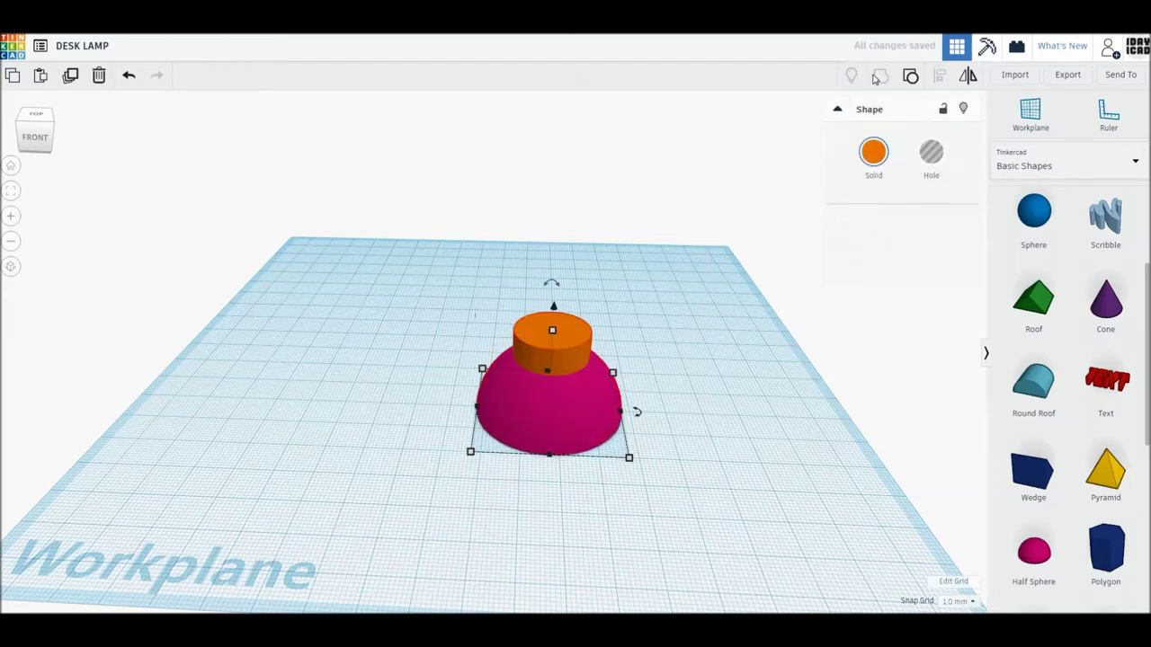
Mirror the grouped shape vertically so it becomes an upright bowl.
left_click(967, 77)
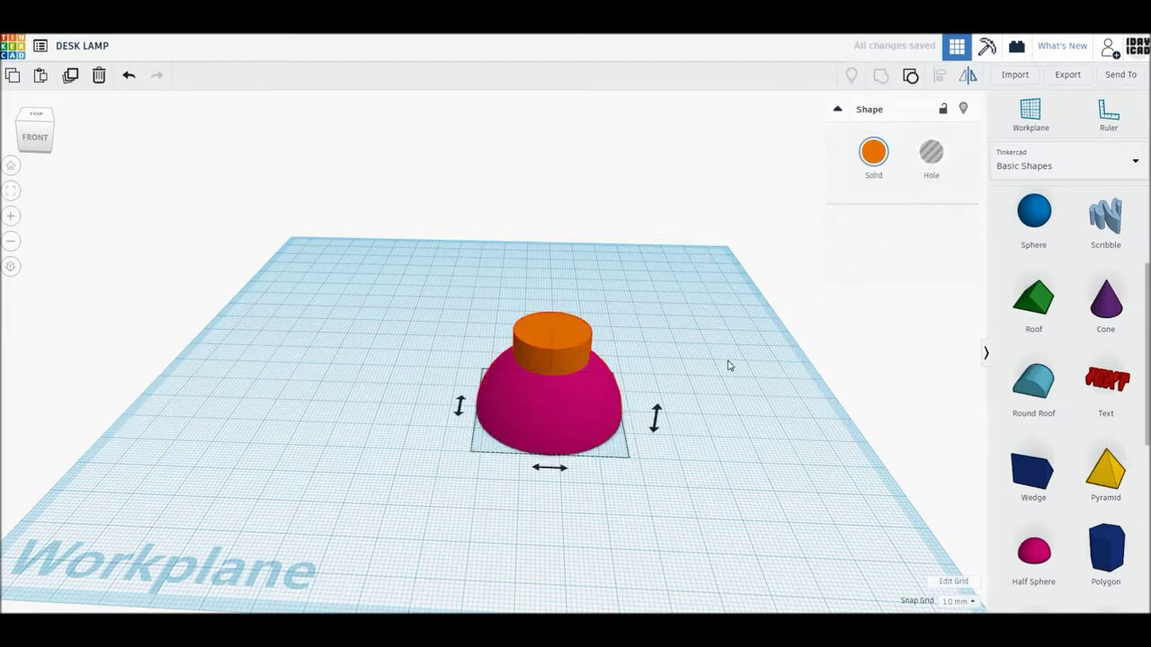
left_click(656, 422)
left_click(713, 361)
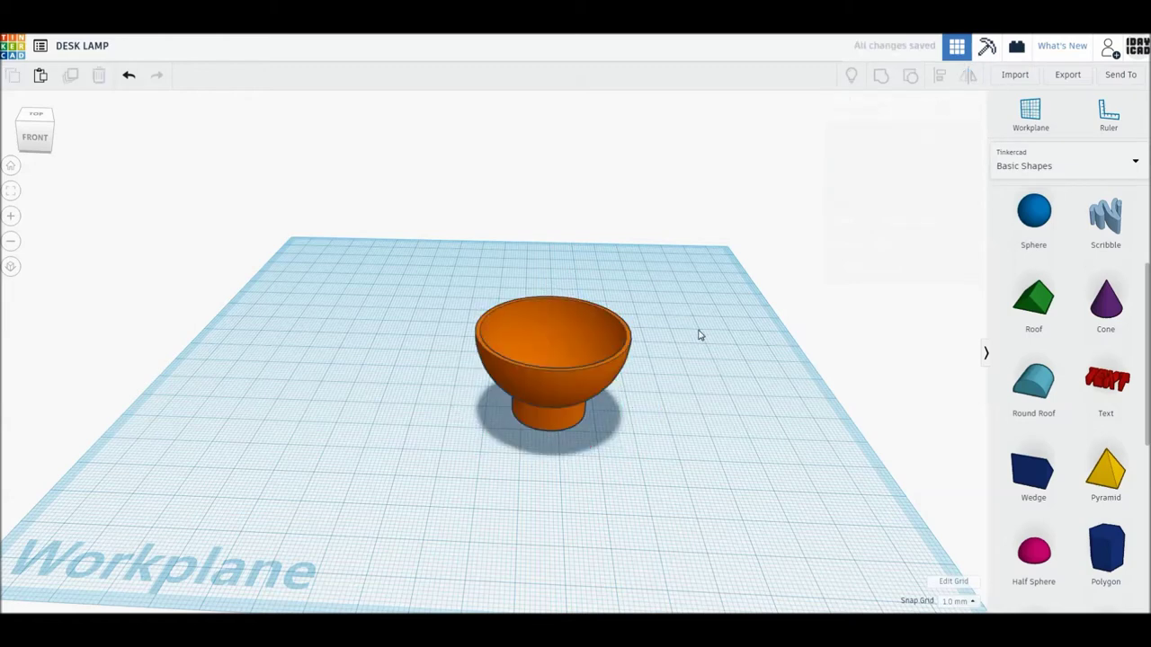
left_click(617, 359)
Colour the bowl light blue and move it toward the back left.
left_click(873, 153)
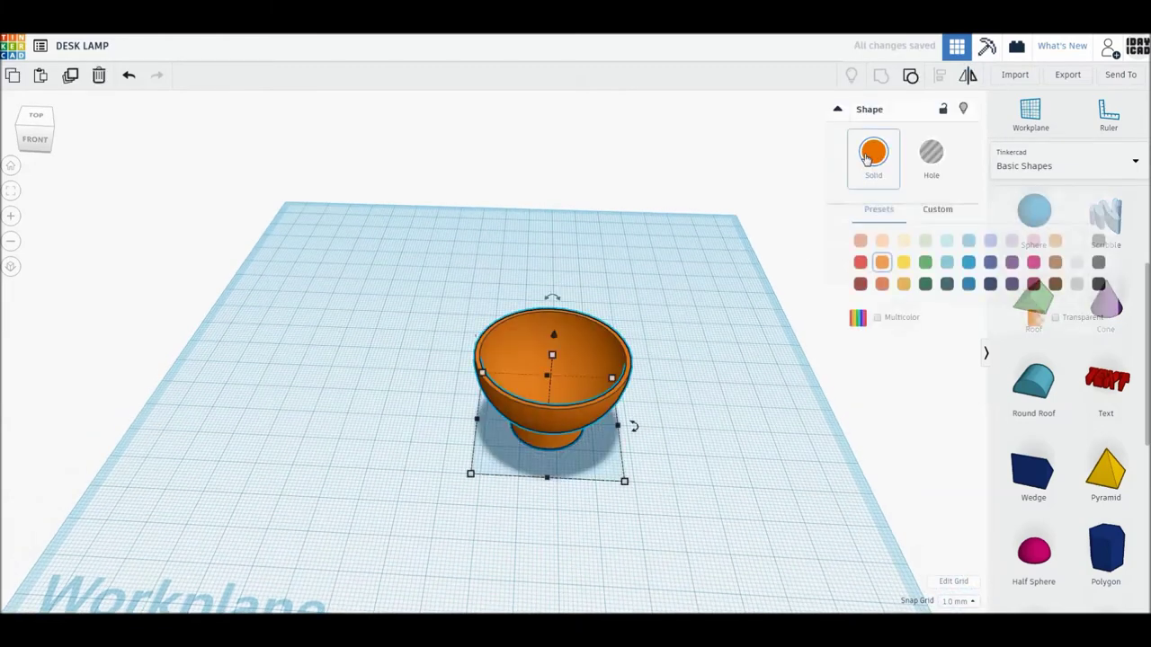
left_click(947, 241)
left_click_drag(611, 368, 486, 295)
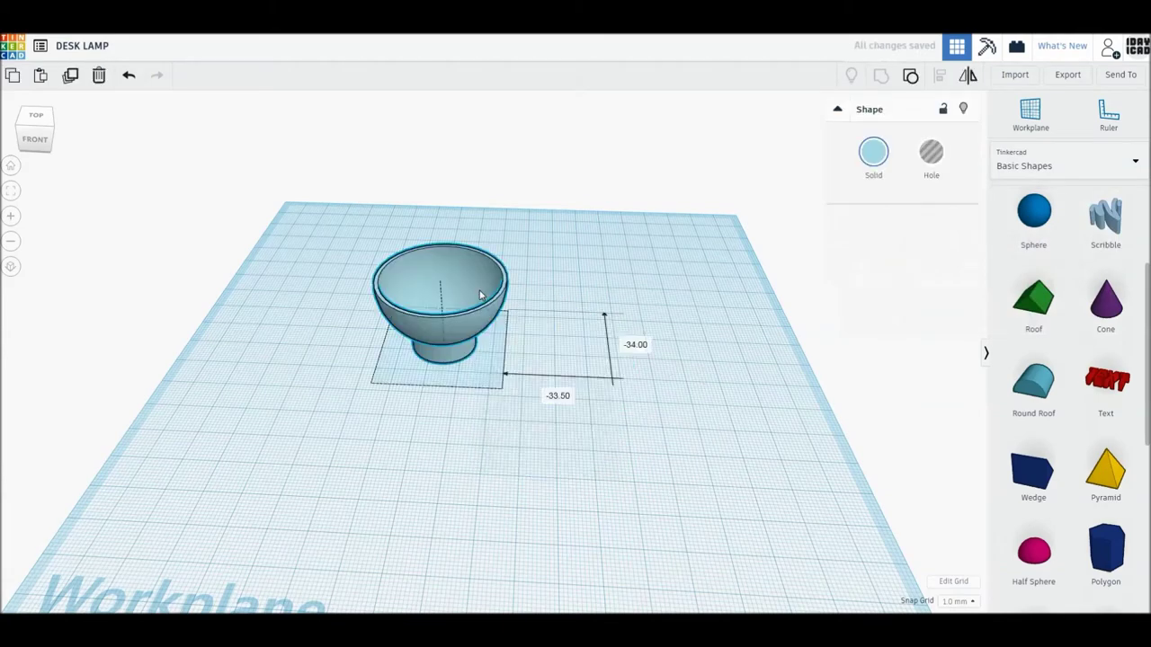
left_click(843, 365)
Add a sphere right of the bowl with 24 steps.
left_click_drag(1034, 211, 630, 319)
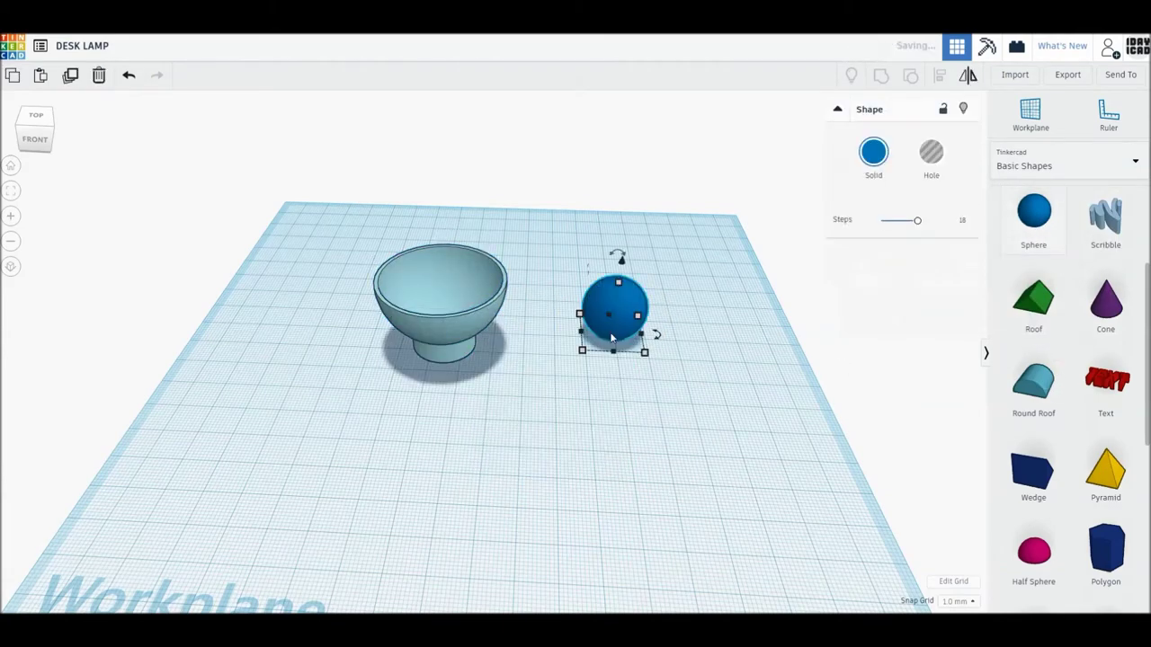
left_click_drag(917, 220, 987, 223)
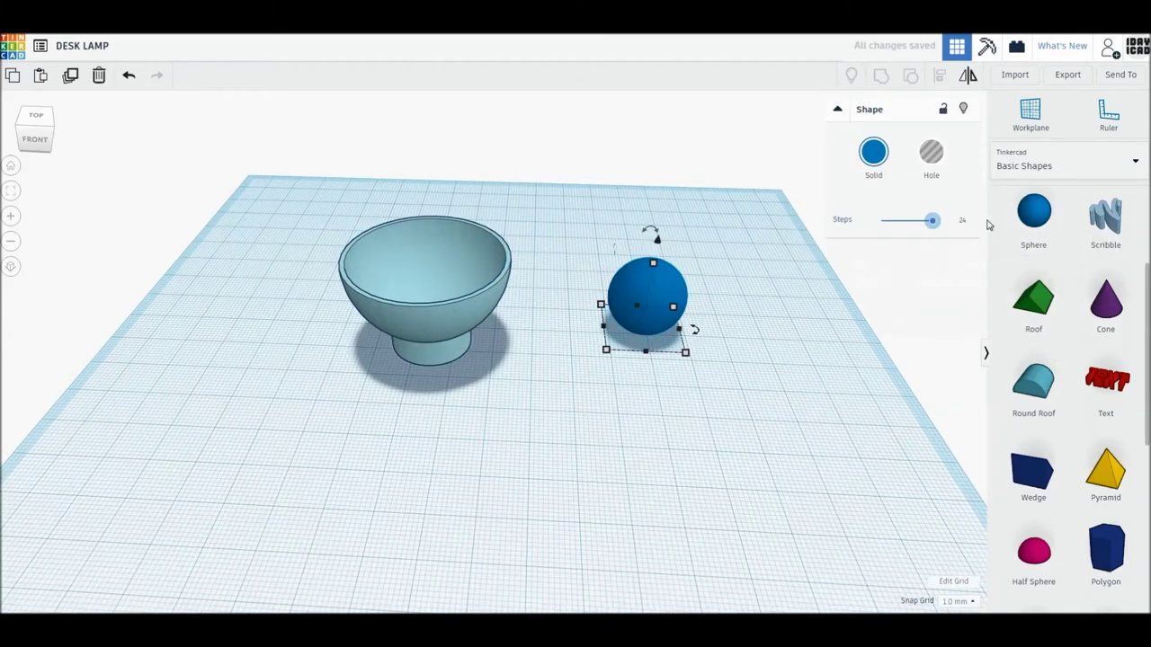
left_click(33, 131)
Place a sphere copy in front, resized to 10 × 10 mm and 6 mm tall.
left_click_drag(666, 347, 662, 362, "alt")
left_click_drag(677, 428, 661, 416, "shift")
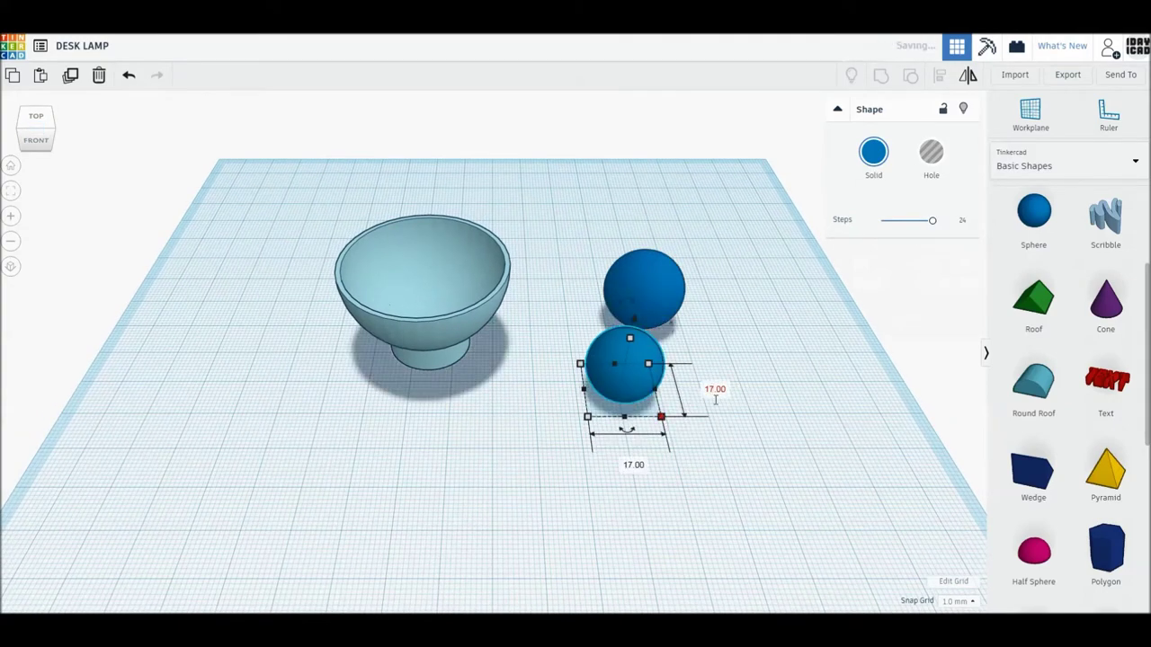
key("Return")
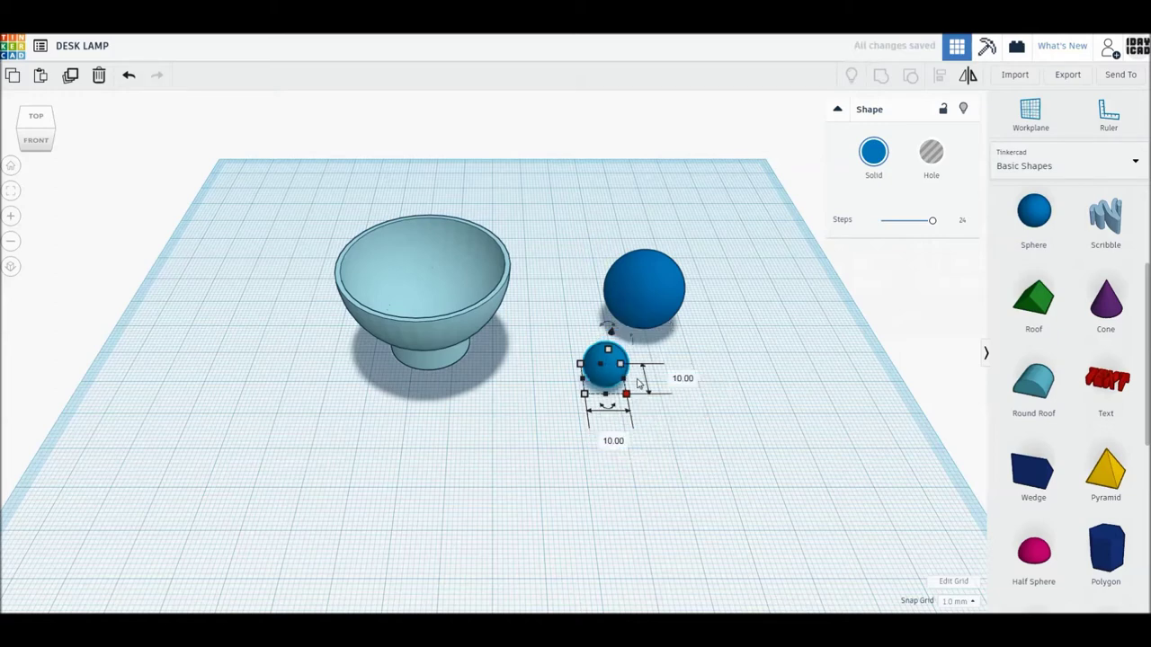
type("6")
key("Return")
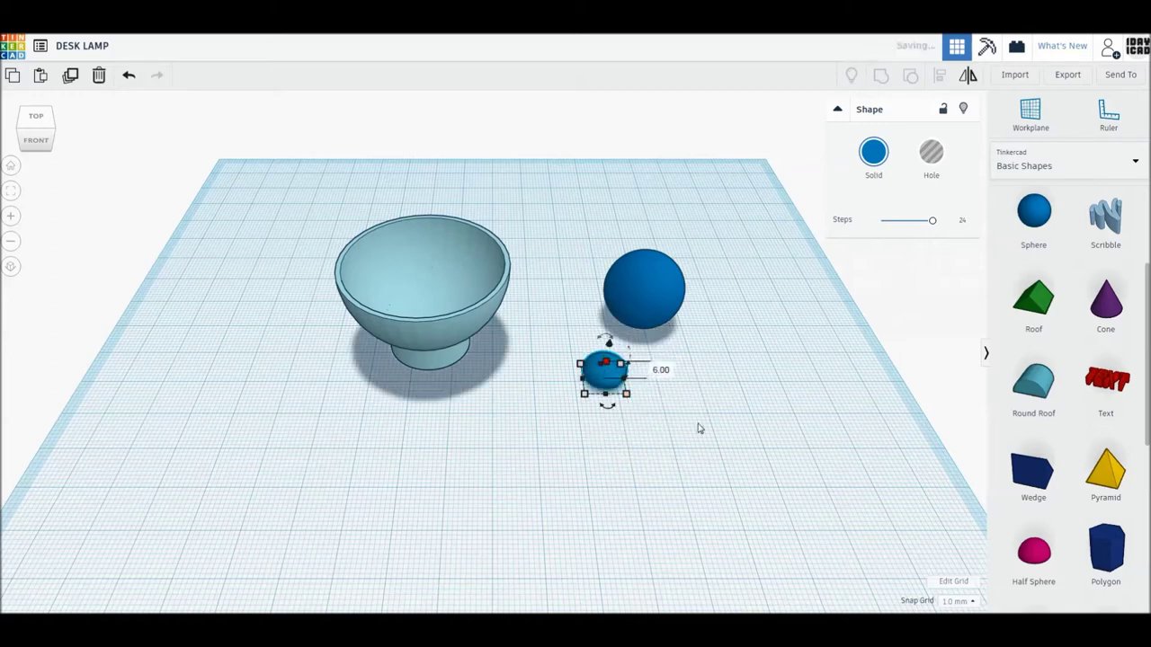
Colour the flattened sphere grey and duplicate it into a small stack.
left_click(870, 155)
left_click(1099, 241)
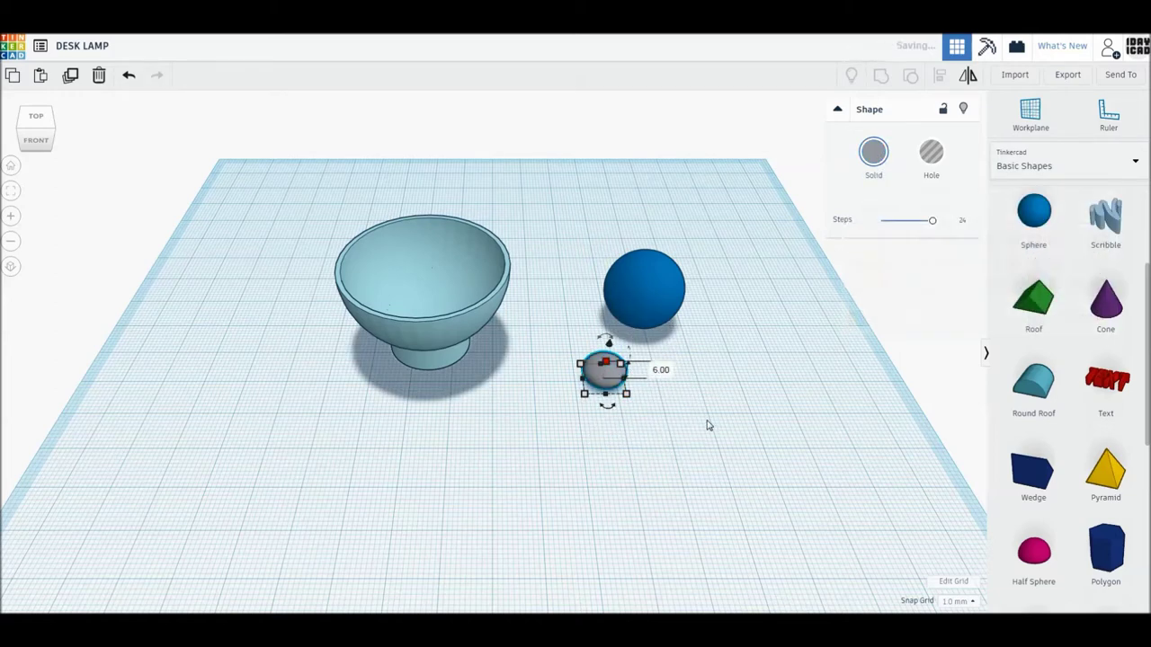
left_click(69, 75)
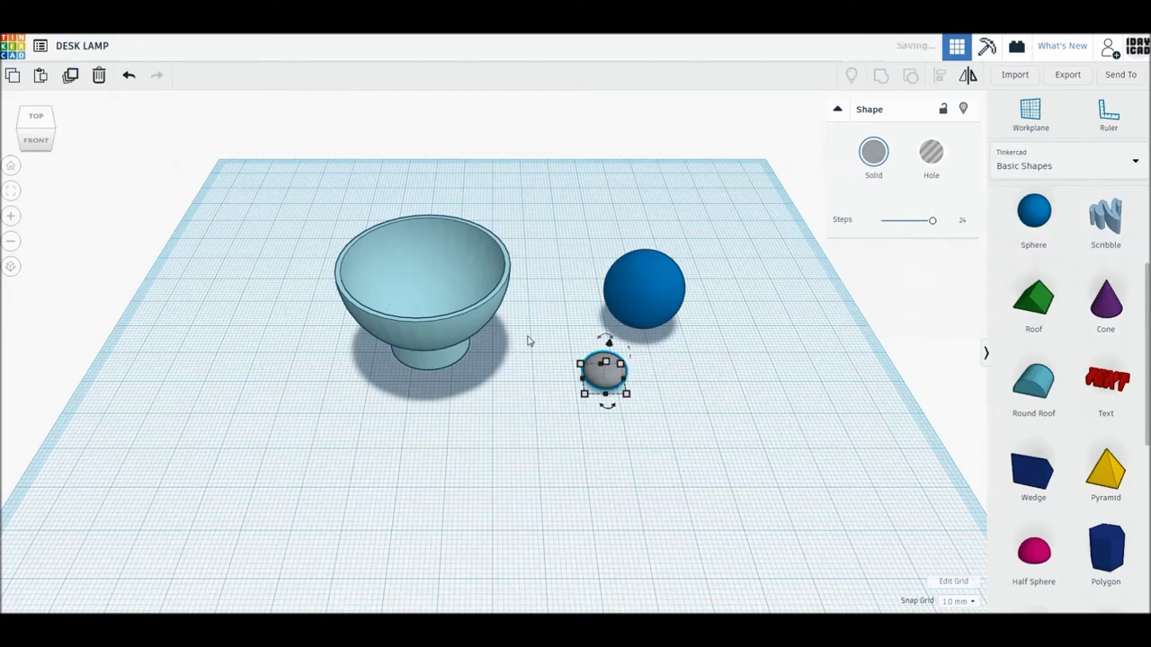
left_click(653, 405)
left_click(605, 360)
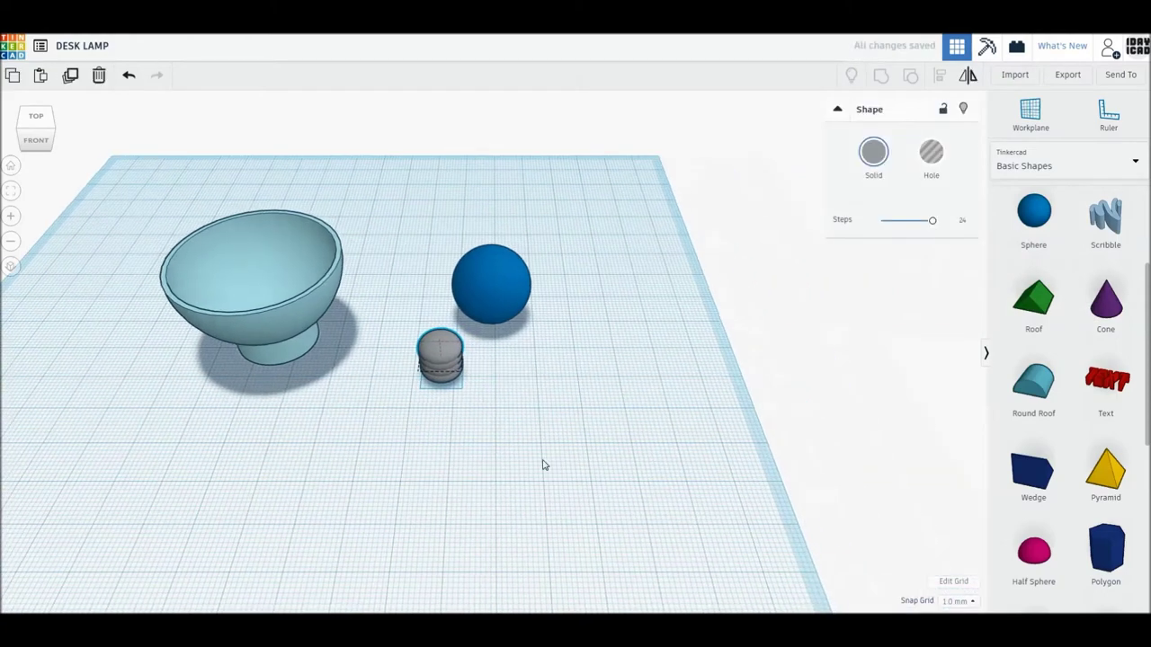
scroll(509, 455, "up", 3)
Make the blue sphere white.
right_click_drag(514, 404, 494, 282)
left_click(494, 281)
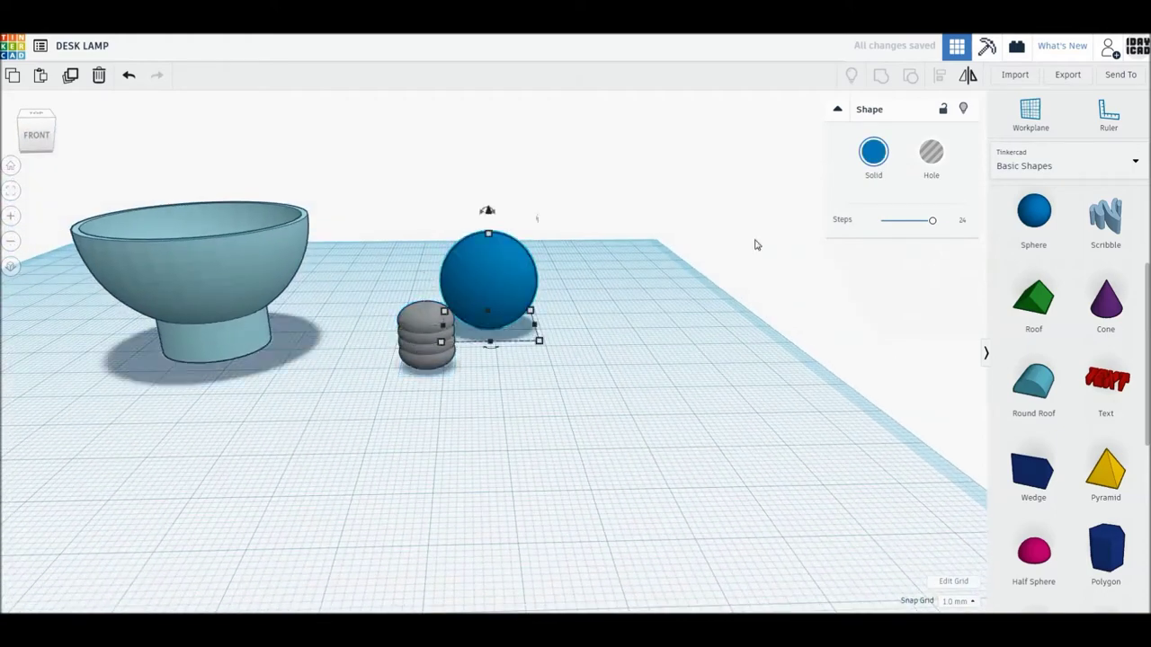
left_click(873, 153)
left_click(1077, 243)
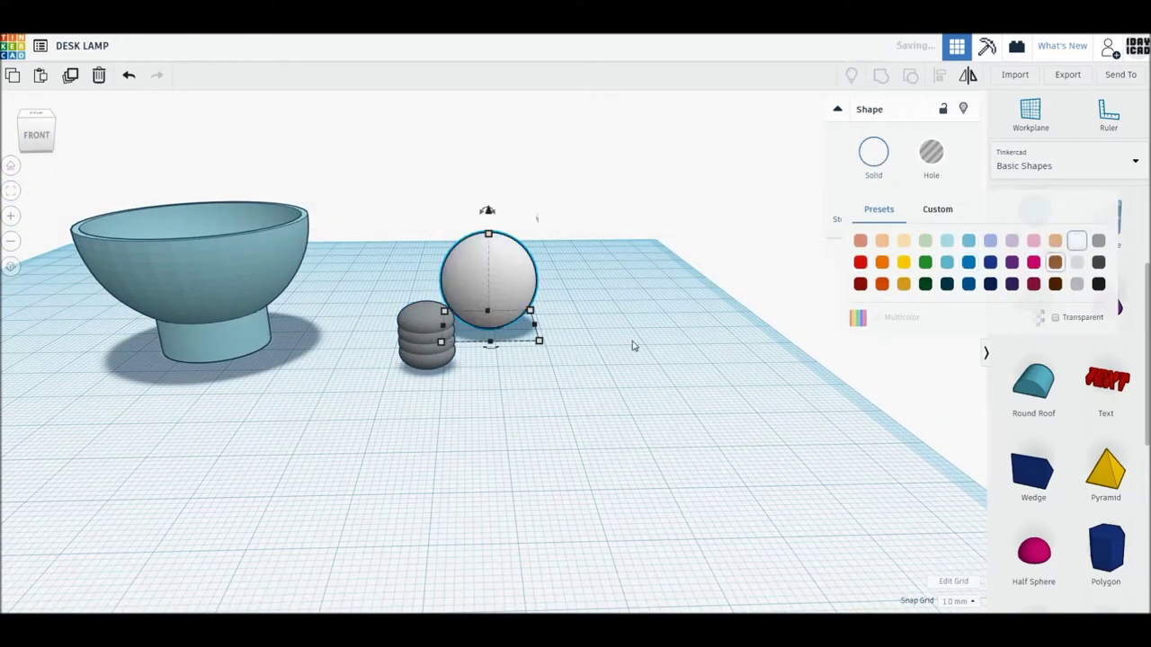
left_click(400, 323)
left_click(588, 378)
left_click(428, 337)
left_click(493, 270)
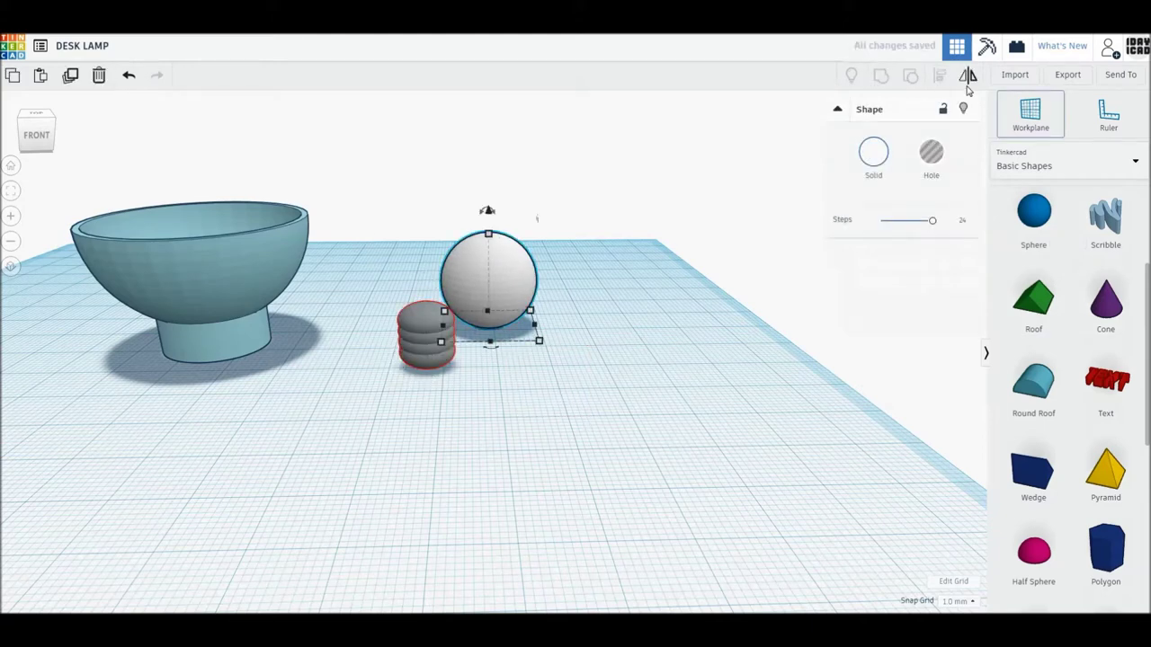
left_click(631, 373)
Centre-align the grey stack under the white sphere in both directions.
mouse_move(622, 431)
left_mouse_down()
mouse_move(390, 231)
mouse_move(398, 244)
left_mouse_up()
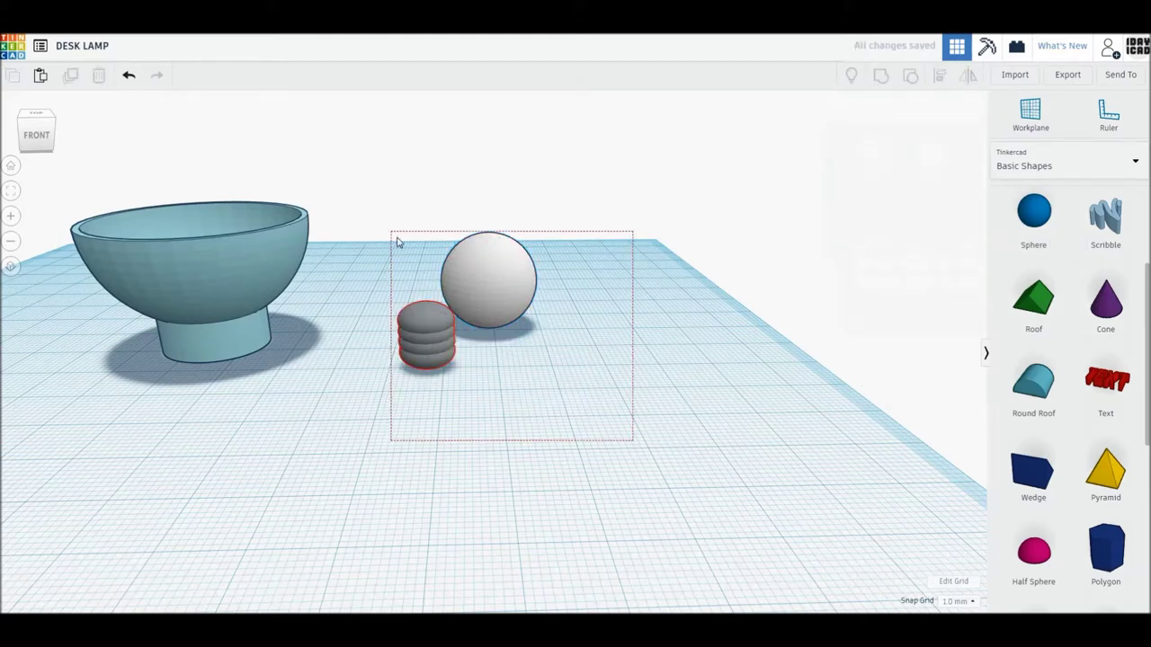
left_click(449, 337)
right_click_drag(557, 426, 540, 441)
left_click_drag(553, 437, 399, 241)
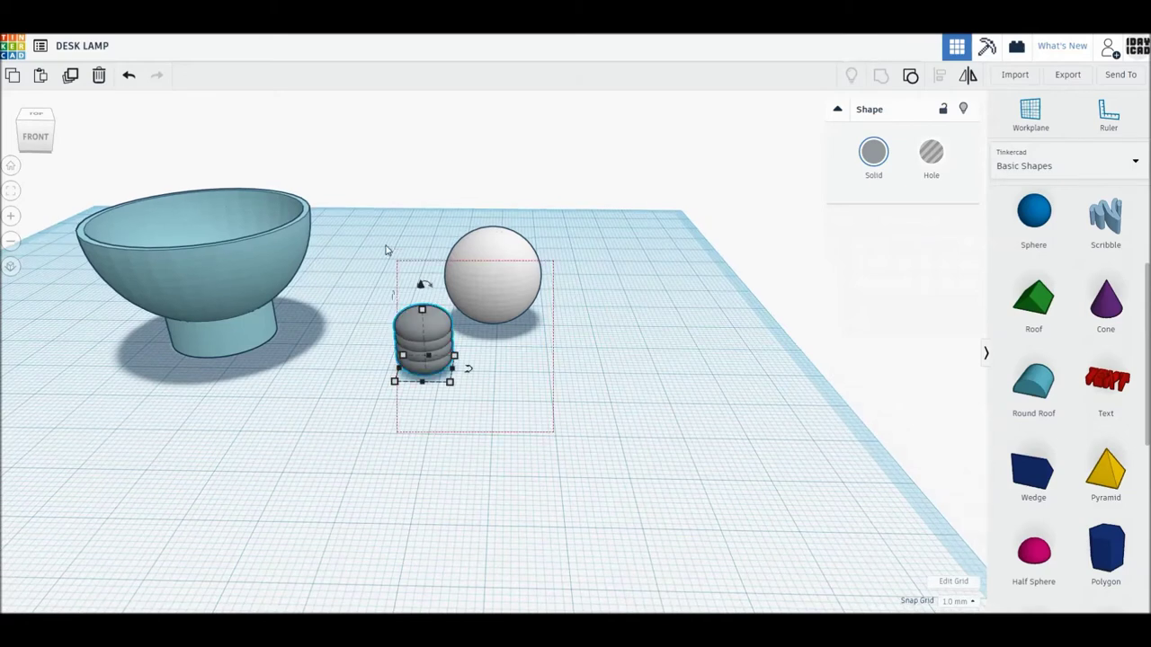
key("l")
left_click(479, 396)
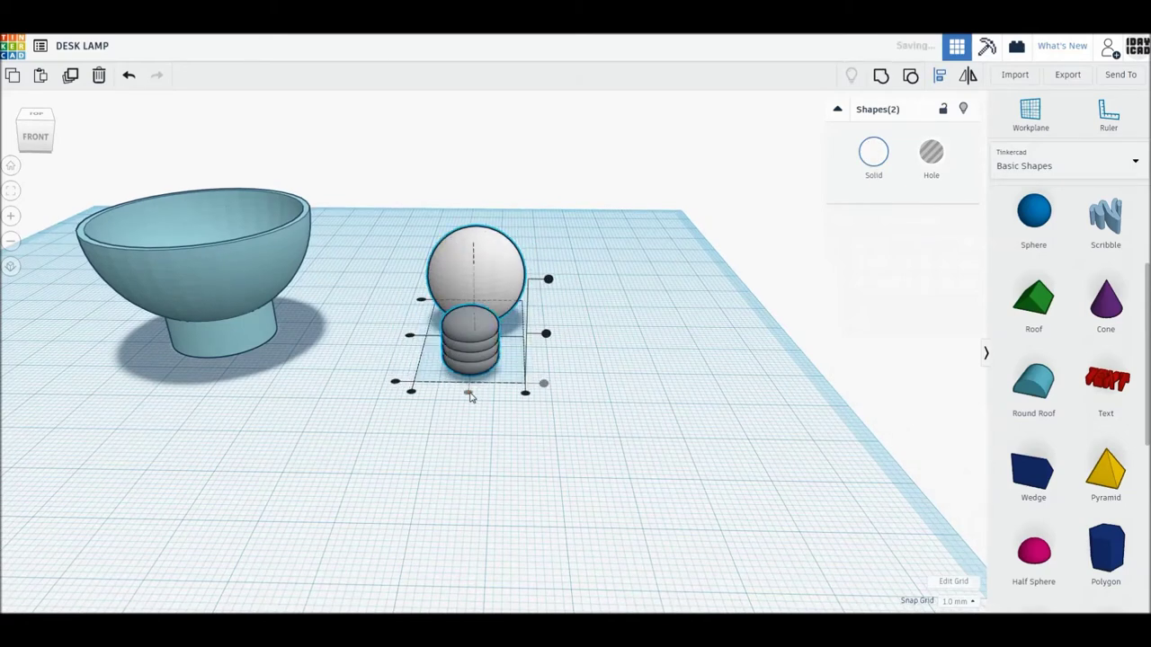
left_click(409, 337)
left_click(529, 319)
Lower the white sphere to elevation -1.00 so it rests on the ribbed base.
left_click(489, 283)
left_click_drag(473, 216, 474, 177)
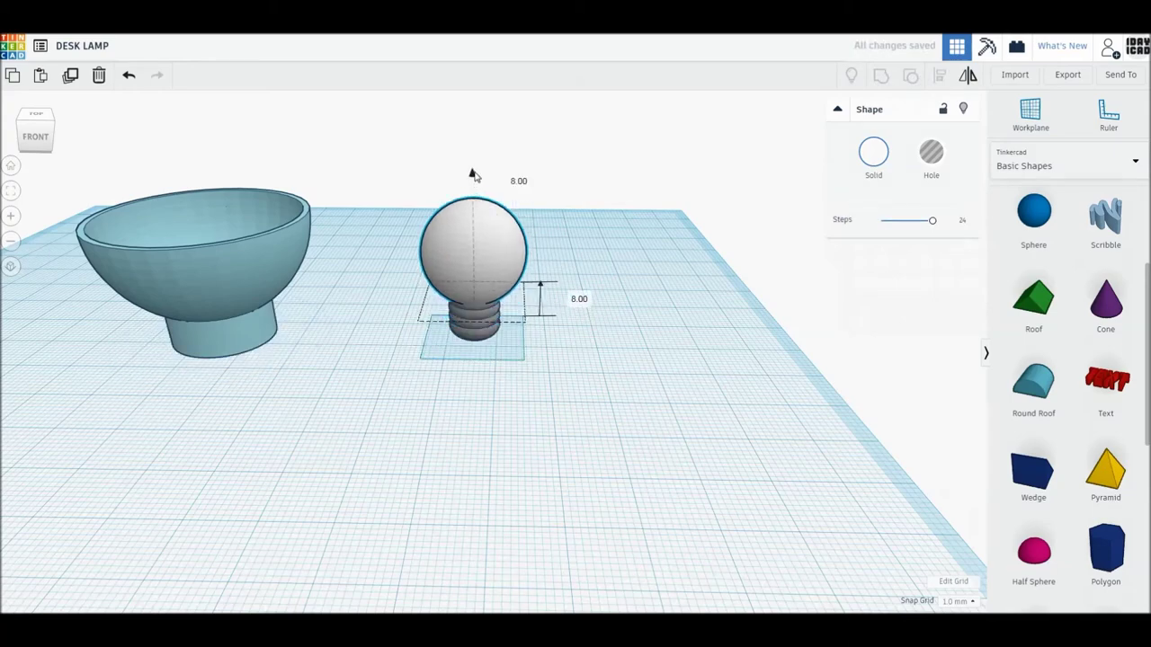
mouse_move(632, 378)
right_mouse_down()
mouse_move(629, 362)
mouse_move(629, 375)
right_mouse_up()
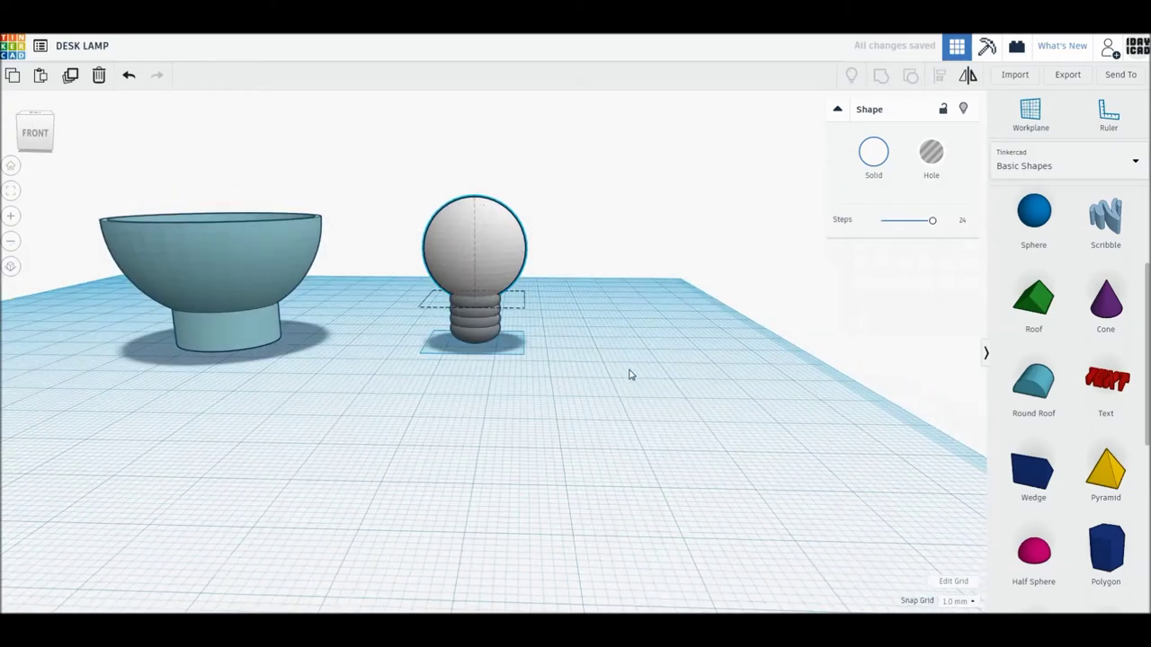
left_click_drag(476, 175, 474, 176)
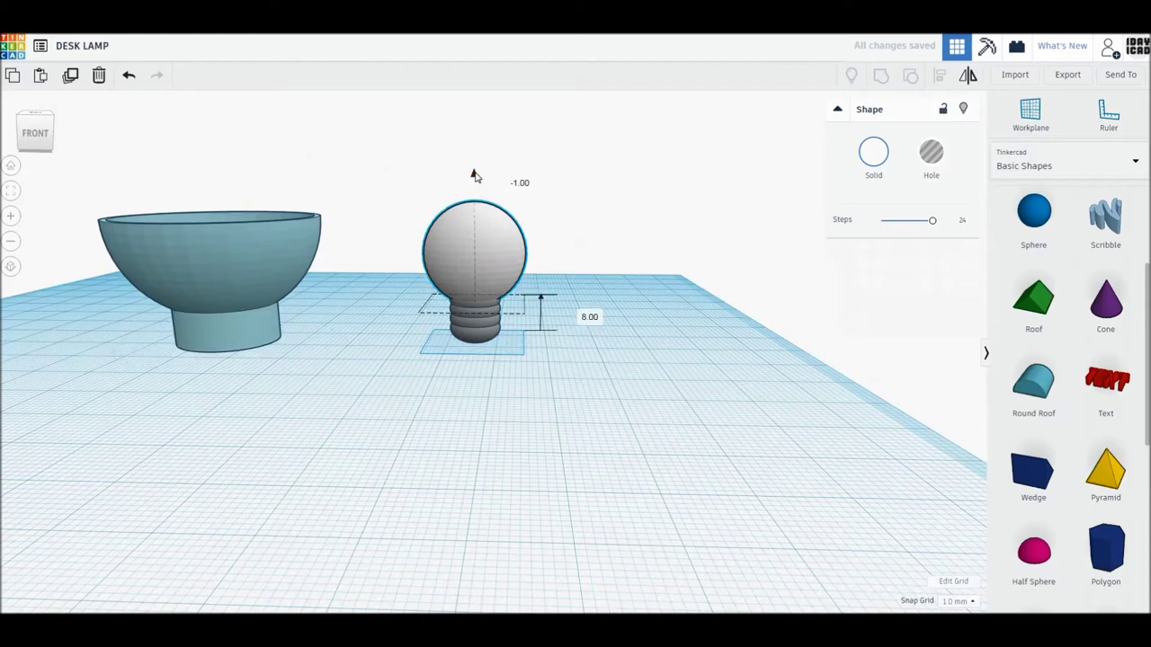
left_click_drag(591, 410, 431, 214)
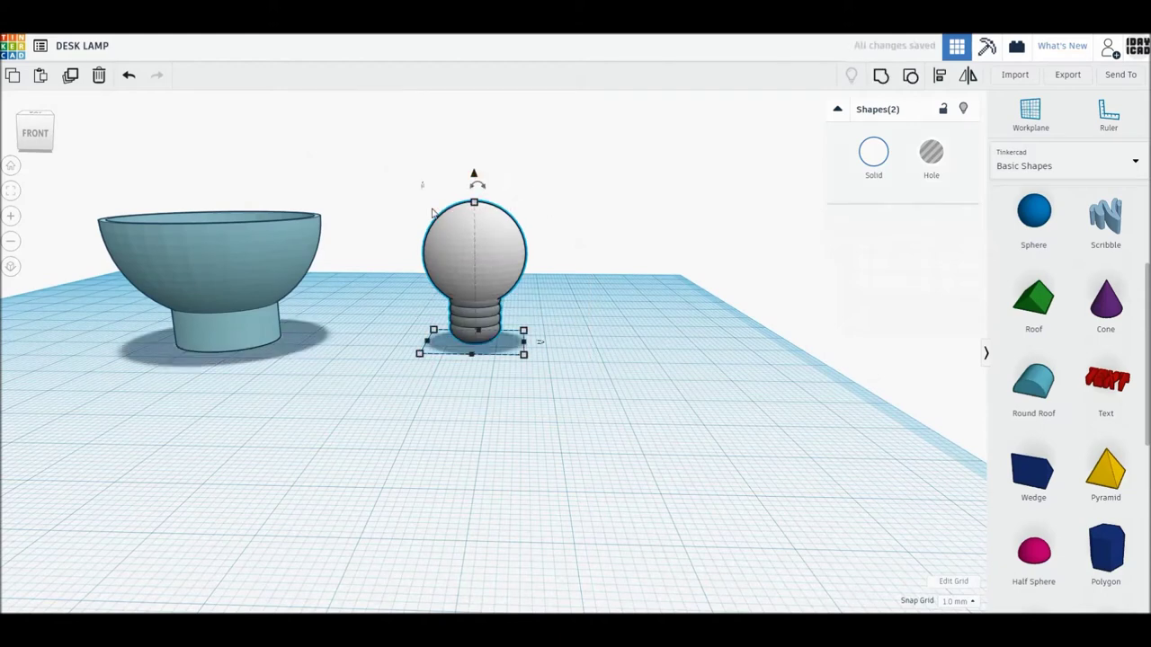
left_click(604, 245)
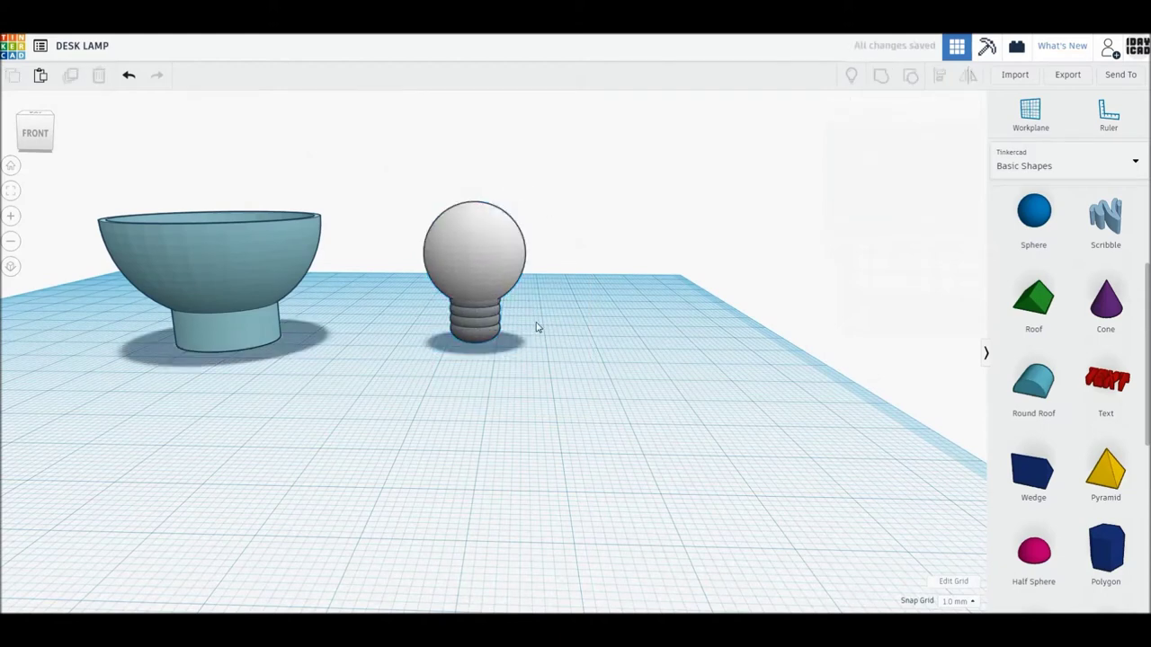
left_click(485, 234)
Scale the bulb sphere from 20 to 18 and group it with the ribbed base.
left_click_drag(477, 207, 475, 223, "shift")
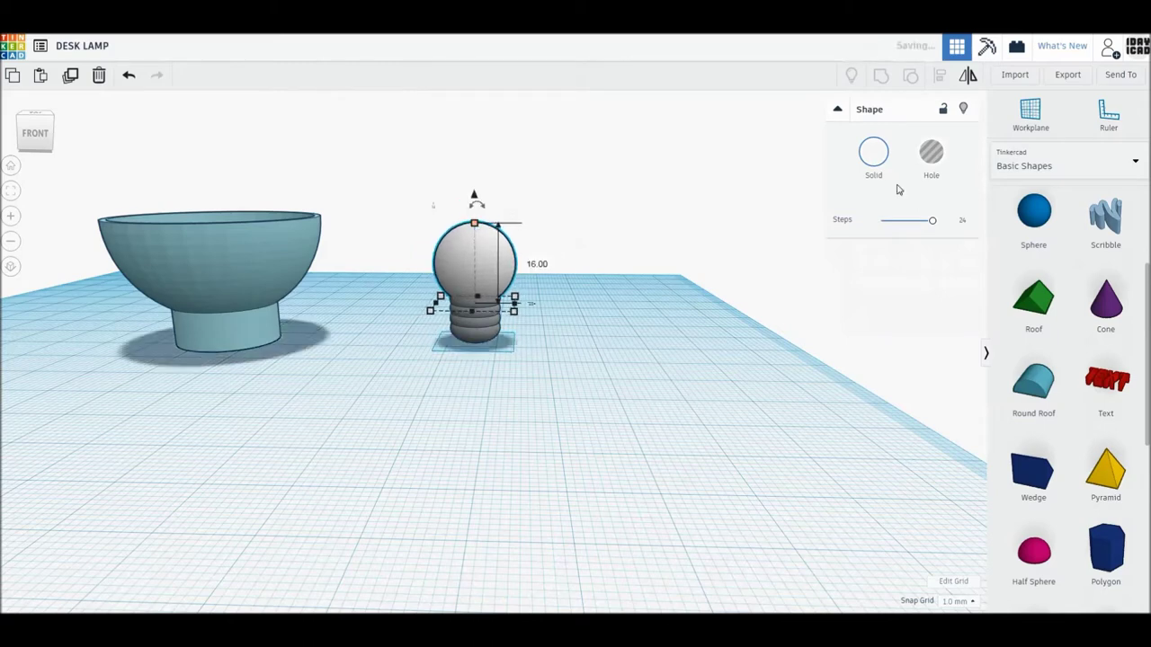
left_click_drag(427, 387, 568, 178)
key("ctrl+g")
right_click_drag(368, 296, 393, 321)
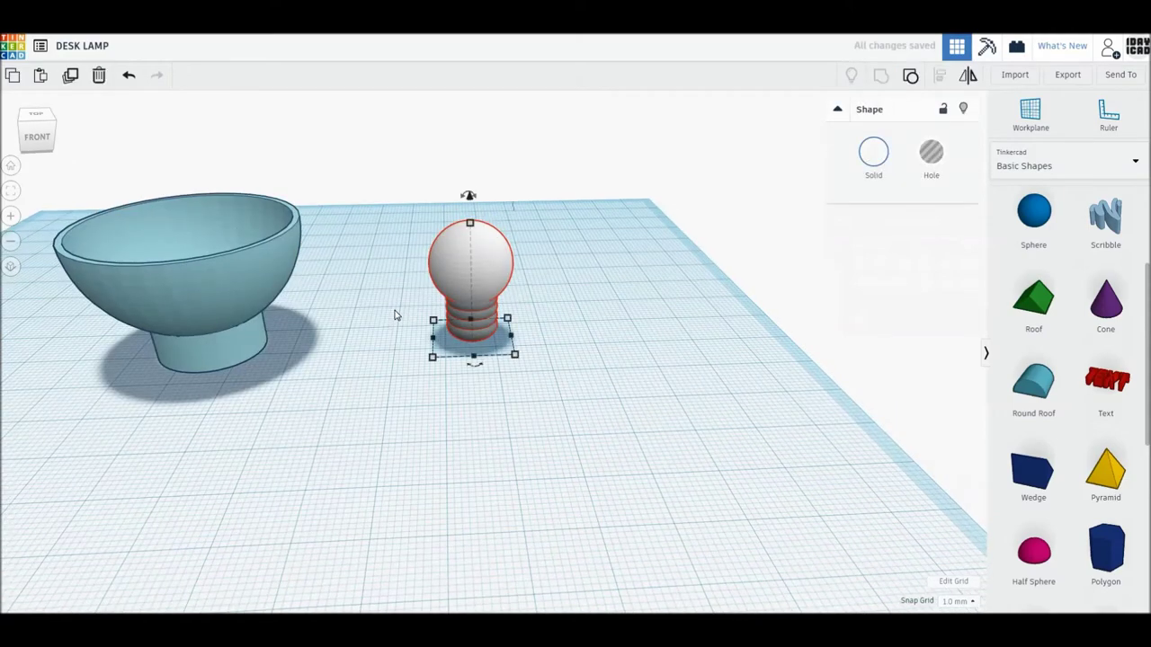
right_click_drag(465, 297, 367, 342)
middle_click_drag(399, 329, 533, 348)
left_click_drag(736, 499, 211, 229)
Inspect the grouped bulb's colour options, then select the bowl and bulb together.
left_click(460, 428)
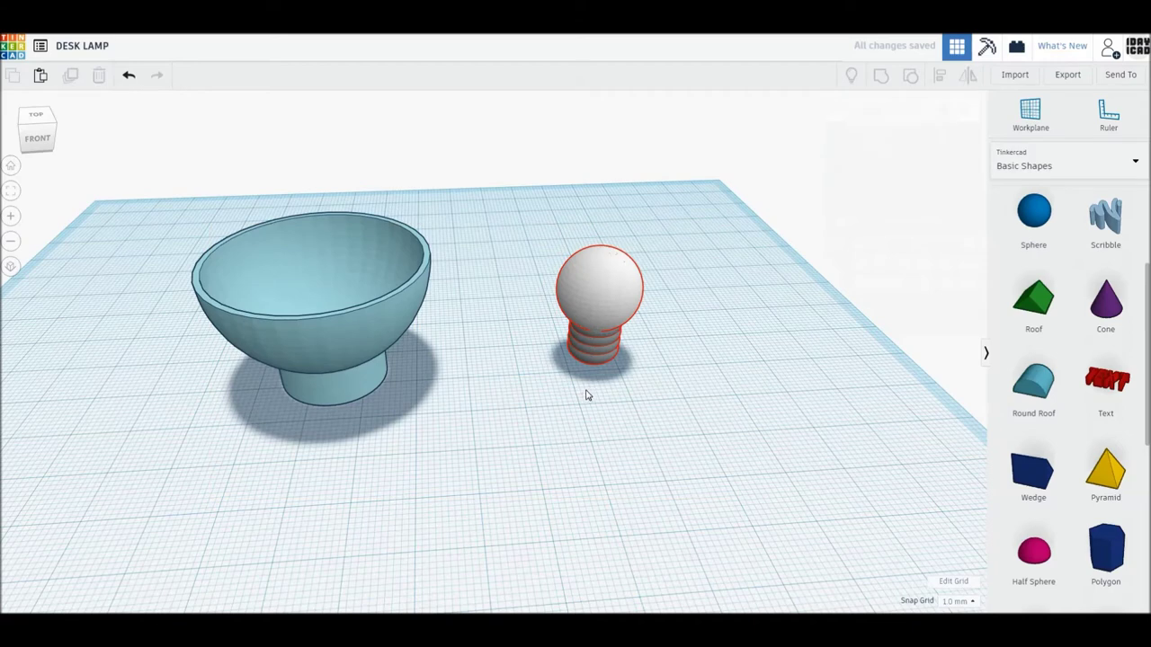
left_click(591, 346)
left_click(864, 174)
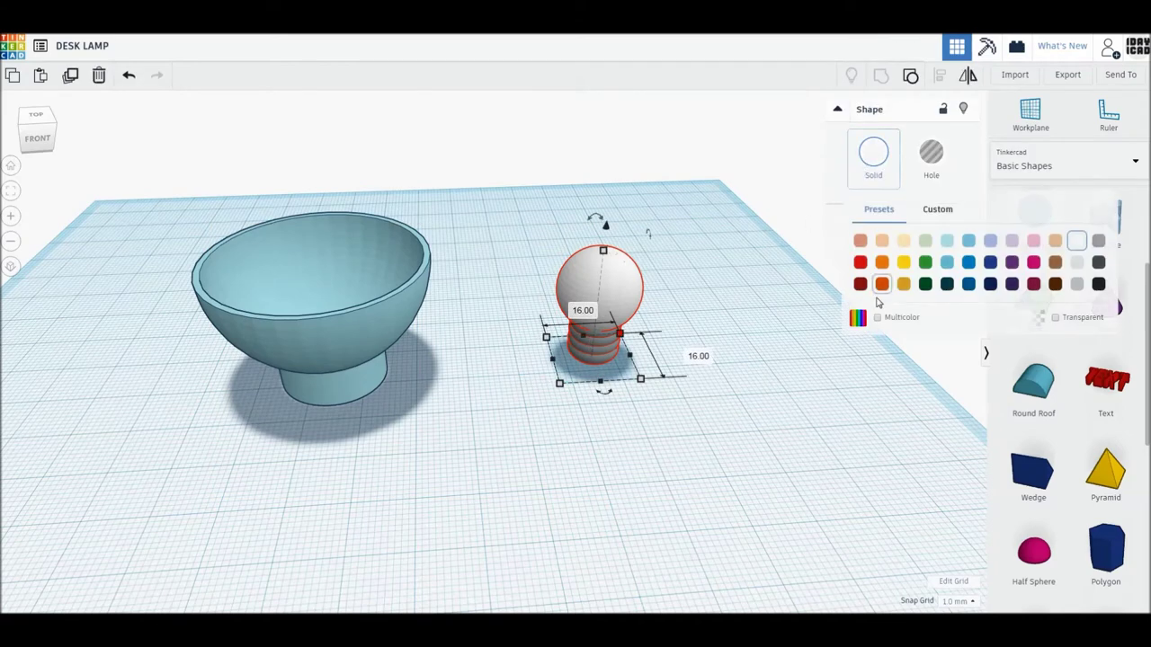
left_click(719, 313)
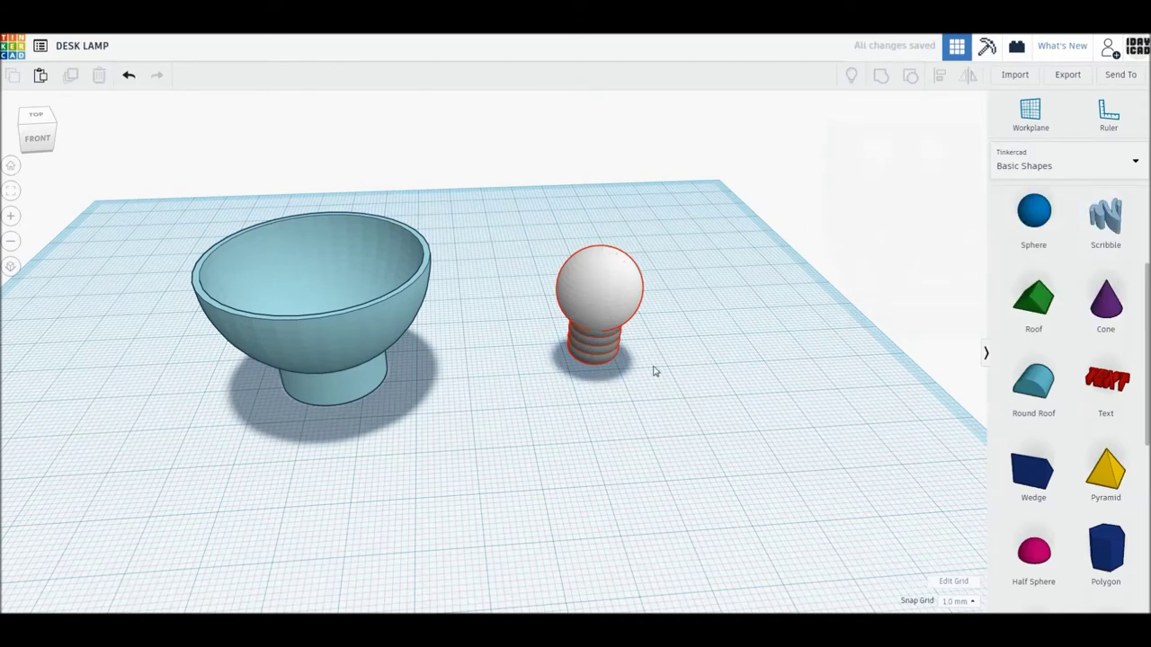
mouse_move(600, 409)
right_mouse_down()
mouse_move(579, 393)
mouse_move(588, 403)
mouse_move(601, 298)
right_mouse_up()
left_click_drag(722, 444, 213, 206)
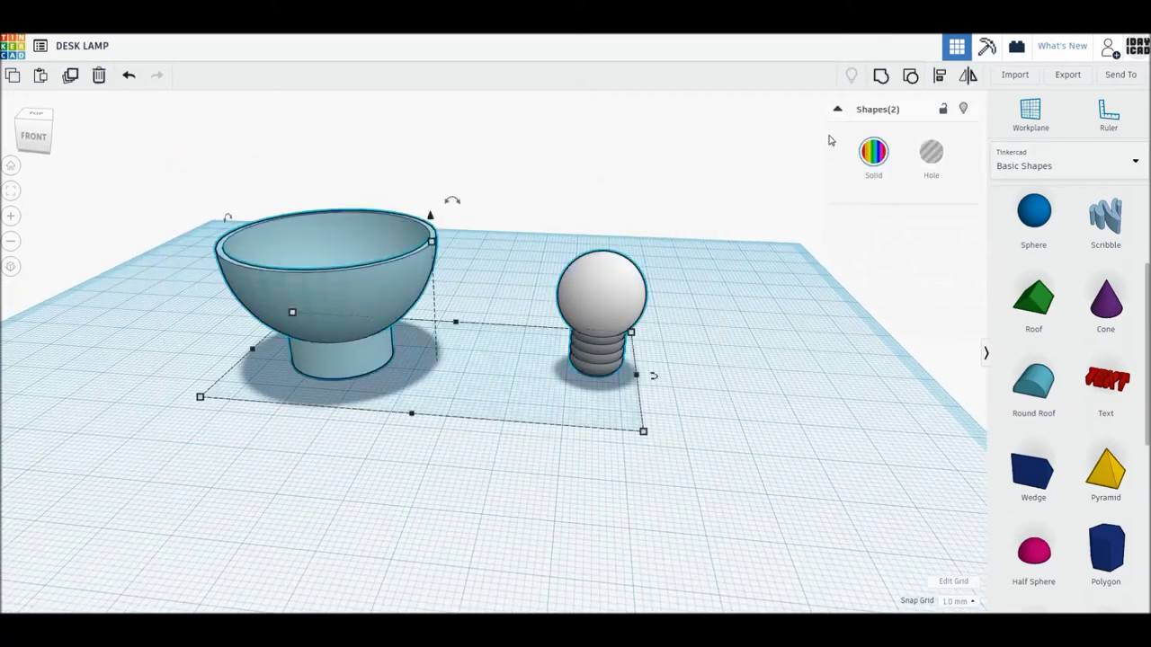
Centre the bulb on the bowl and raise it up inside the shade.
left_click(941, 83)
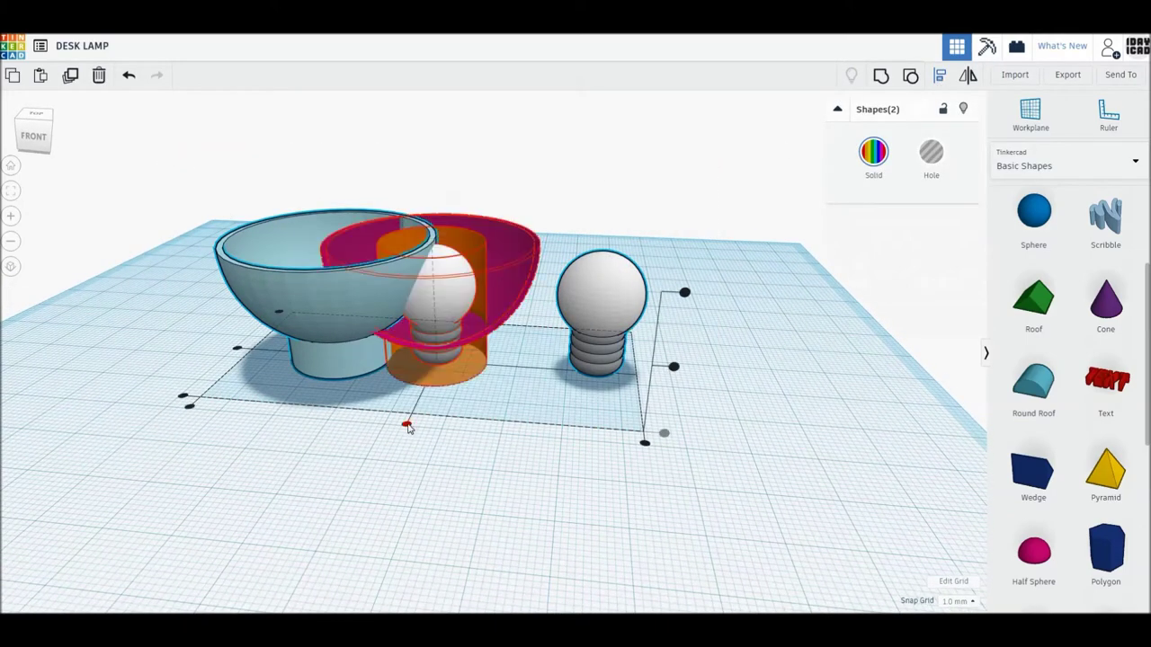
left_click(410, 424)
left_click(327, 356)
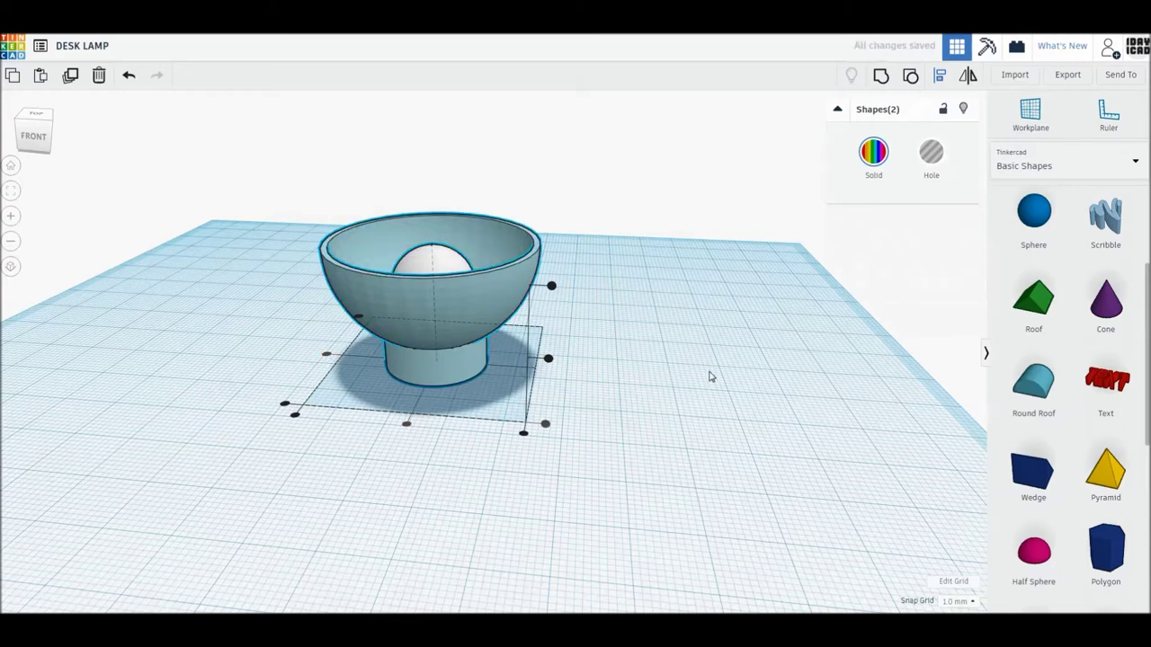
right_click_drag(710, 377, 704, 410)
left_click(438, 294)
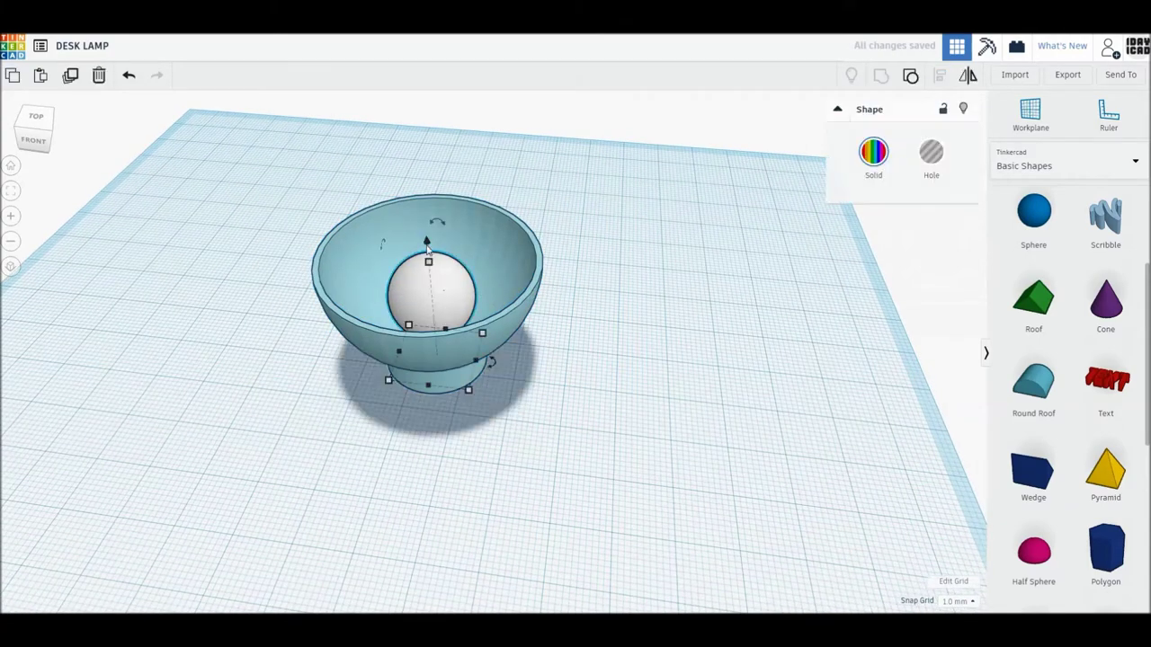
left_click_drag(427, 243, 426, 232)
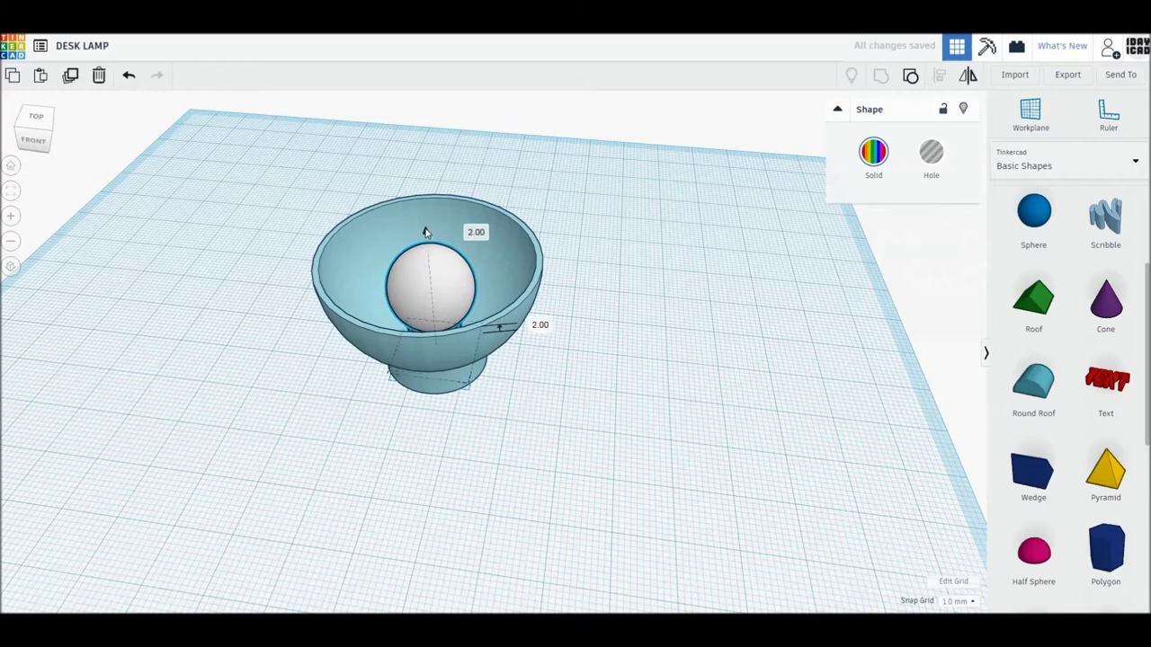
mouse_move(590, 427)
right_mouse_down()
mouse_move(555, 351)
mouse_move(568, 416)
mouse_move(551, 398)
right_mouse_up()
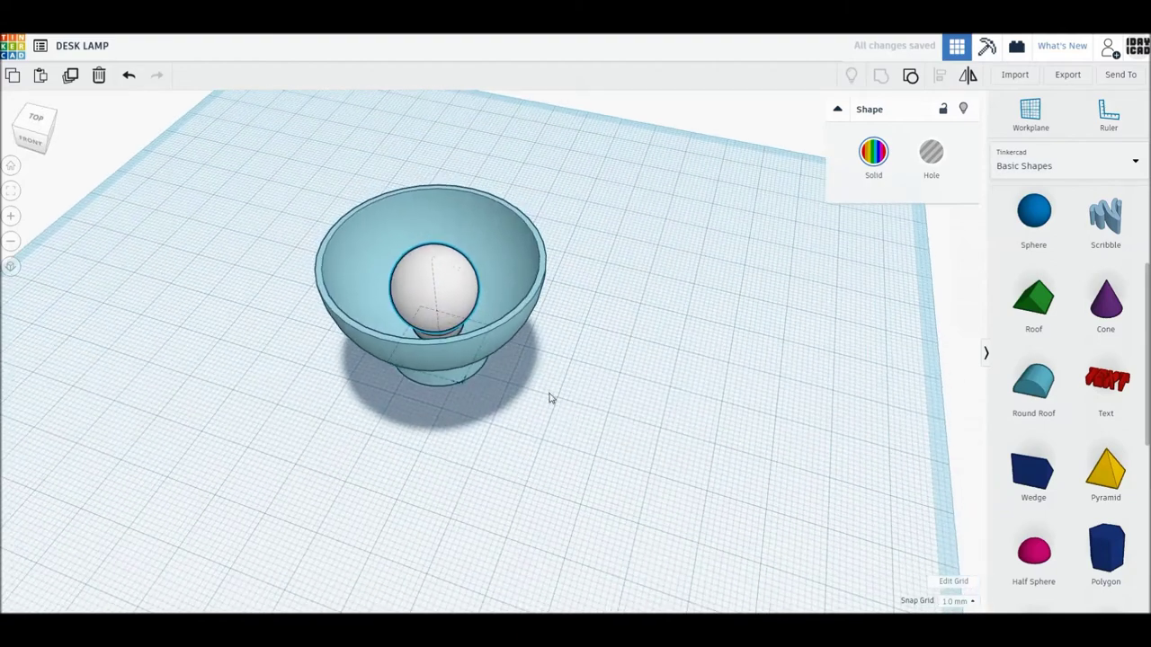
left_click_drag(429, 237, 430, 239)
Group the bowl and bulb into a single lamp-head shape.
left_click_drag(606, 314, 354, 391)
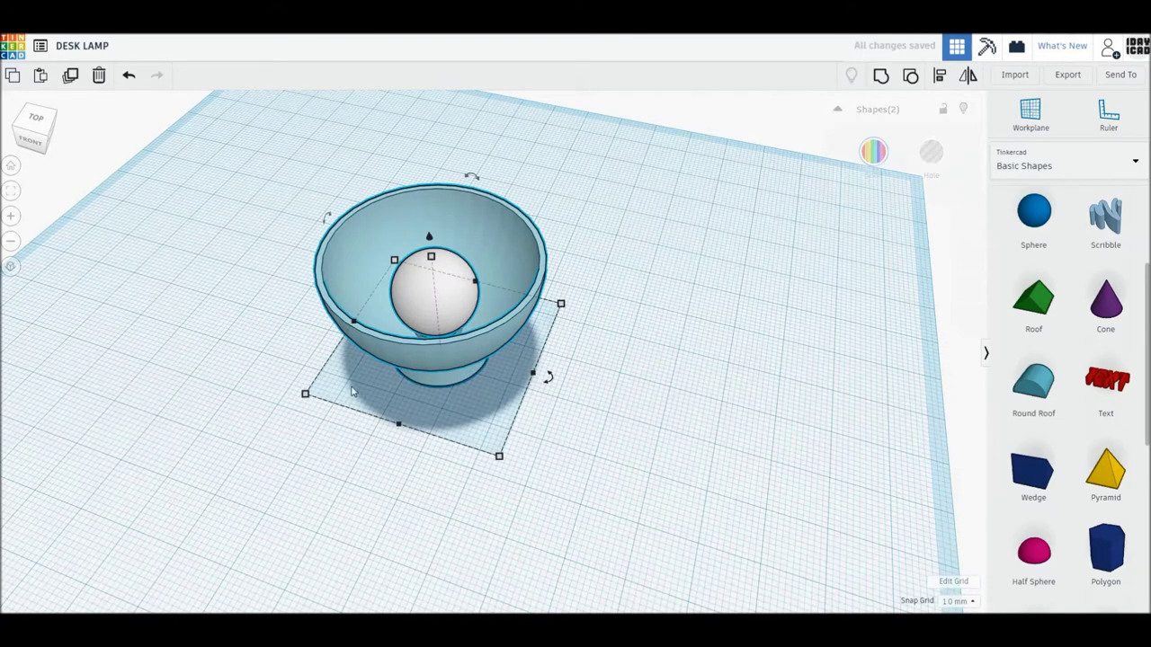
right_click_drag(354, 391, 518, 453)
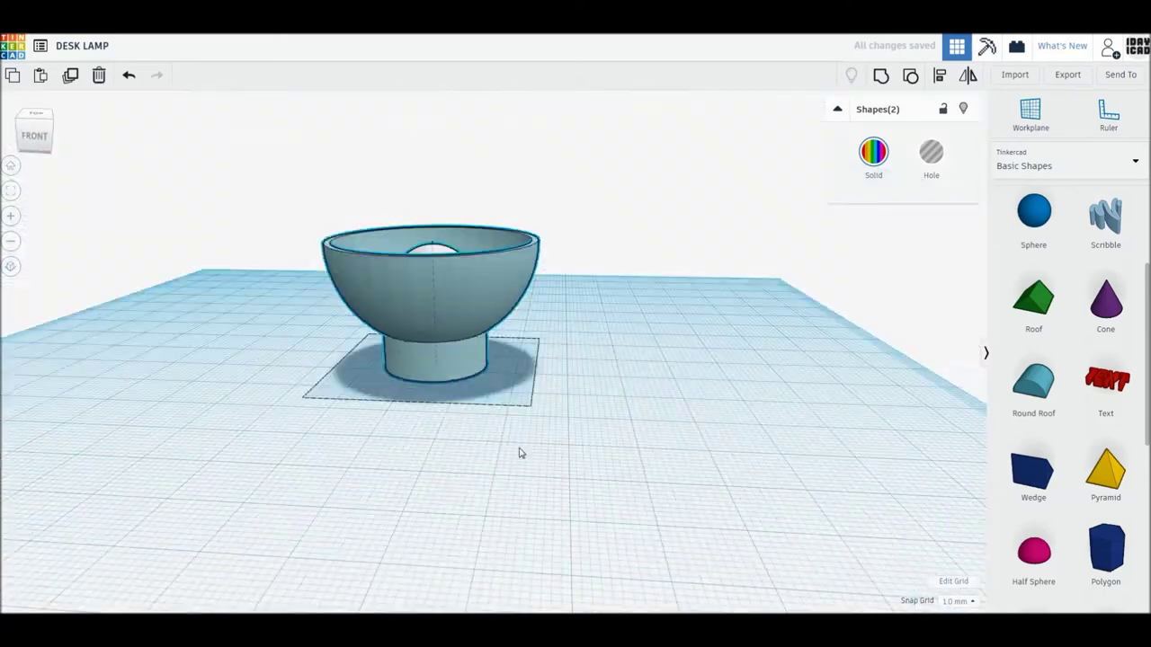
key("f")
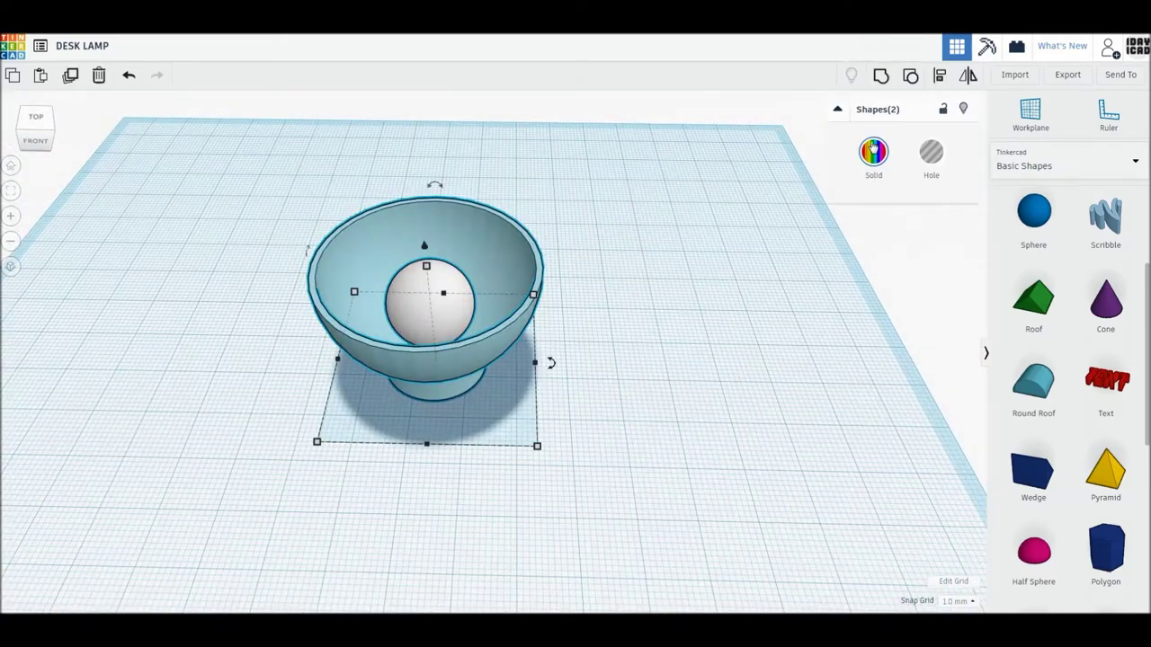
left_click(884, 78)
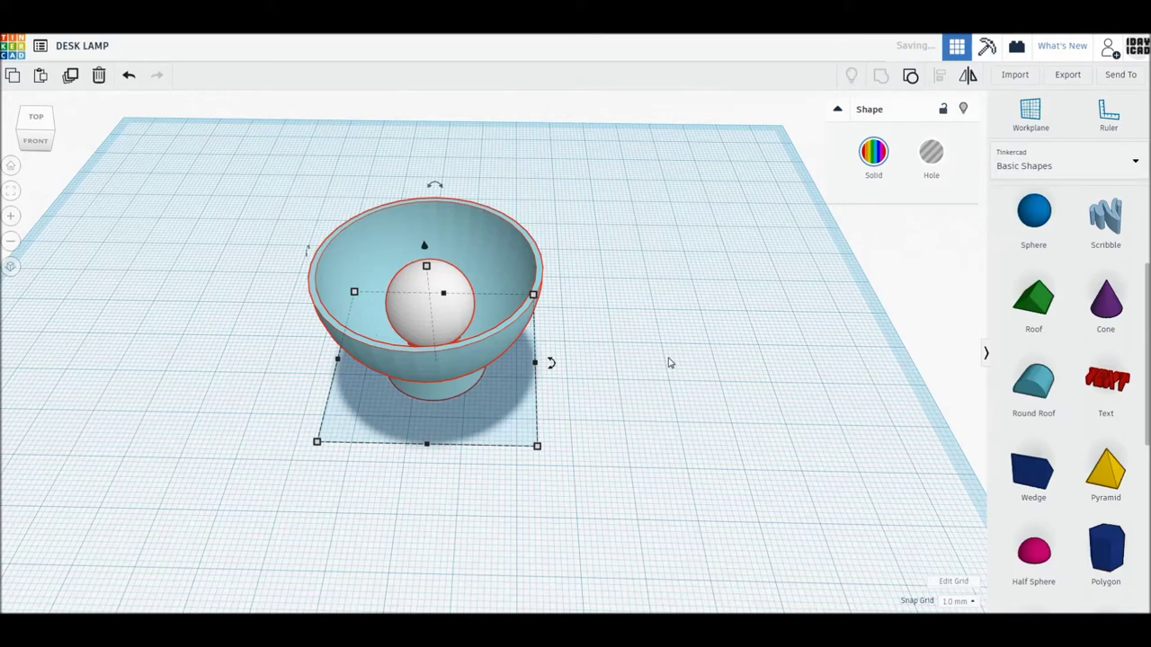
Move the lamp head to the left side of the workplane.
right_click_drag(665, 409, 490, 400)
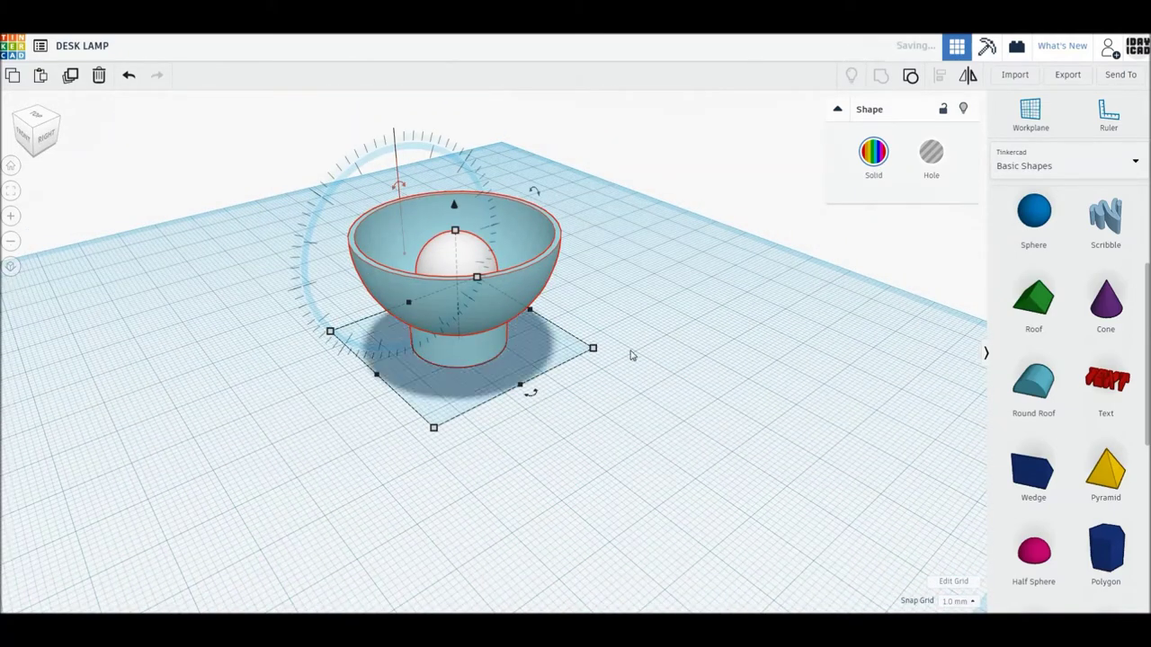
left_click(480, 426)
mouse_move(481, 426)
right_mouse_down()
mouse_move(557, 471)
mouse_move(637, 429)
mouse_move(665, 465)
right_mouse_up()
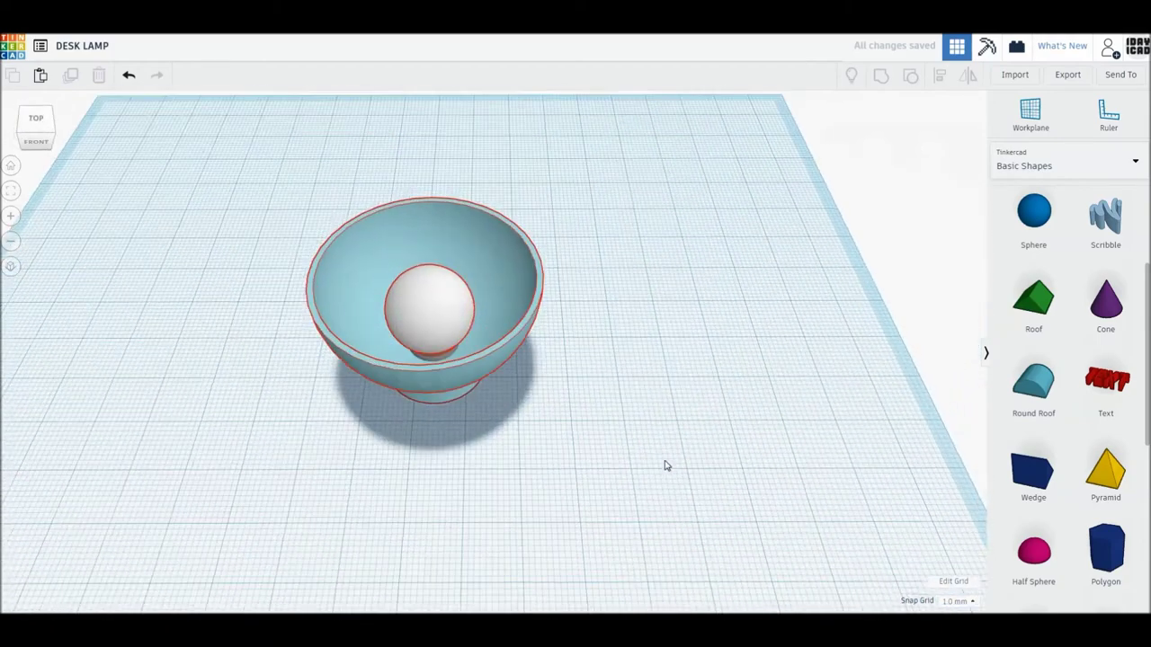
right_click_drag(442, 244, 488, 265)
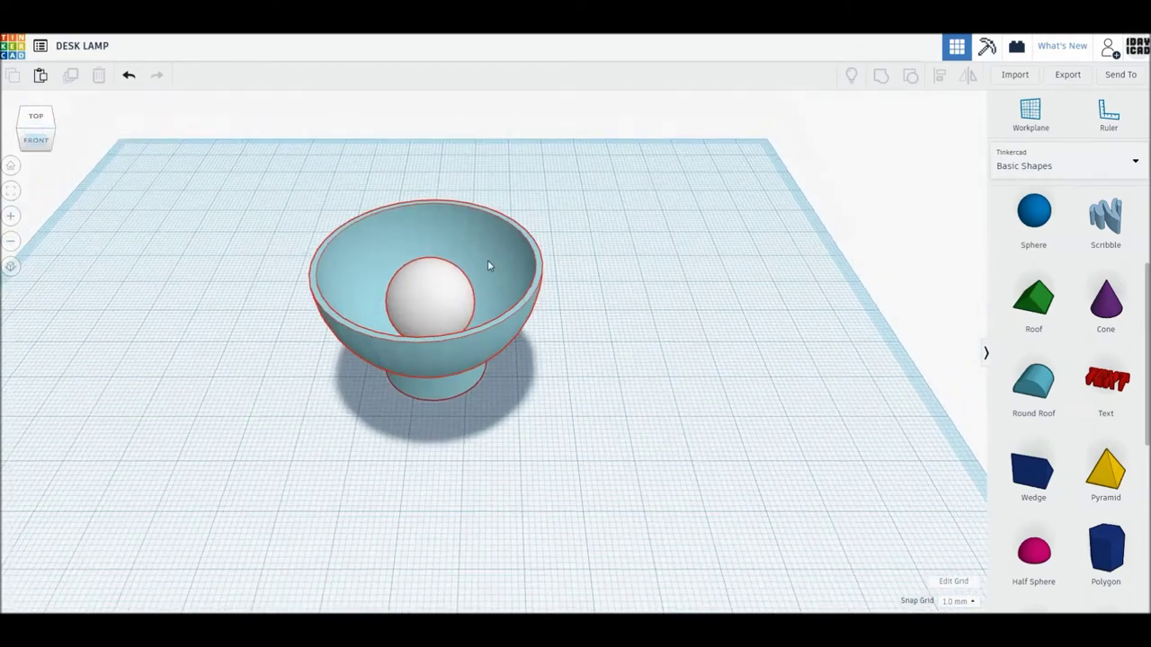
left_click_drag(374, 266, 152, 233)
left_click(750, 257)
Add a 60 × 60 mm, 64-sided cylinder flattened to a 4 mm disc near centre.
scroll(1127, 286, "up", 3)
left_click_drag(1107, 319, 591, 380)
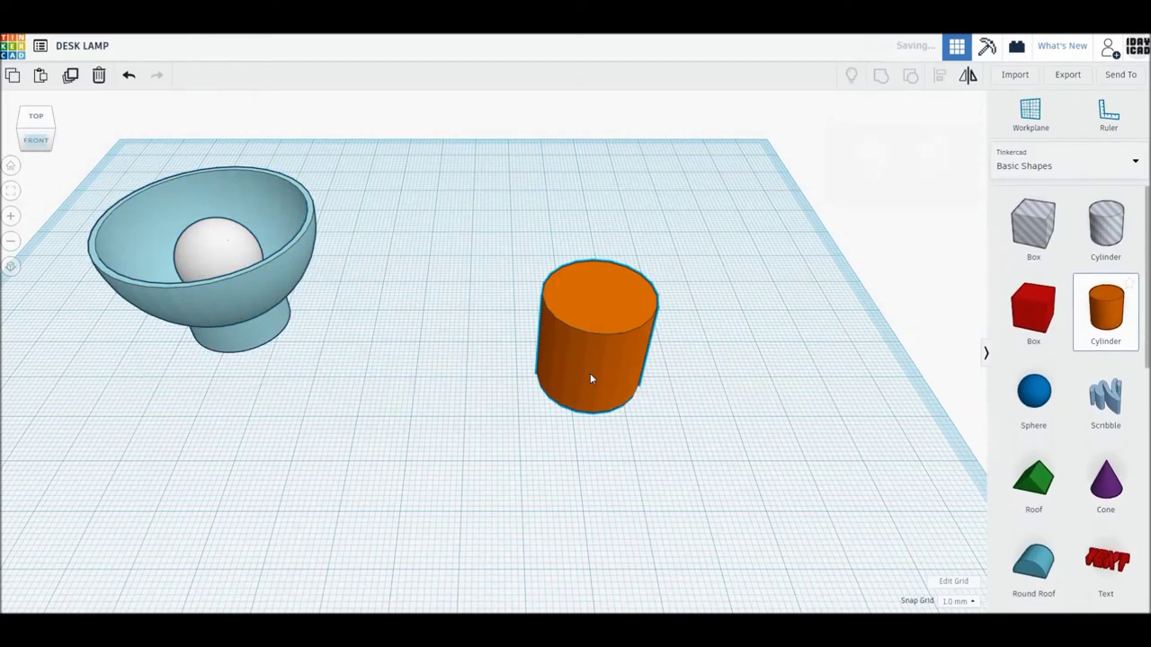
mouse_move(647, 412)
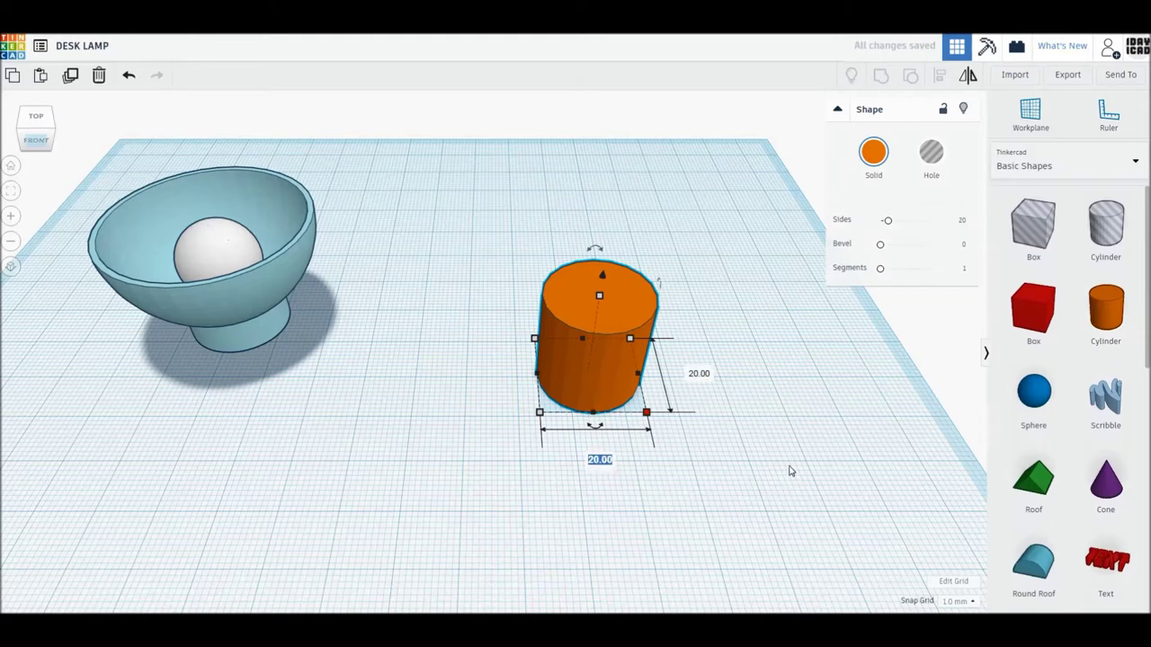
type("60")
key("Return")
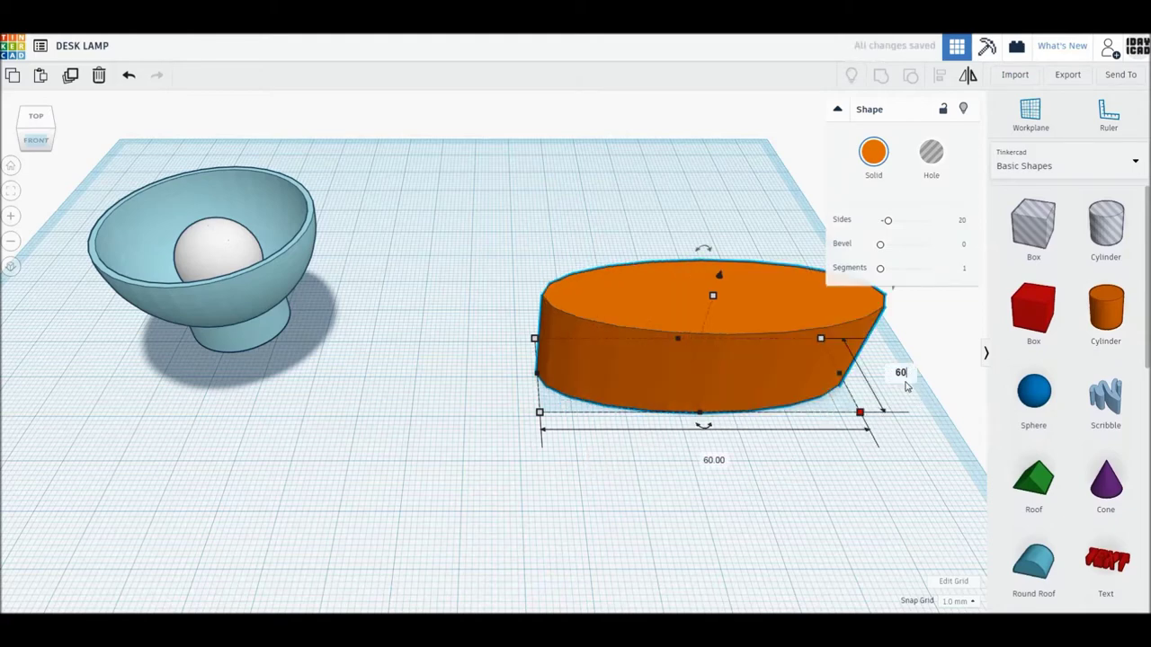
key("Return")
left_click_drag(886, 221, 962, 227)
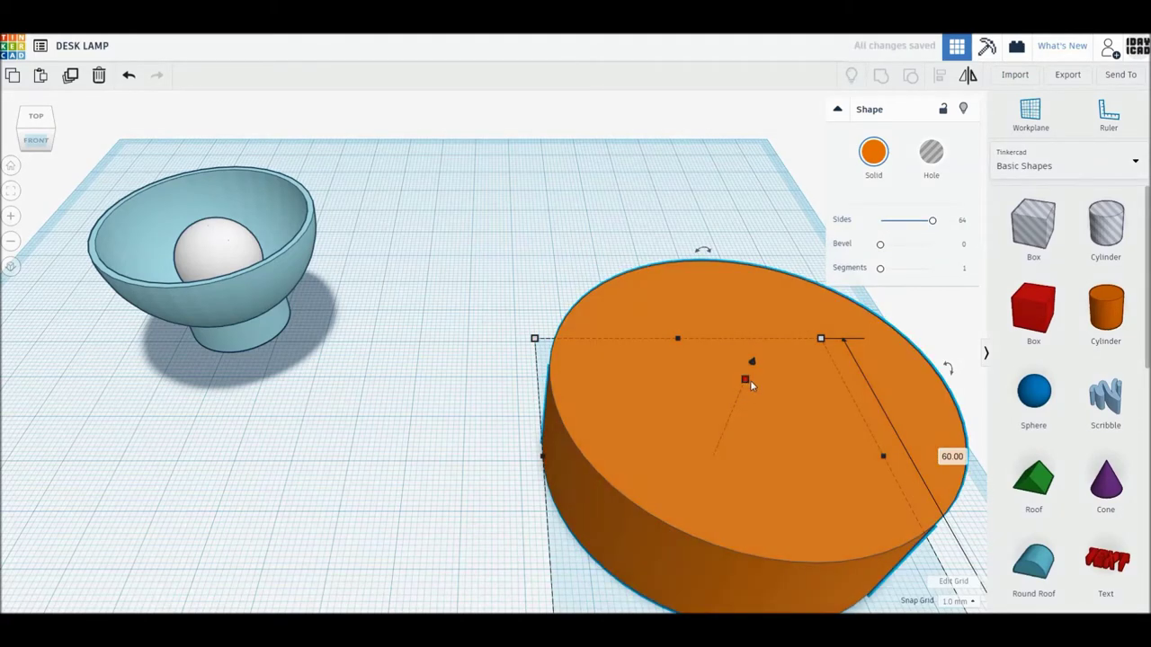
left_click(789, 419)
type("4")
key("Return")
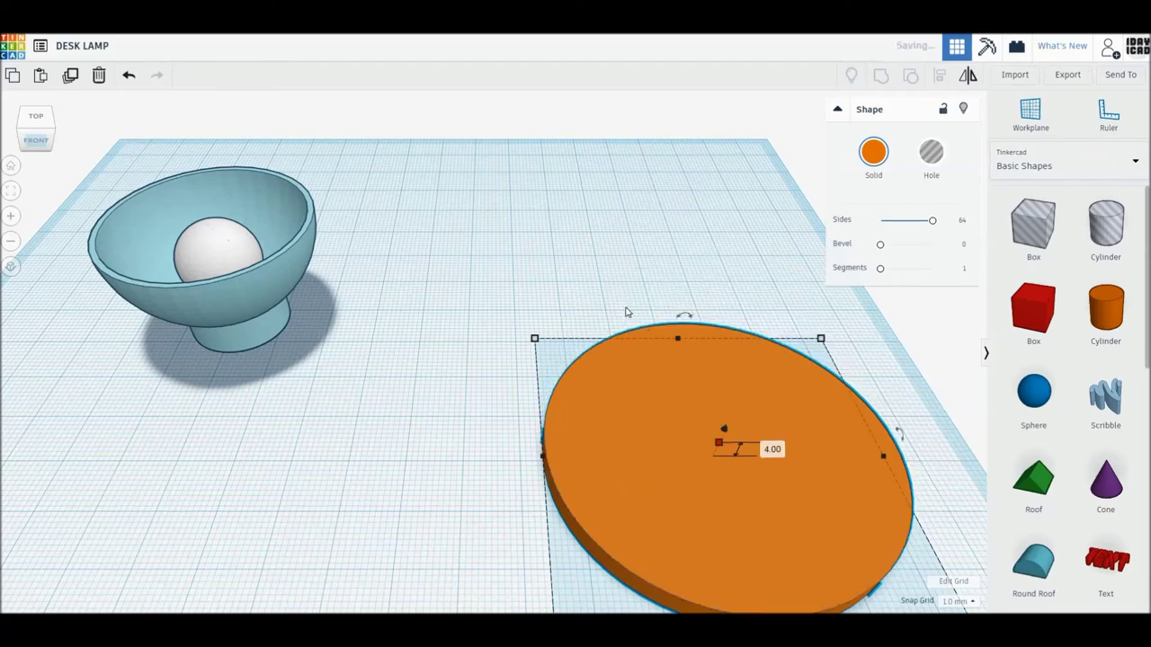
left_click_drag(624, 308, 468, 292)
Duplicate the disc into a 52 mm hole inside it, and add a box alongside.
left_click(35, 118)
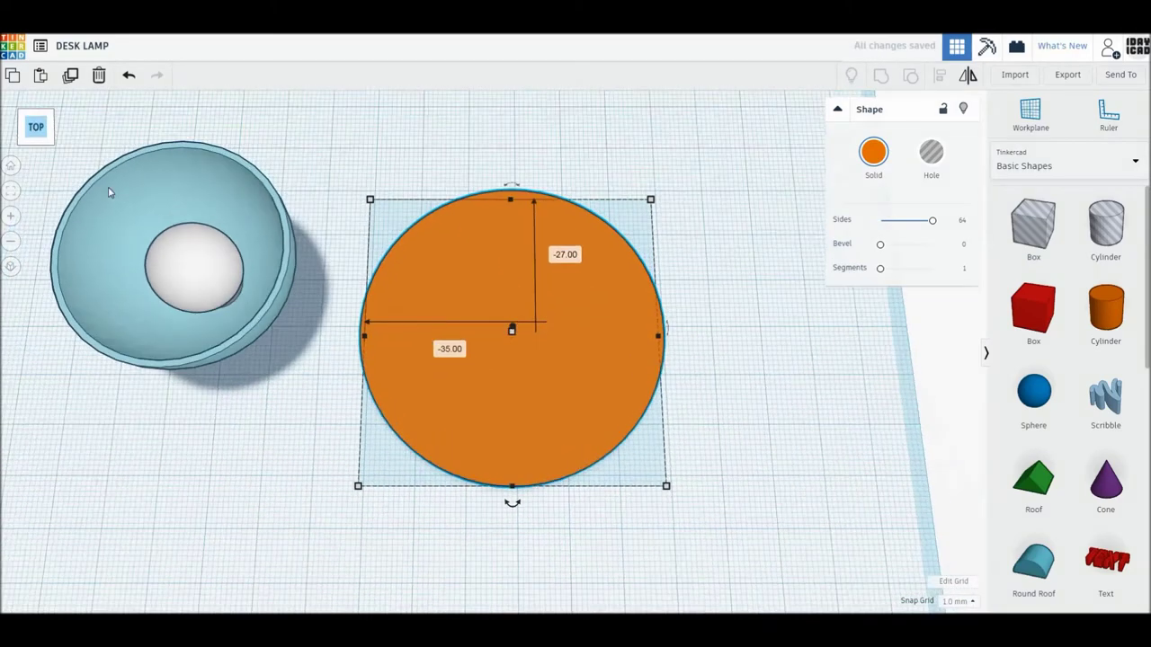
left_click(12, 268)
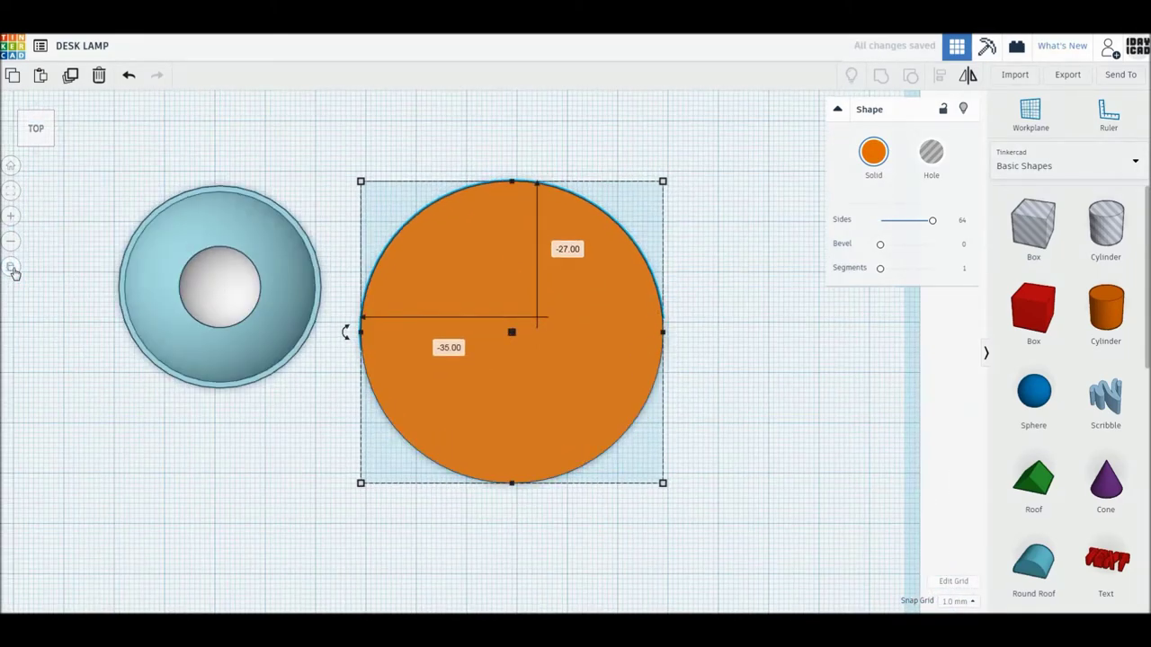
left_click(71, 74)
left_click_drag(663, 483, 651, 473)
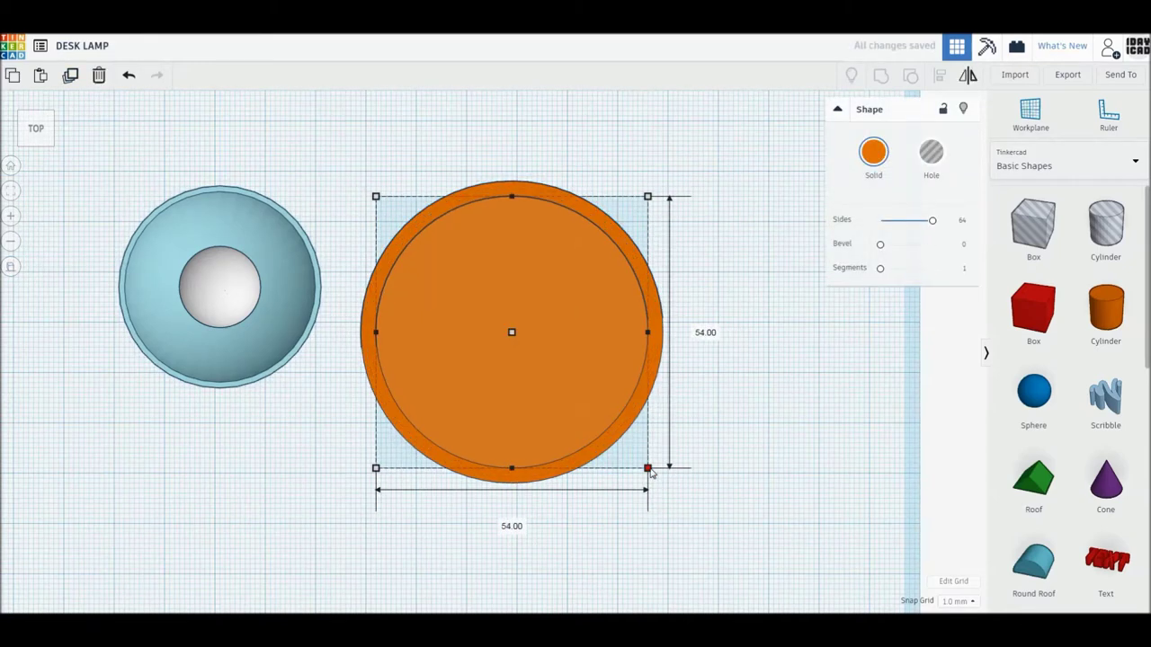
left_click_drag(651, 474, 644, 465)
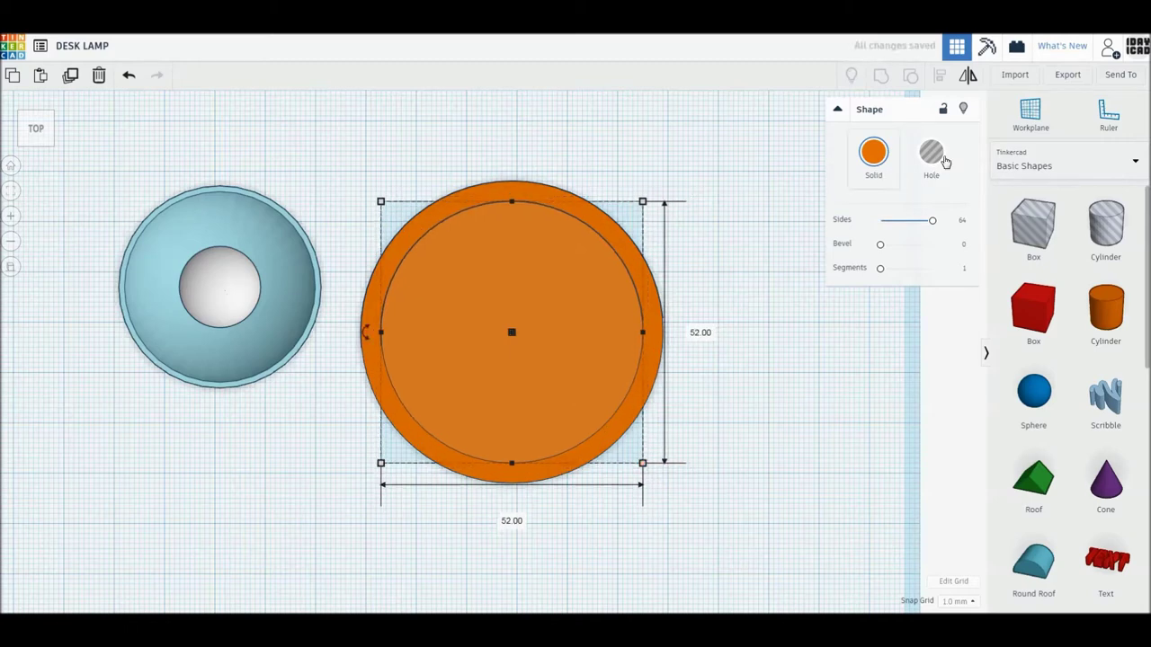
left_click(932, 154)
left_click_drag(784, 429, 746, 402)
mouse_move(1039, 236)
left_mouse_down()
mouse_move(678, 408)
mouse_move(647, 406)
mouse_move(648, 383)
mouse_move(803, 446)
left_mouse_up()
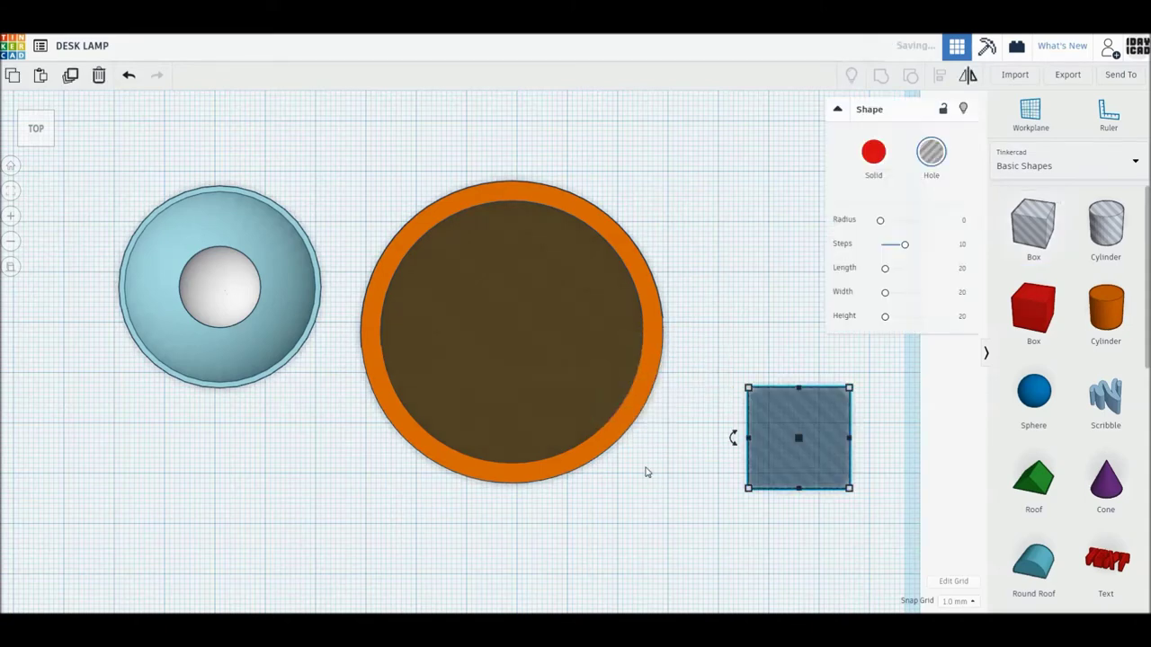
Stretch the hole box over the lower half of the orange ring.
mouse_move(644, 471)
left_mouse_down()
mouse_move(630, 281)
mouse_move(641, 257)
left_mouse_up()
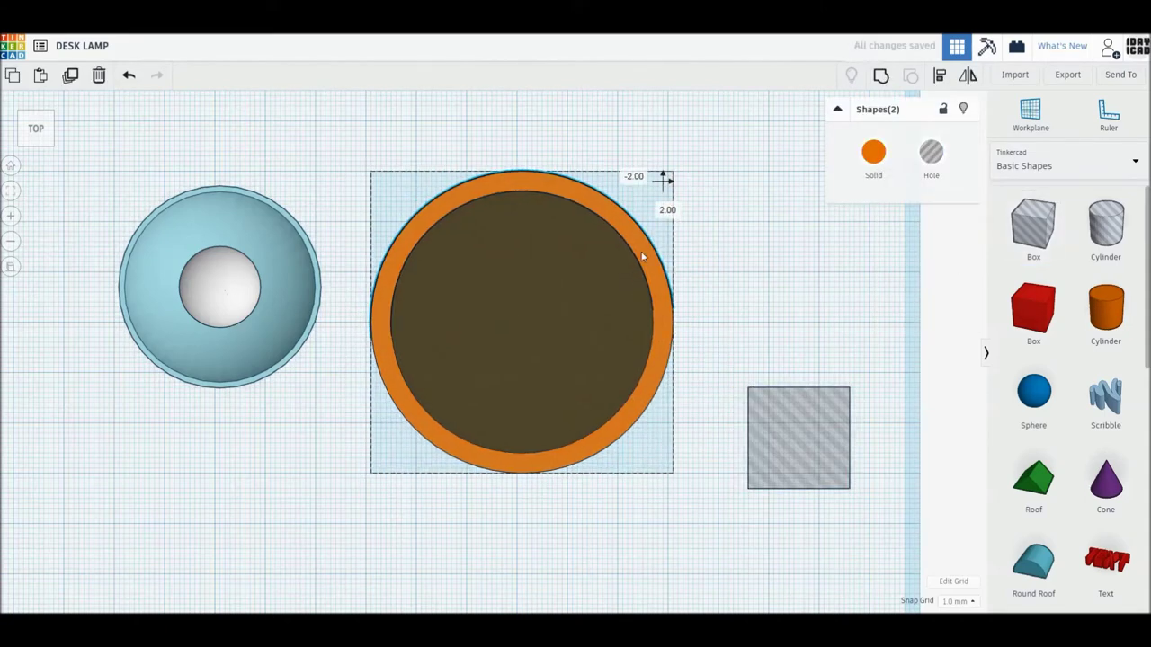
left_click_drag(641, 257, 634, 251)
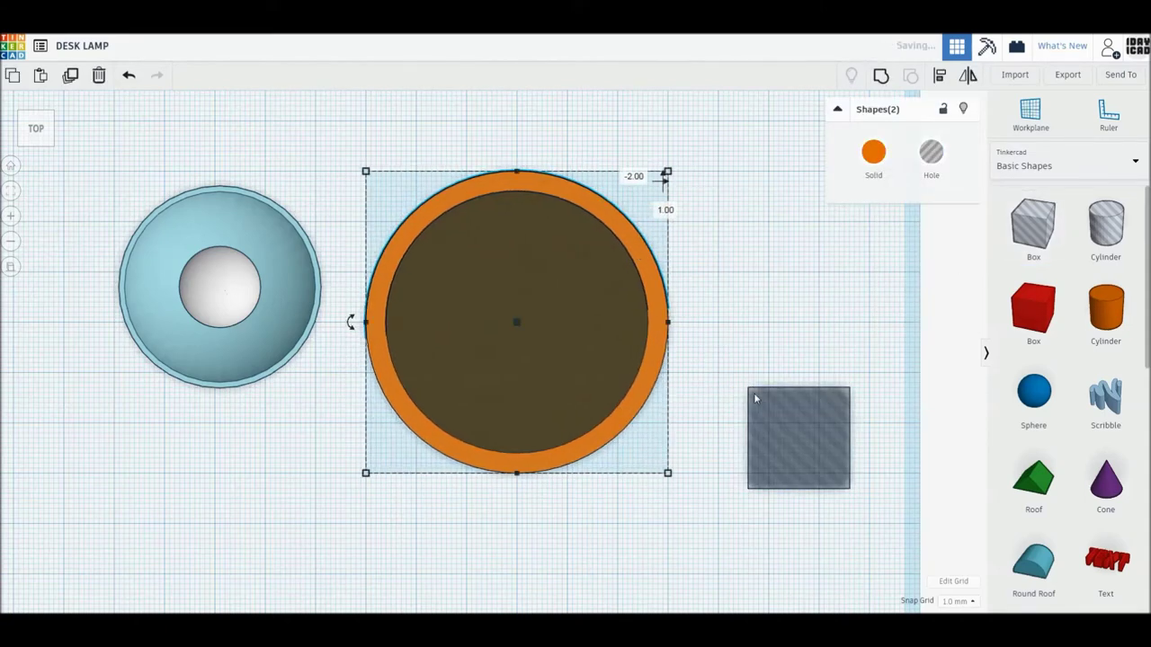
left_click_drag(764, 415, 668, 369)
mouse_move(633, 424)
left_mouse_down()
mouse_move(384, 477)
mouse_move(324, 508)
left_mouse_up()
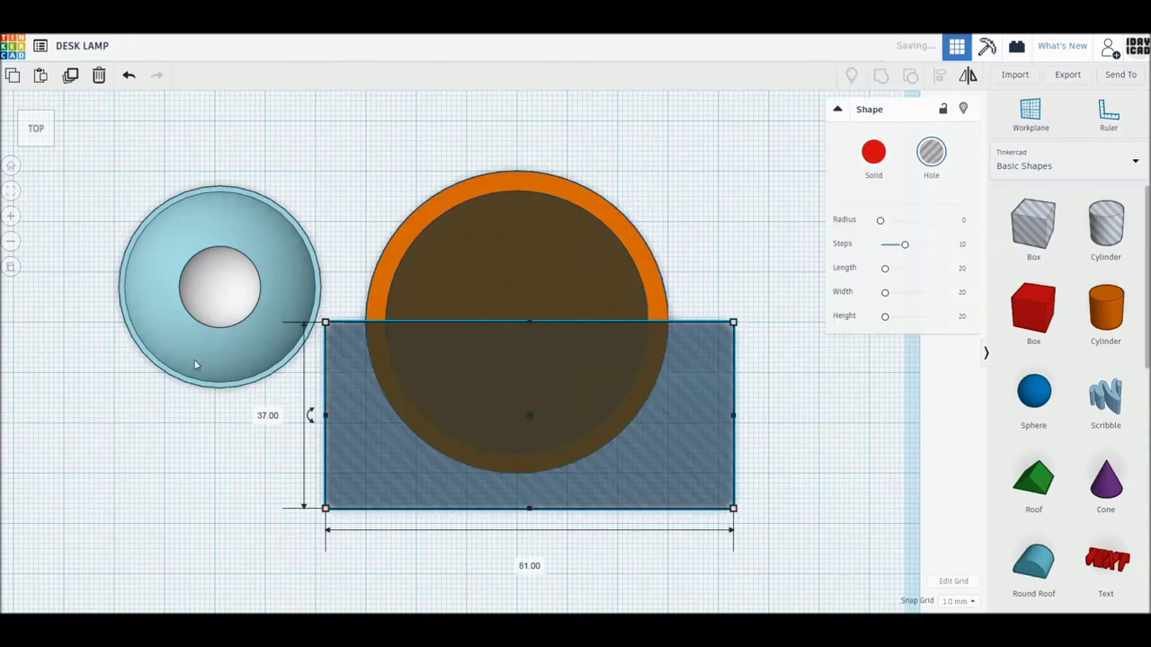
left_click_drag(220, 361, 167, 362)
Copy the hole box over the upper half, set both 80 wide, and rotate diagonally.
left_click_drag(646, 404, 651, 293)
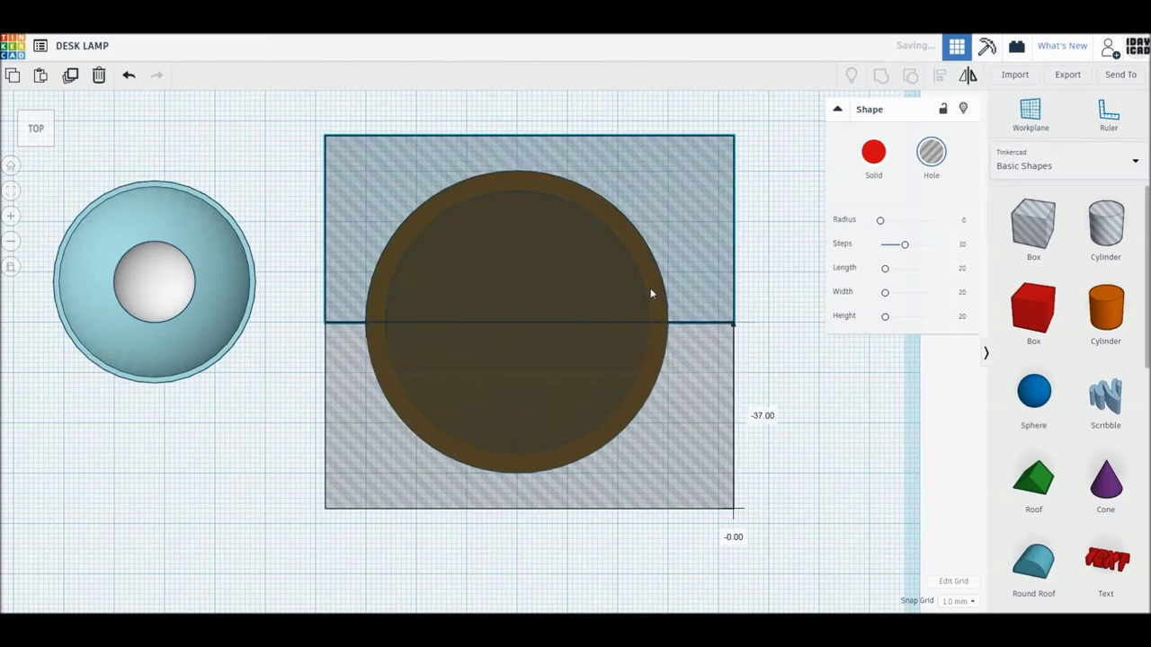
left_click(702, 328, "shift")
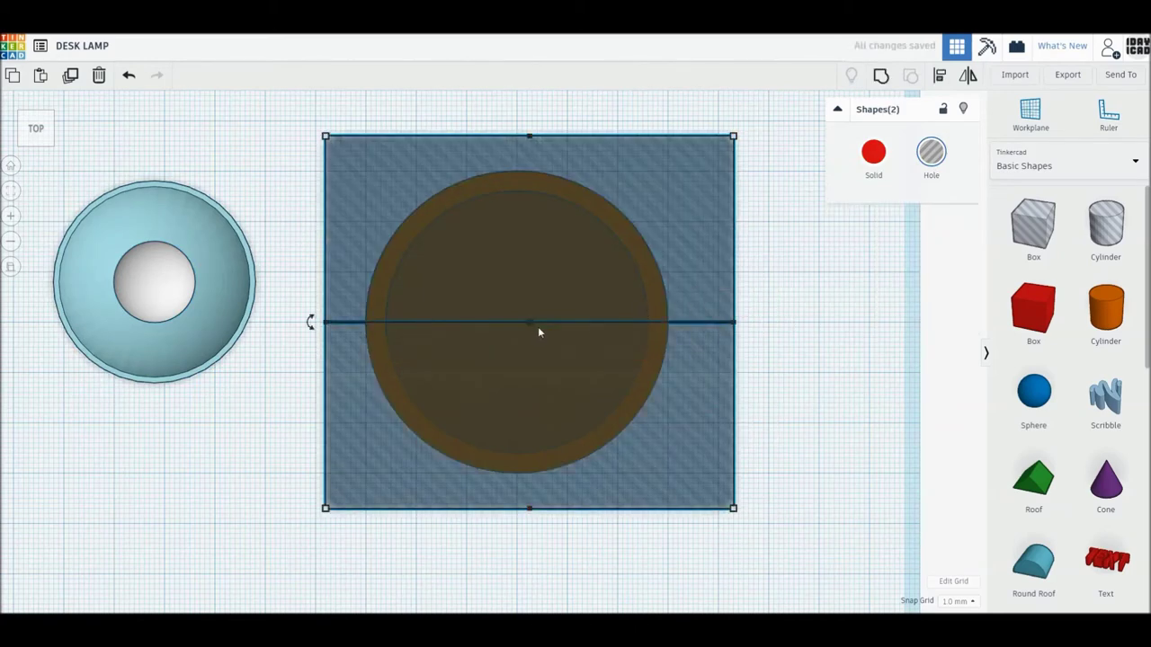
key("Left")
key("Left")
key("Left")
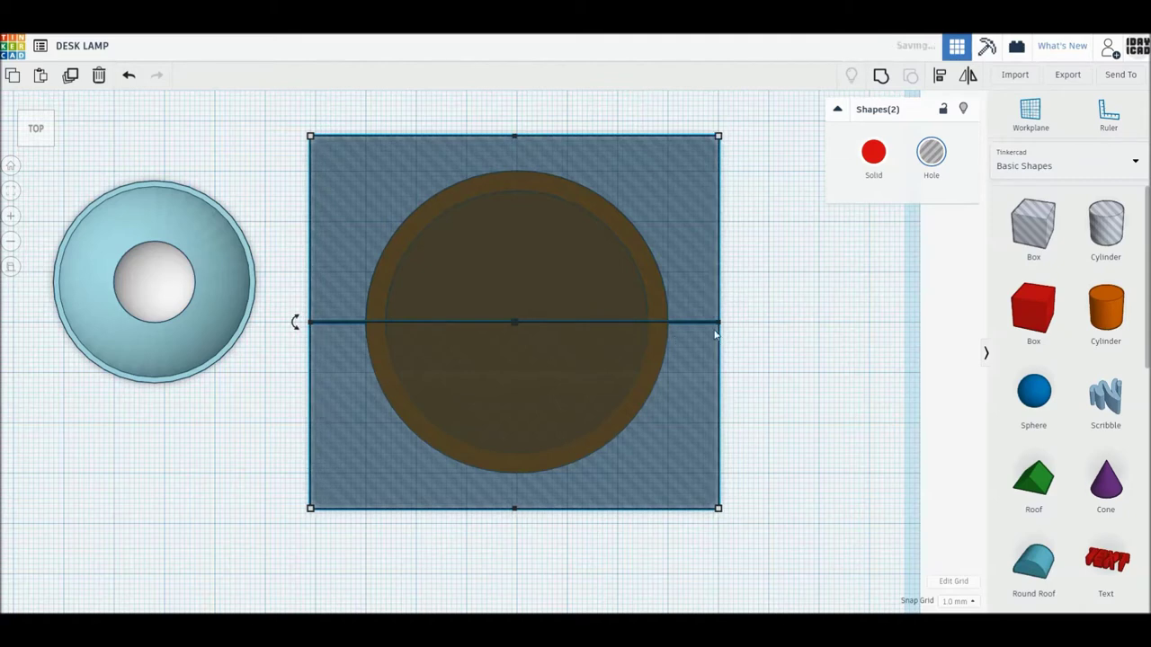
left_click_drag(311, 323, 316, 327)
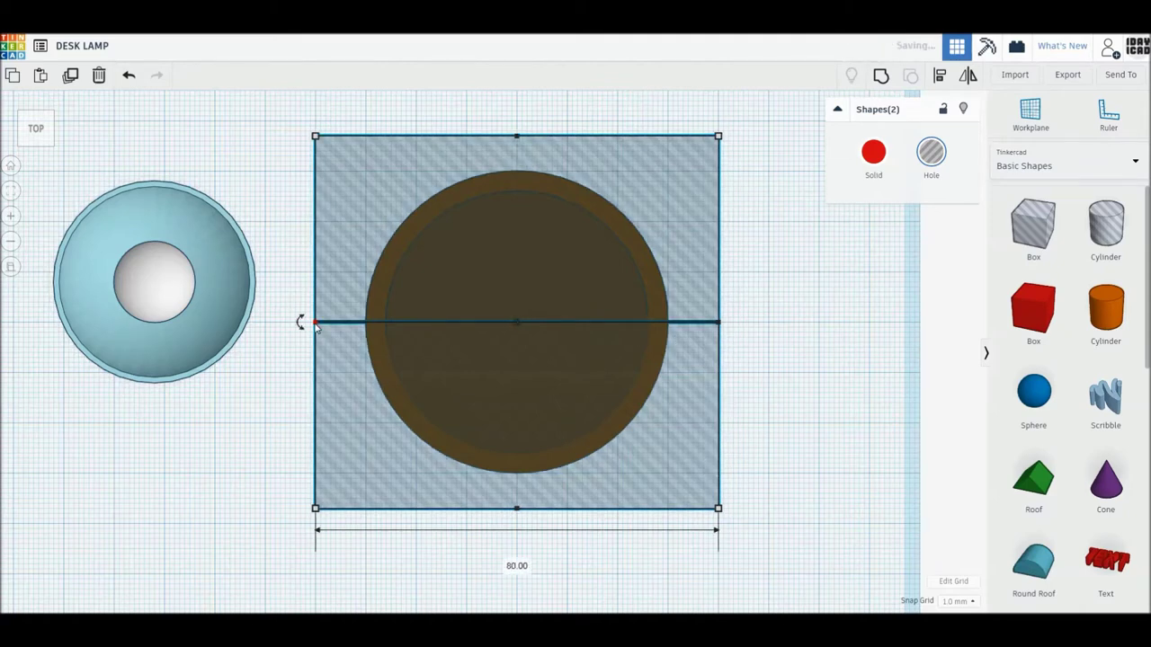
left_click_drag(300, 322, 375, 196)
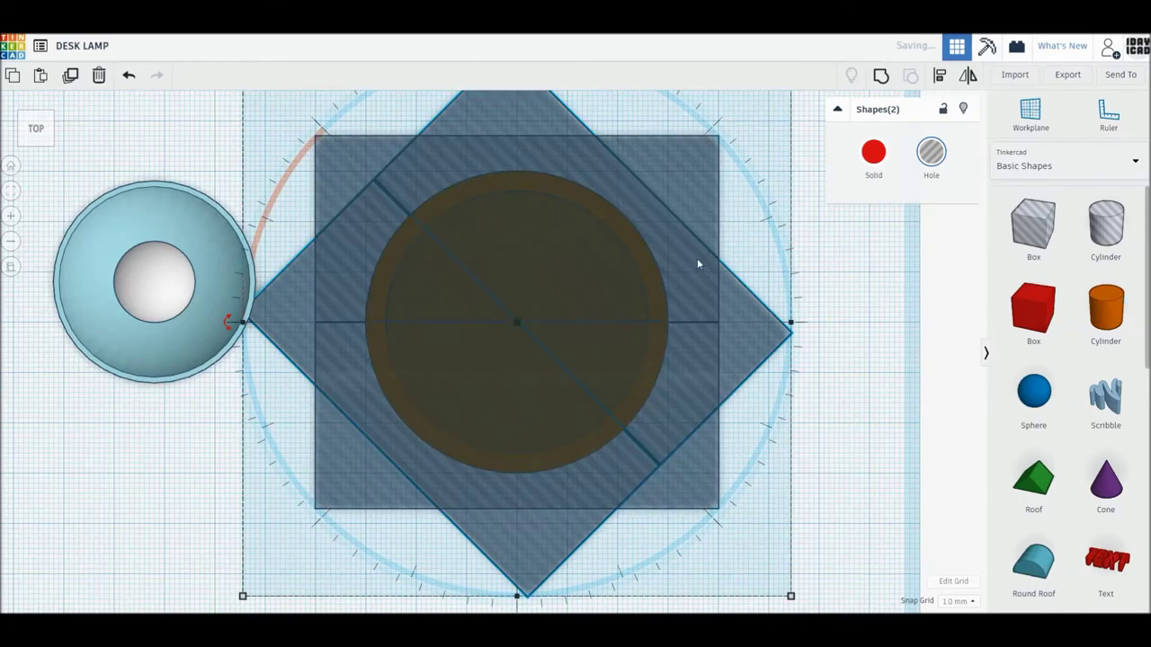
left_click(725, 210)
Delete the two extra hole boxes and group the ring with remaining holes into an arc.
left_click(711, 202)
key("Delete")
left_click(682, 239)
key("Delete")
left_click_drag(850, 508, 447, 205)
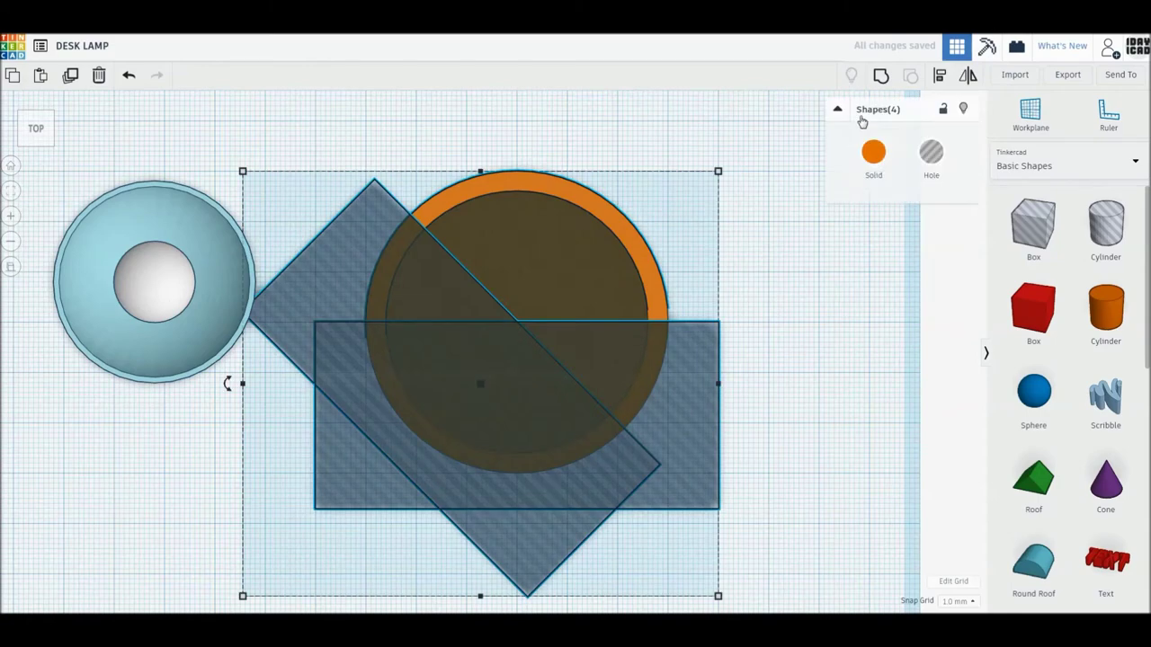
left_click(882, 78)
Add a box at the arc's end as a thin 70 mm bar, lowered to meet the arc.
mouse_move(1033, 310)
left_mouse_down()
mouse_move(730, 419)
mouse_move(701, 381)
left_mouse_up()
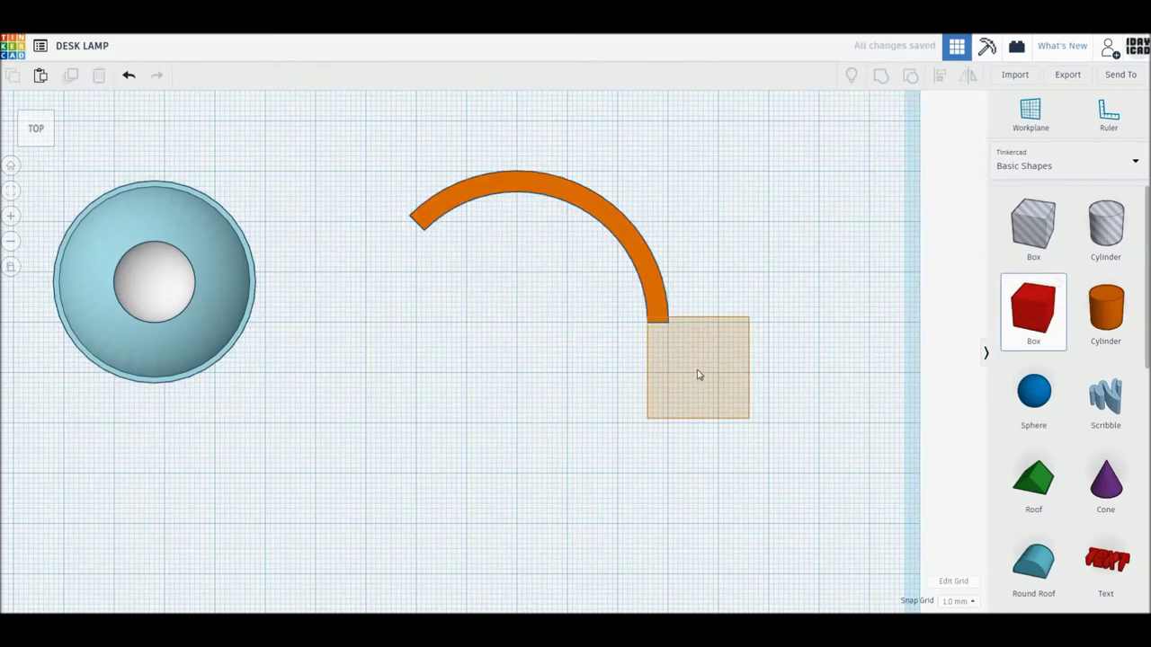
left_click_drag(701, 381, 707, 377)
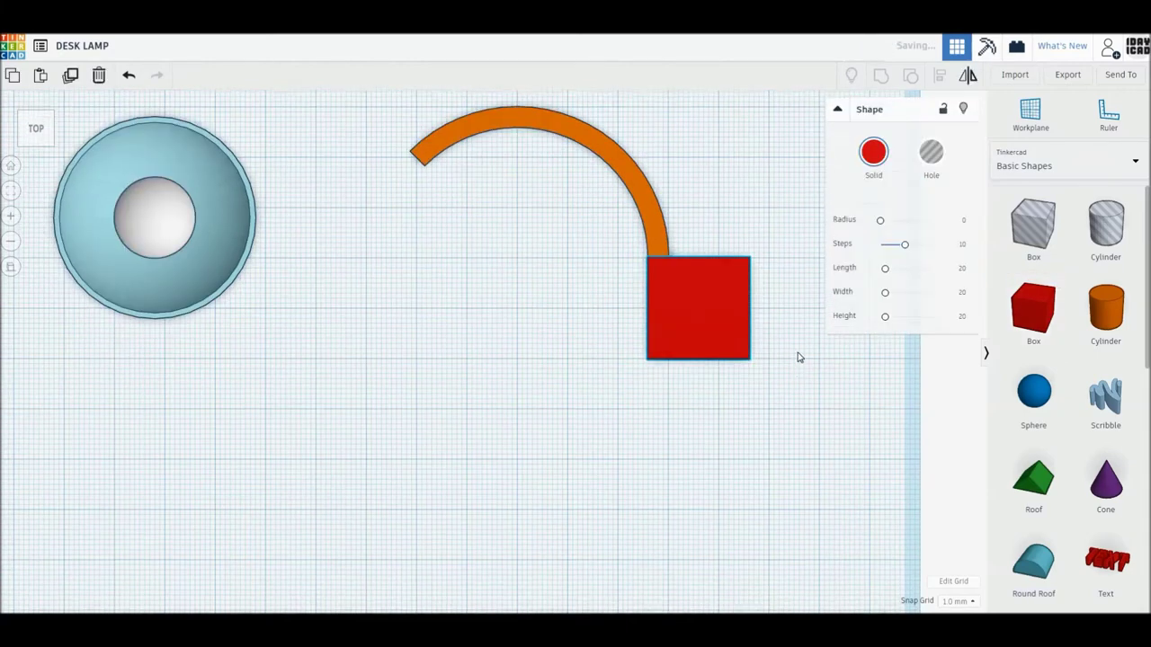
left_click_drag(750, 328, 693, 449)
left_click_drag(676, 585, 672, 585)
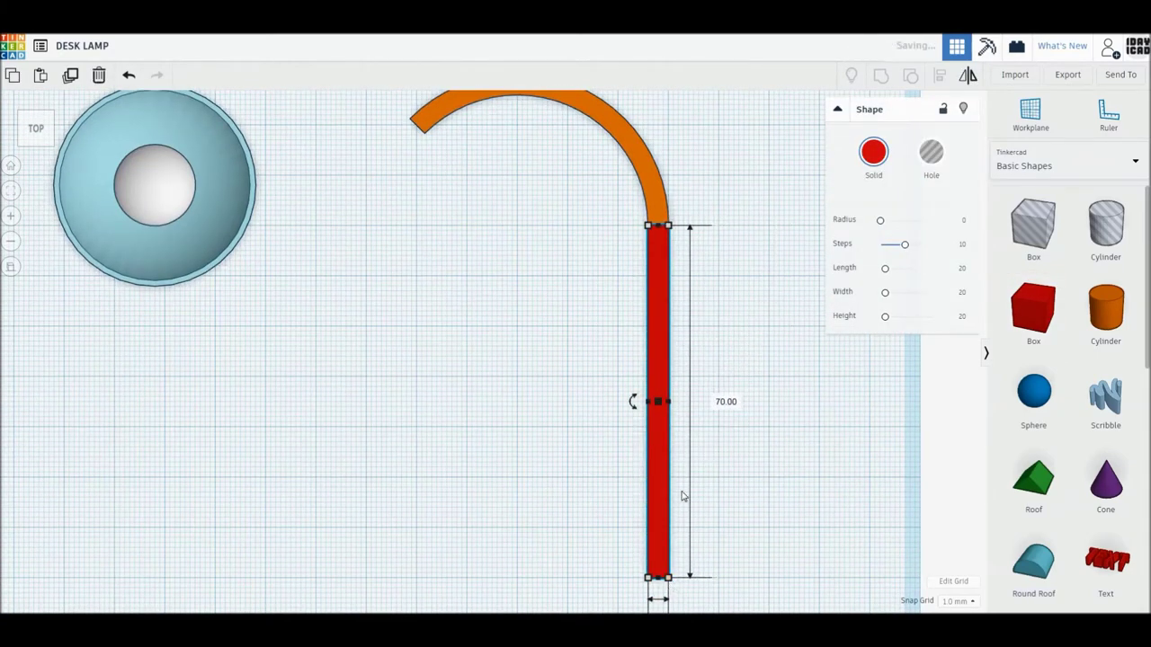
right_click_drag(650, 447, 681, 404)
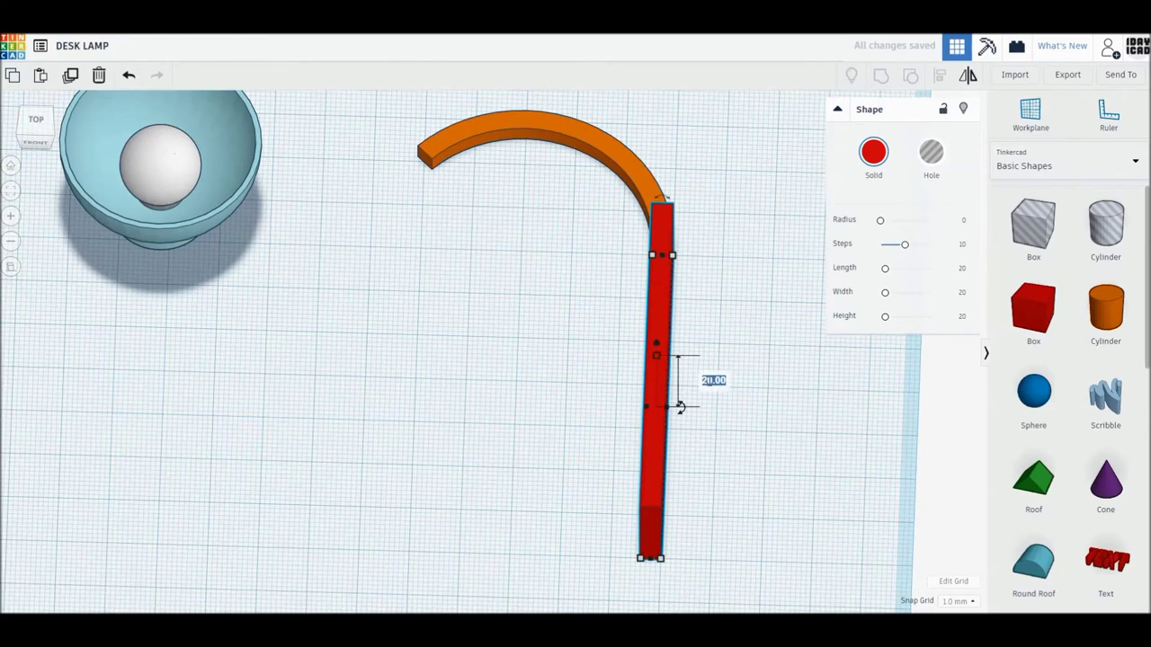
left_click_drag(711, 384, 711, 368)
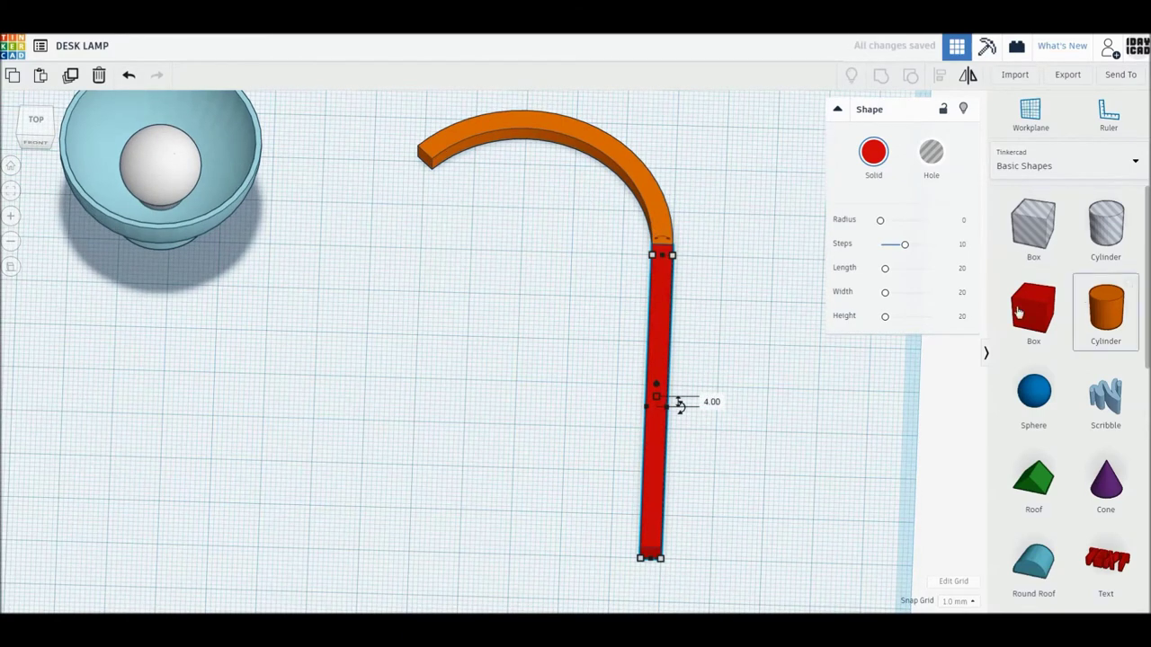
Add a 4 × 4 × 4 mm cylinder joint at the arc's end.
left_click_drag(1105, 310, 738, 270)
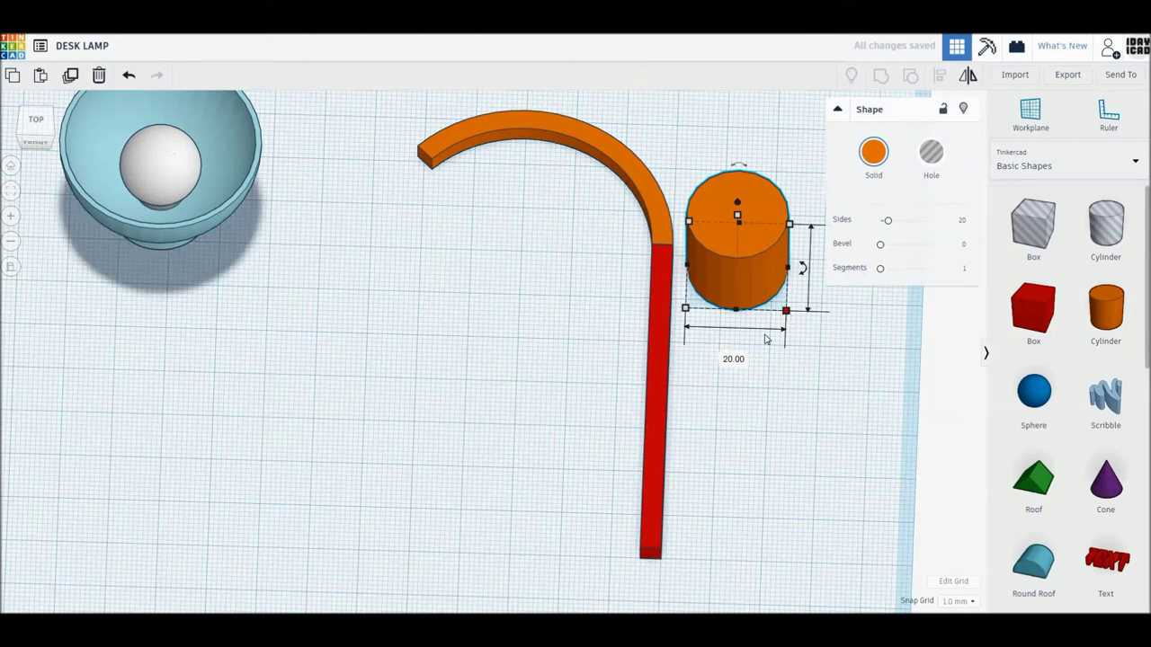
type("4")
key("Return")
left_click(763, 265)
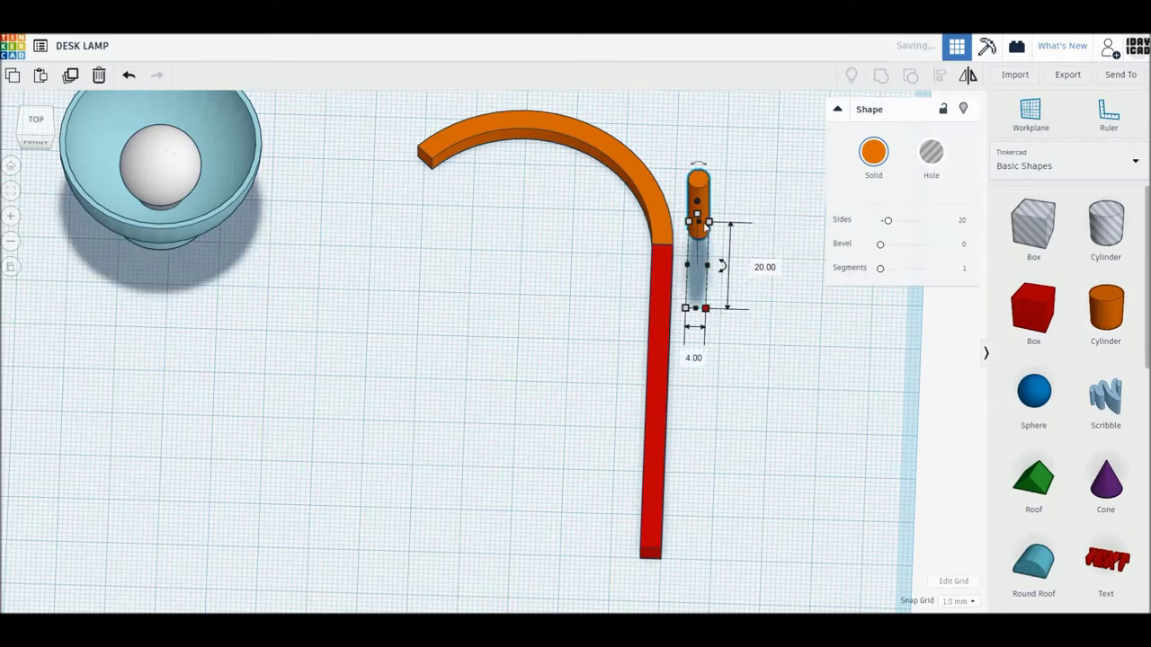
type("4")
key("Return")
type("4")
key("Return")
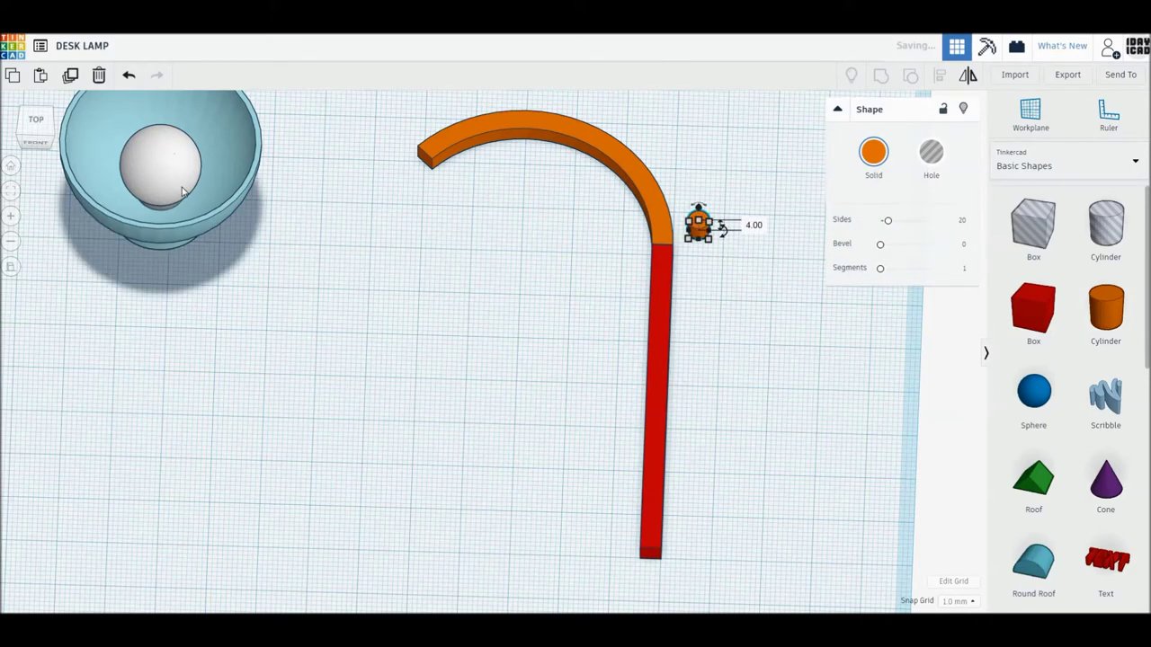
left_click(48, 124)
left_click_drag(695, 194, 661, 232)
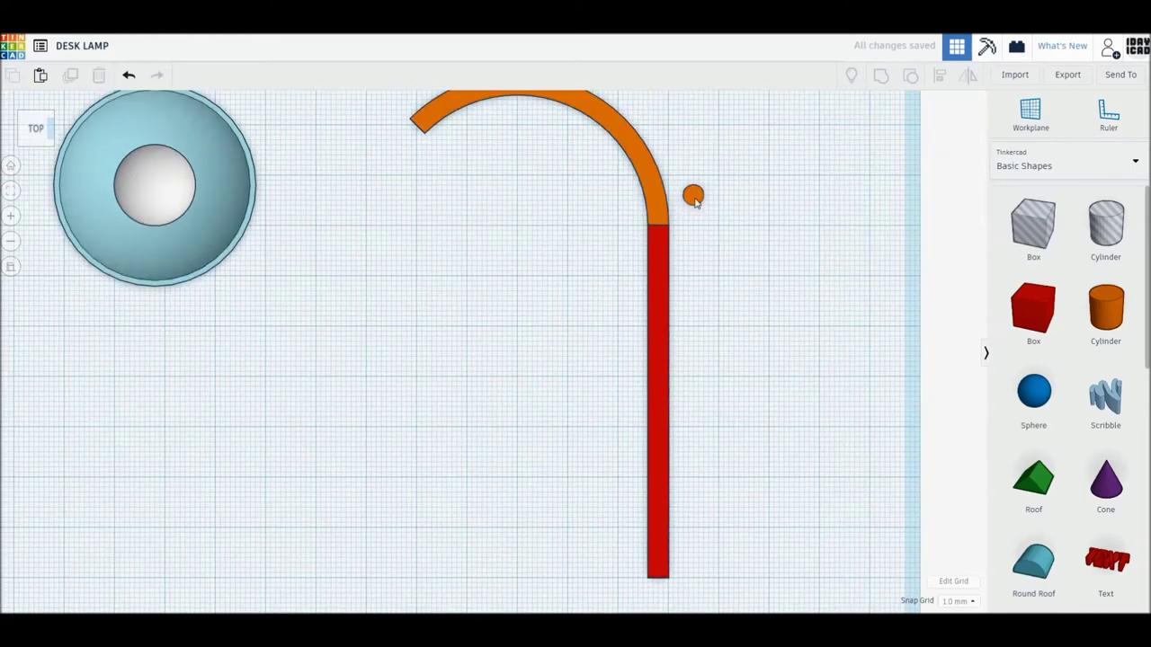
Group the arc, bar and cylinder and colour the arm dark grey.
left_click_drag(728, 320, 422, 117)
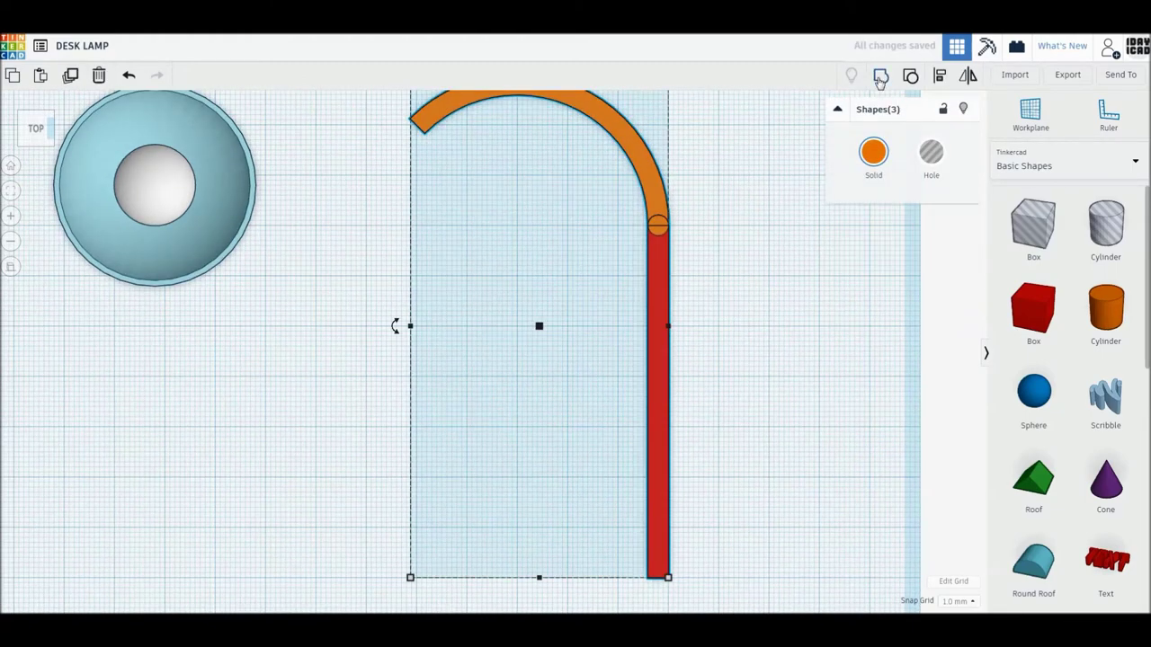
left_click(880, 76)
left_click(878, 172)
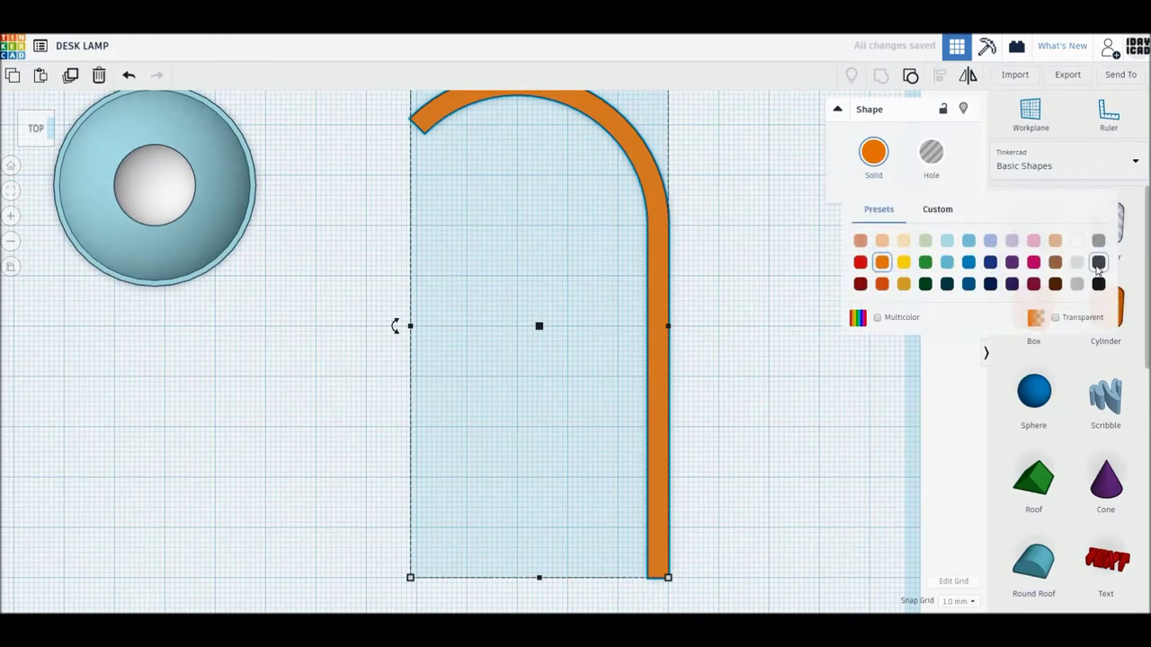
left_click(1097, 262)
mouse_move(389, 392)
right_mouse_down()
mouse_move(301, 372)
mouse_move(453, 446)
mouse_move(285, 248)
right_mouse_up()
left_click(303, 209)
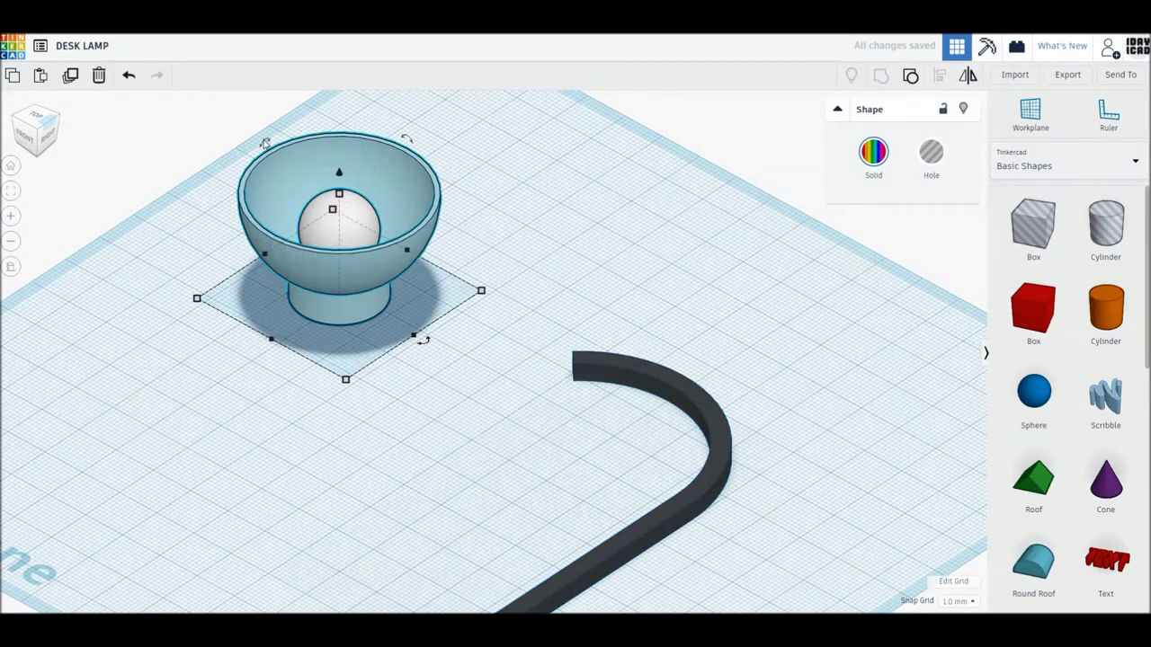
Tip the shade onto its side, swivel it along the arm, and move it to the arm's end.
left_click_drag(265, 142, 245, 225)
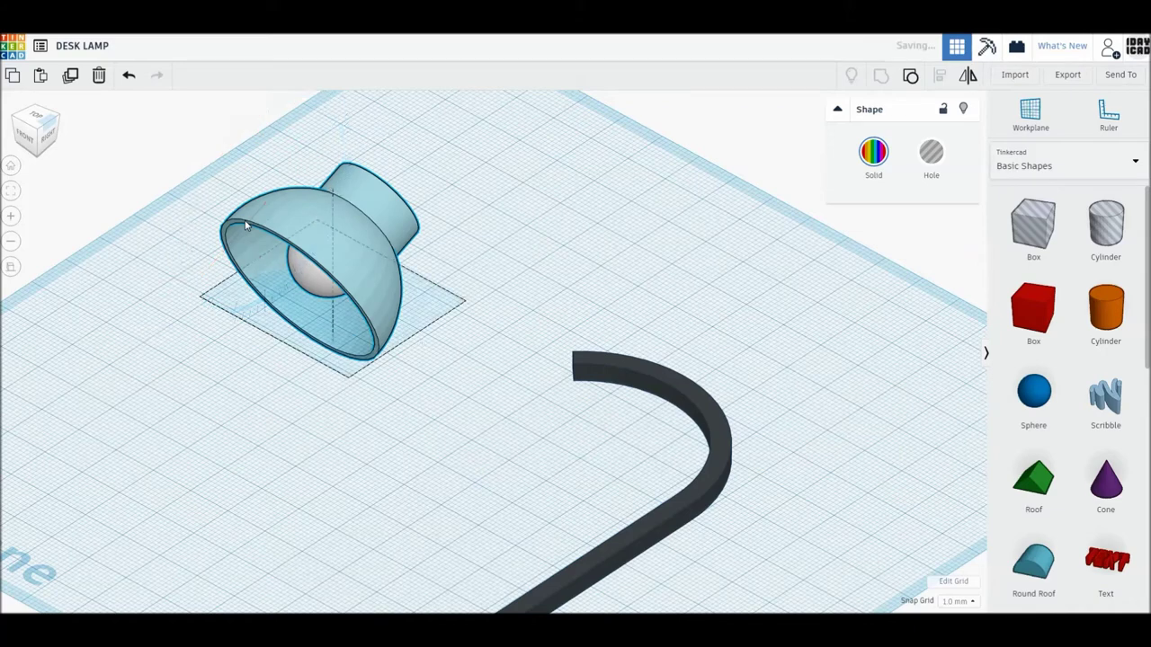
left_click_drag(258, 151, 286, 110)
mouse_move(431, 340)
left_mouse_down()
mouse_move(383, 351)
mouse_move(360, 342)
left_mouse_up()
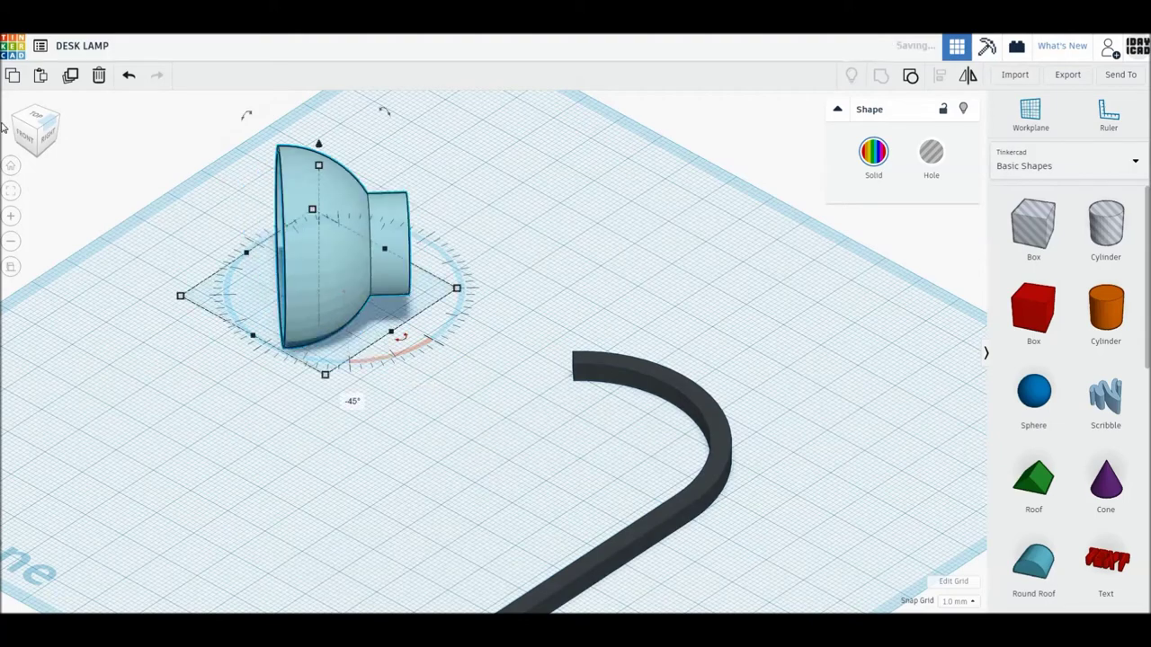
left_click(33, 118)
mouse_move(237, 241)
left_mouse_down()
mouse_move(442, 241)
mouse_move(459, 227)
left_mouse_up()
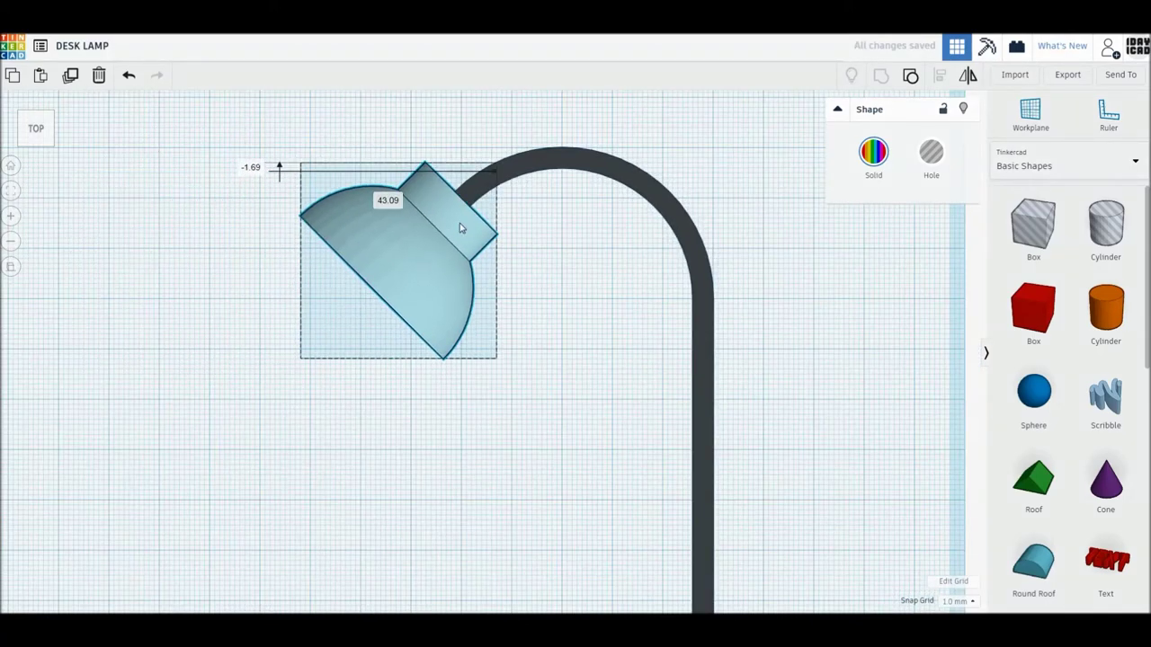
left_click_drag(458, 227, 458, 230)
Align the shade and arm vertically and group them into one shape.
left_click_drag(399, 116, 570, 288)
mouse_move(570, 287)
right_mouse_down()
mouse_move(611, 392)
mouse_move(637, 384)
right_mouse_up()
scroll(637, 383, "up", 3)
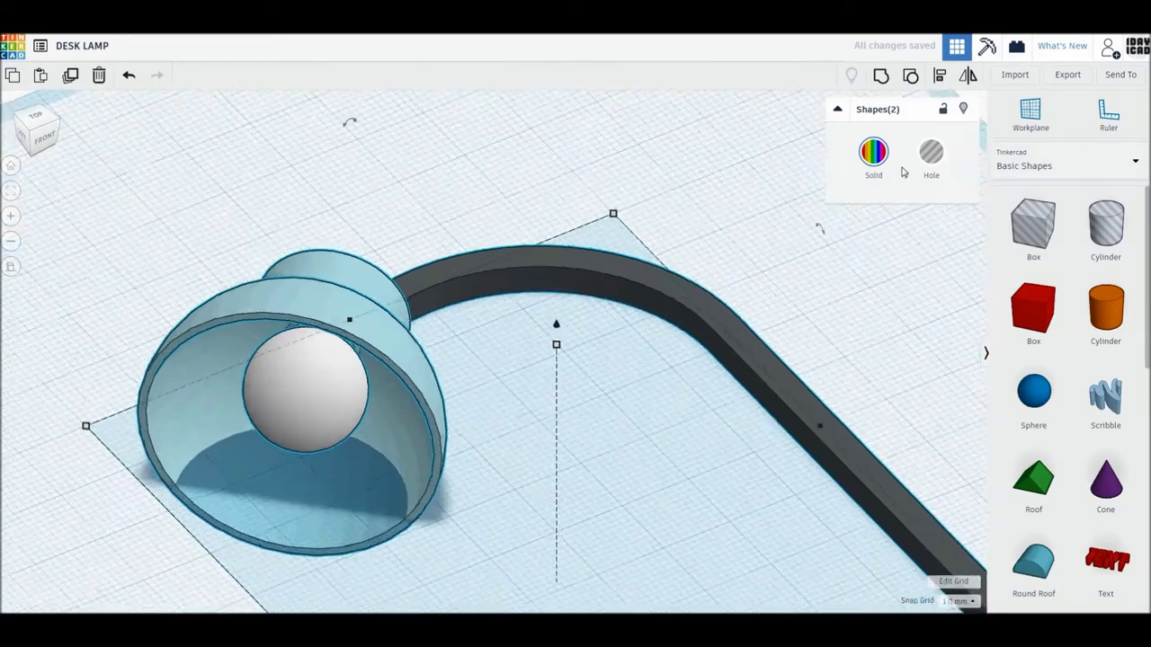
scroll(692, 373, "down", 1)
scroll(693, 373, "down", 2)
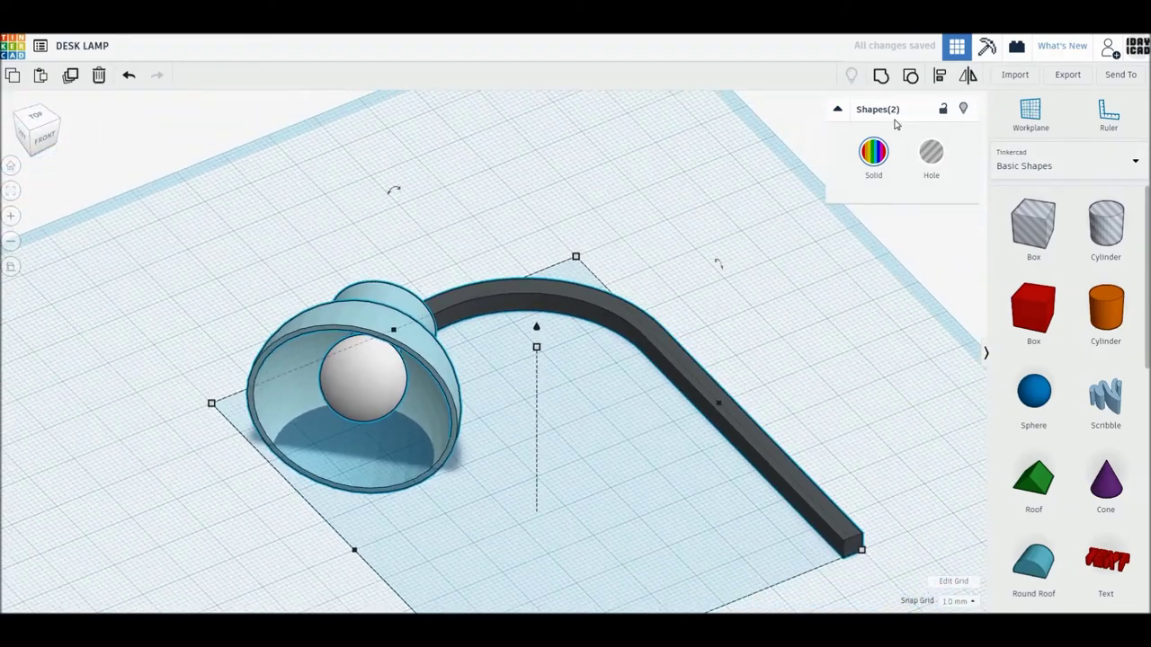
left_click(937, 78)
left_click(874, 498)
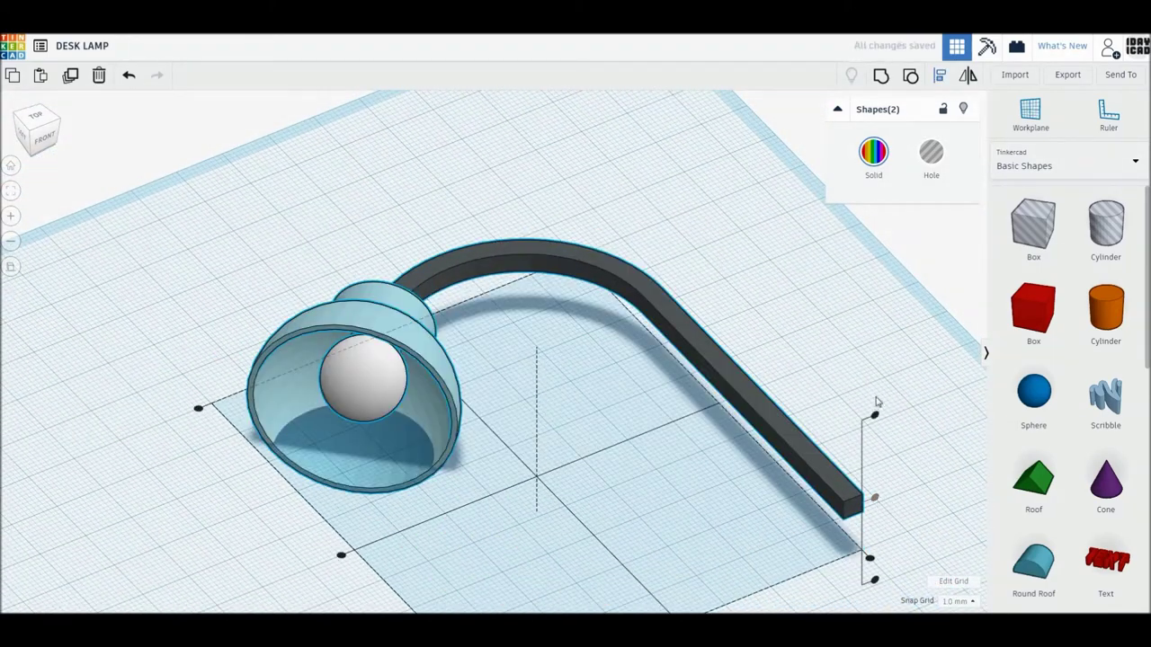
key("ctrl+g")
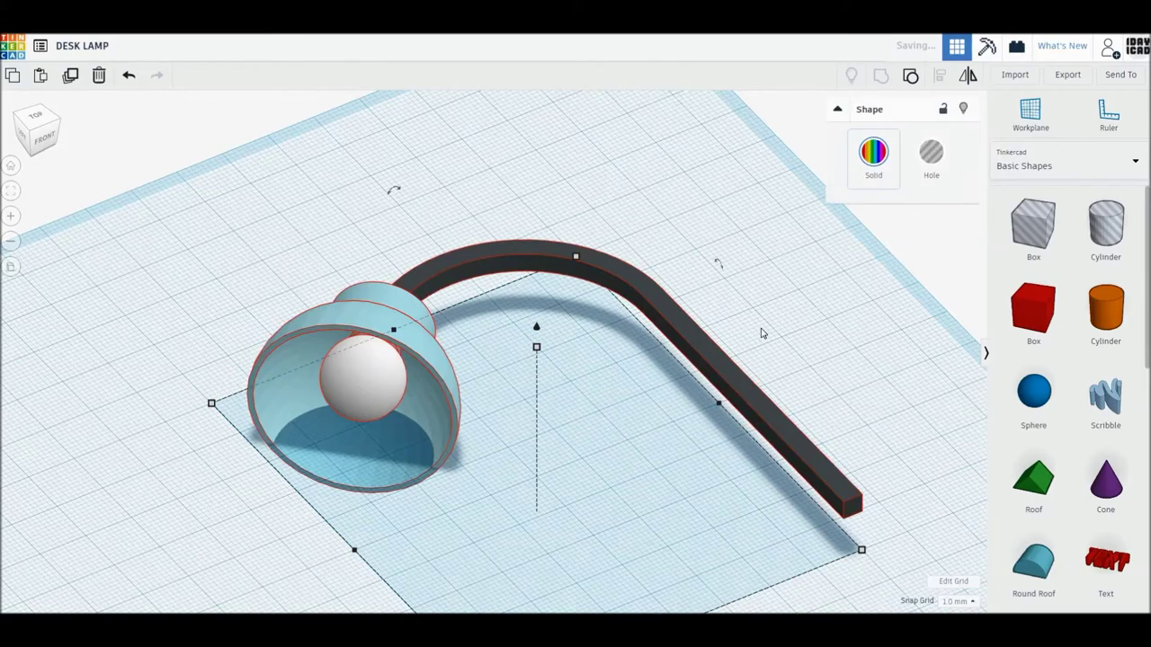
Rotate the grouped lamp 90° so it stands upright.
scroll(760, 334, "down", 3)
mouse_move(654, 289)
left_mouse_down()
mouse_move(691, 351)
mouse_move(697, 404)
left_mouse_up()
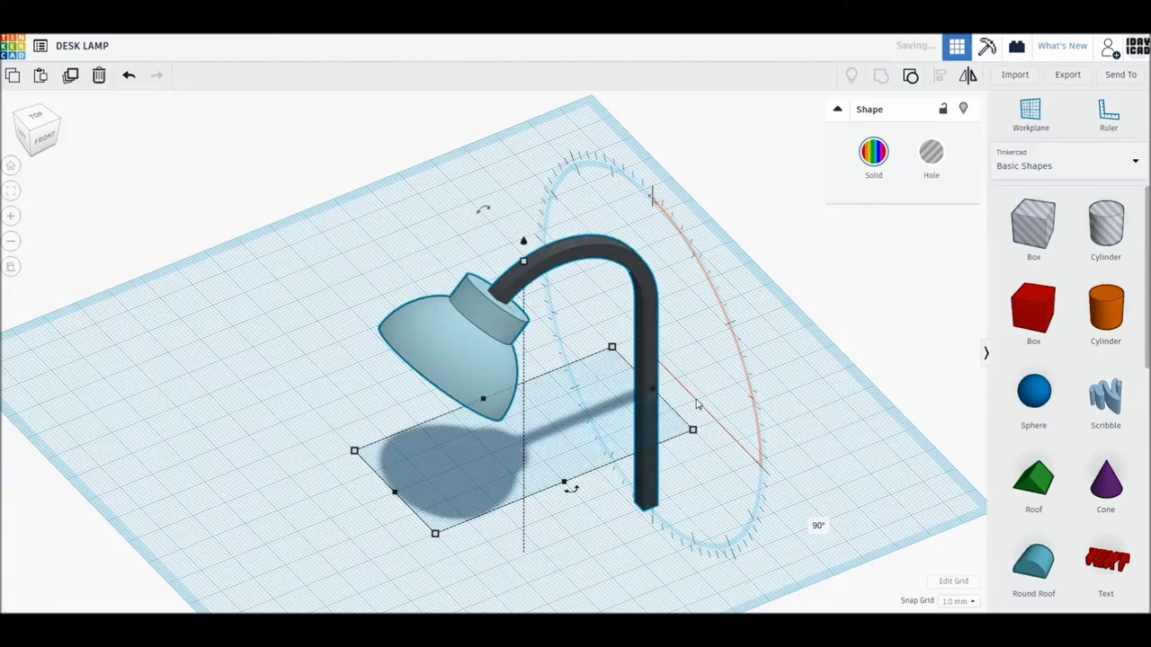
left_click(1033, 308)
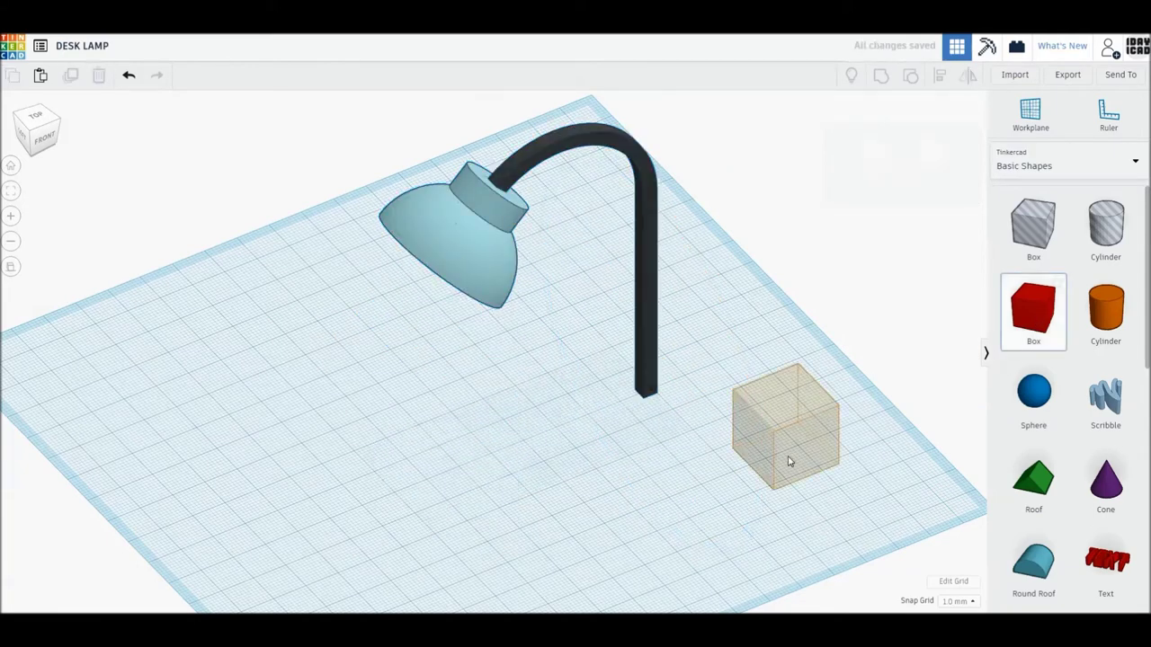
Place a new box and size it 40 × 60 × 10 mm as the base slab.
left_click(789, 462)
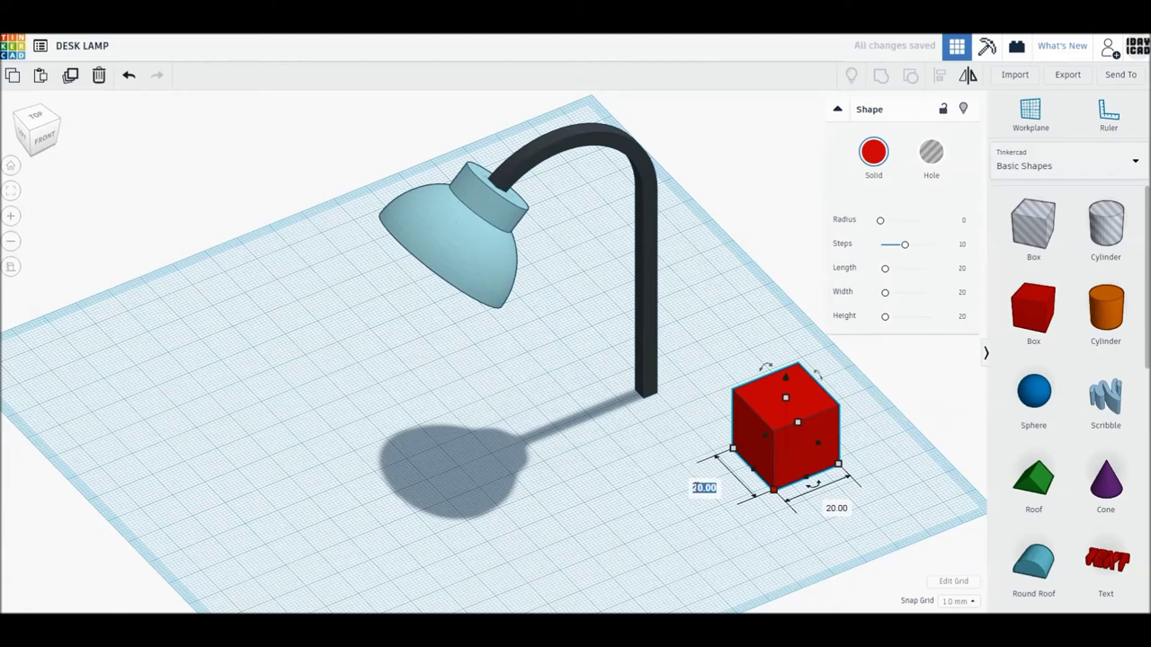
type("40")
key("Return")
left_click(736, 404)
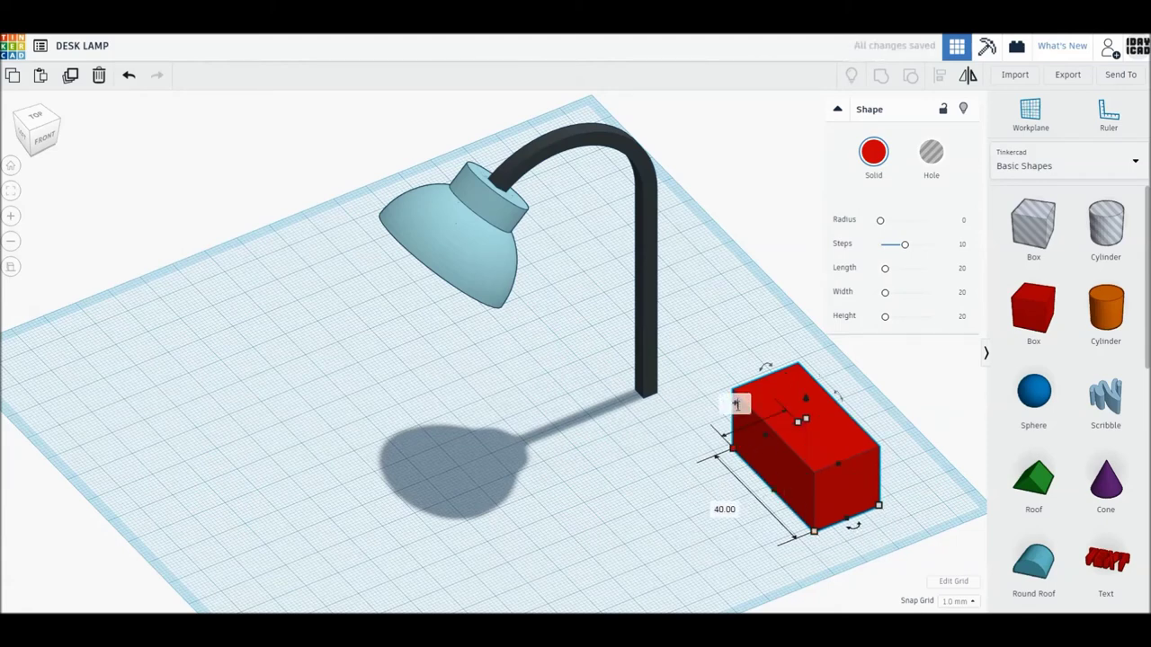
key("Return")
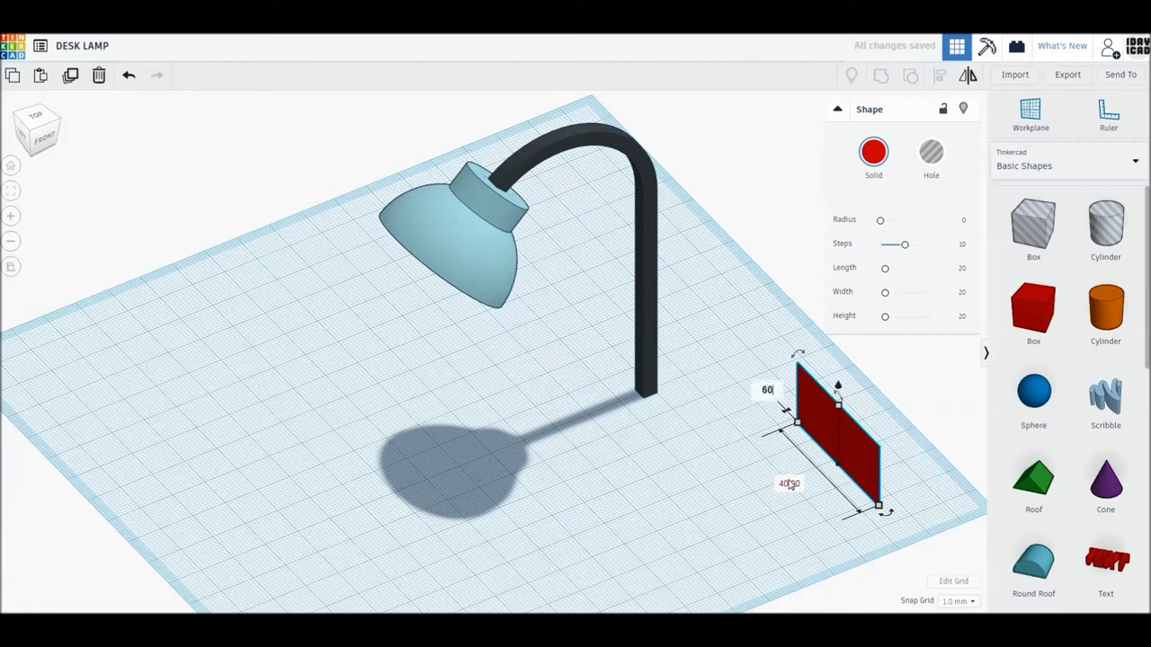
key("Return")
left_click(795, 474)
type("10")
key("Return")
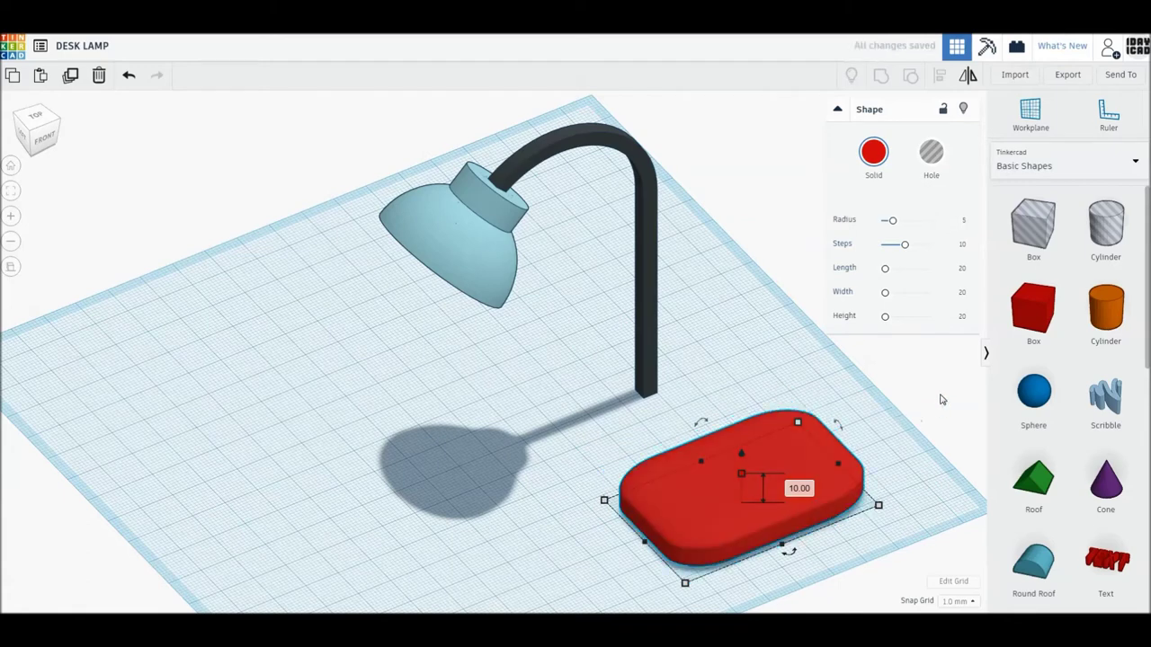
Add a hole box beside the base, 5 mm high, 60 wide and 100 long.
left_click_drag(1033, 224, 792, 319)
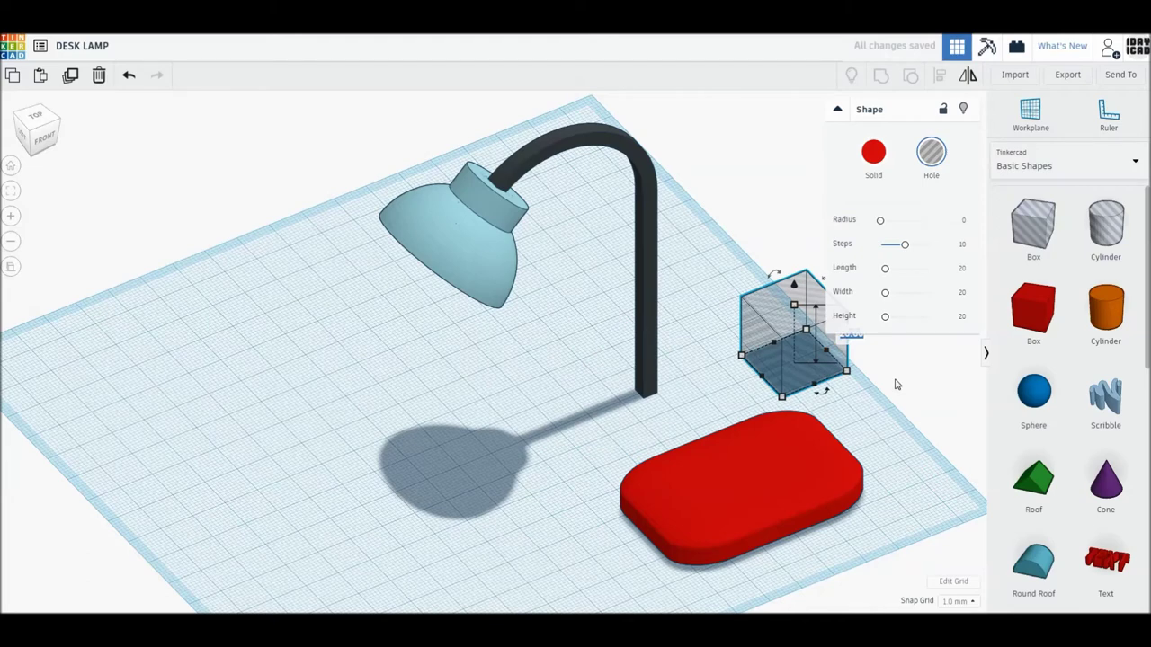
left_click_drag(813, 369, 743, 403)
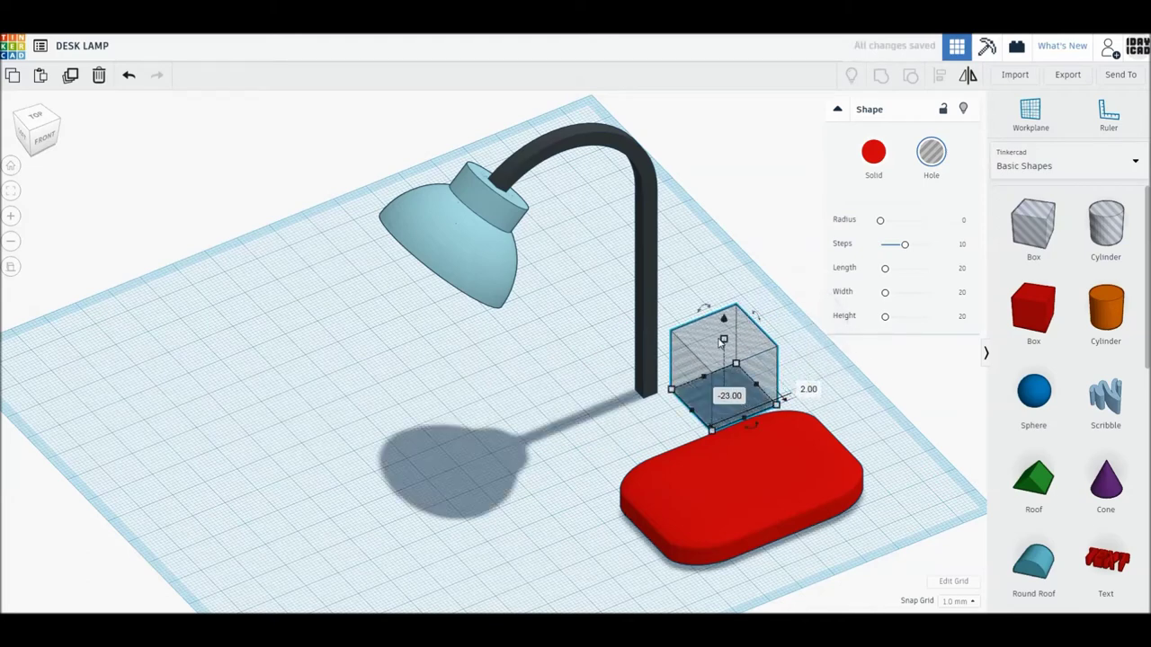
left_click(780, 369)
type("5")
key("Return")
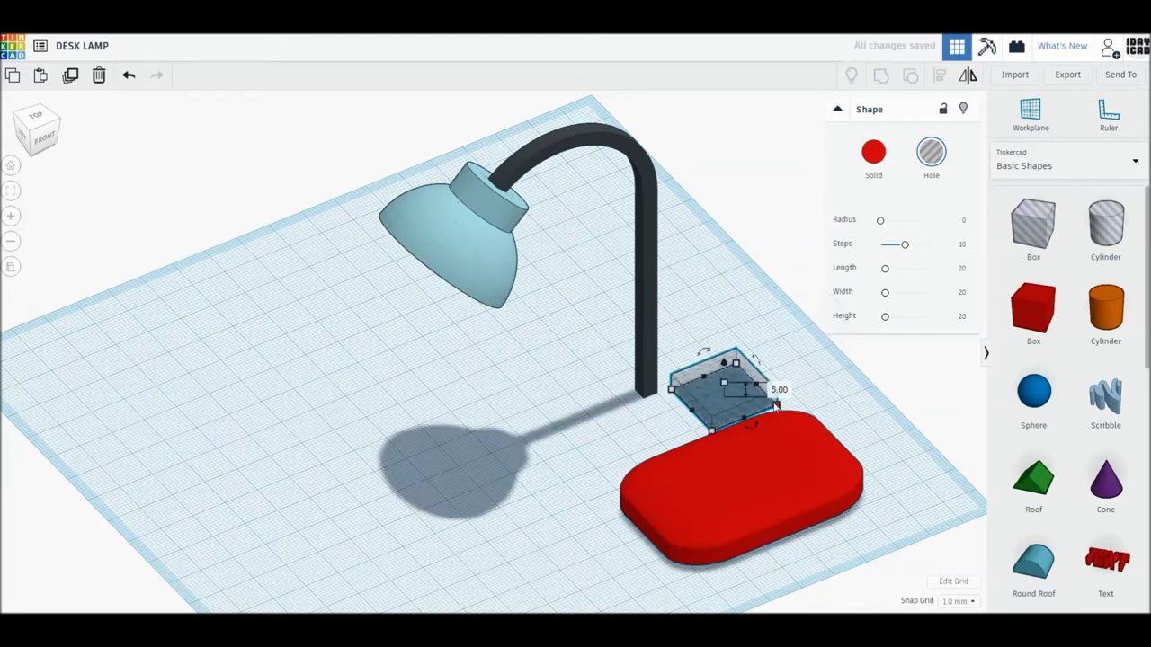
type("60")
key("Return")
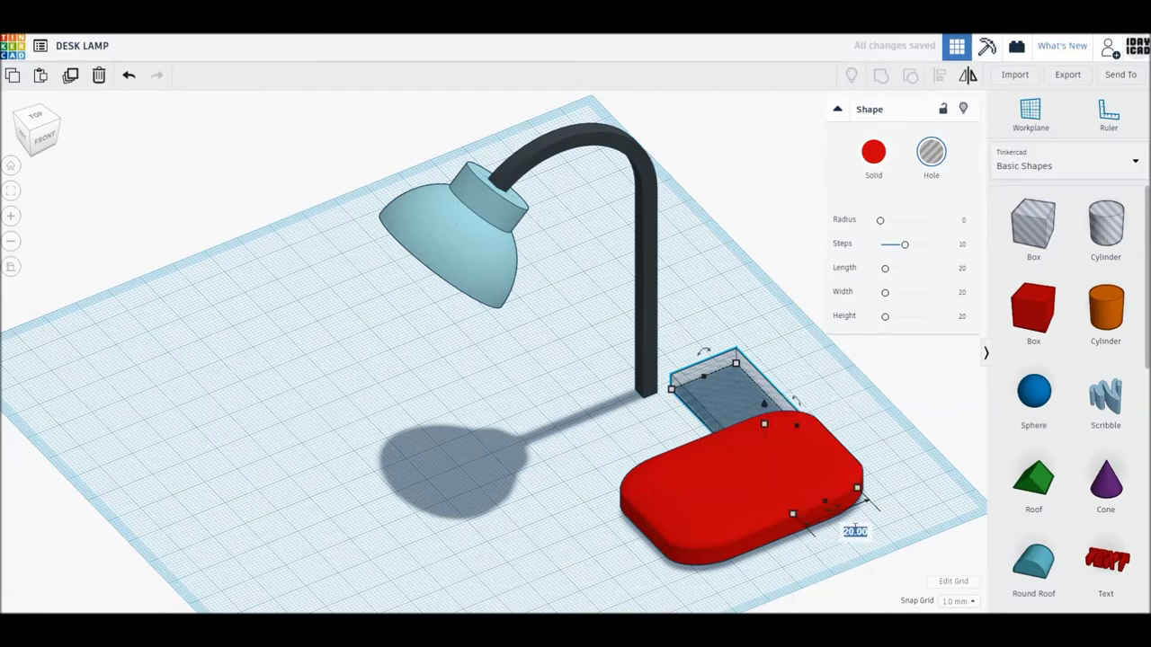
key("Return")
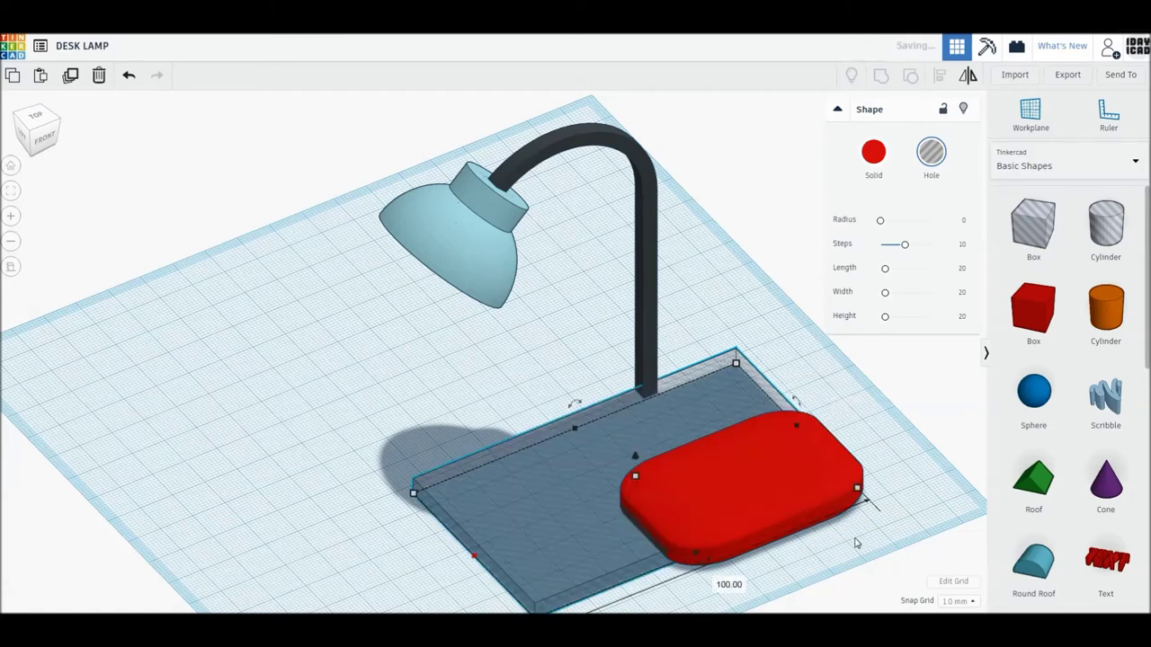
Center-align the red base with the hole box and group them.
left_click(595, 513, "shift")
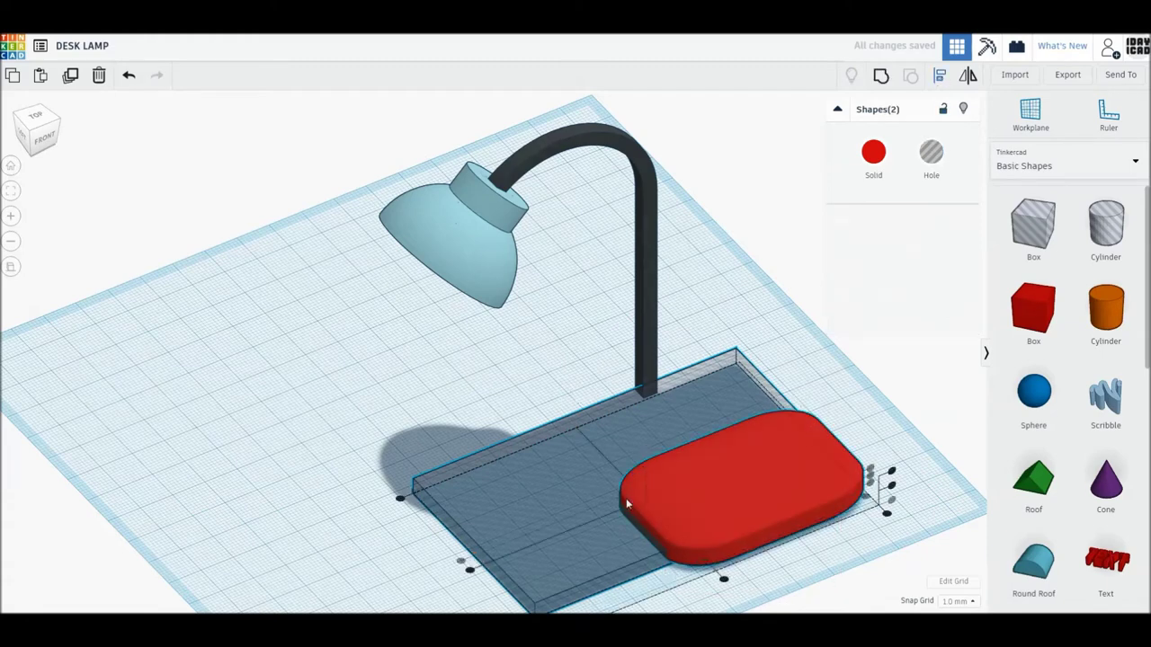
left_click(470, 572)
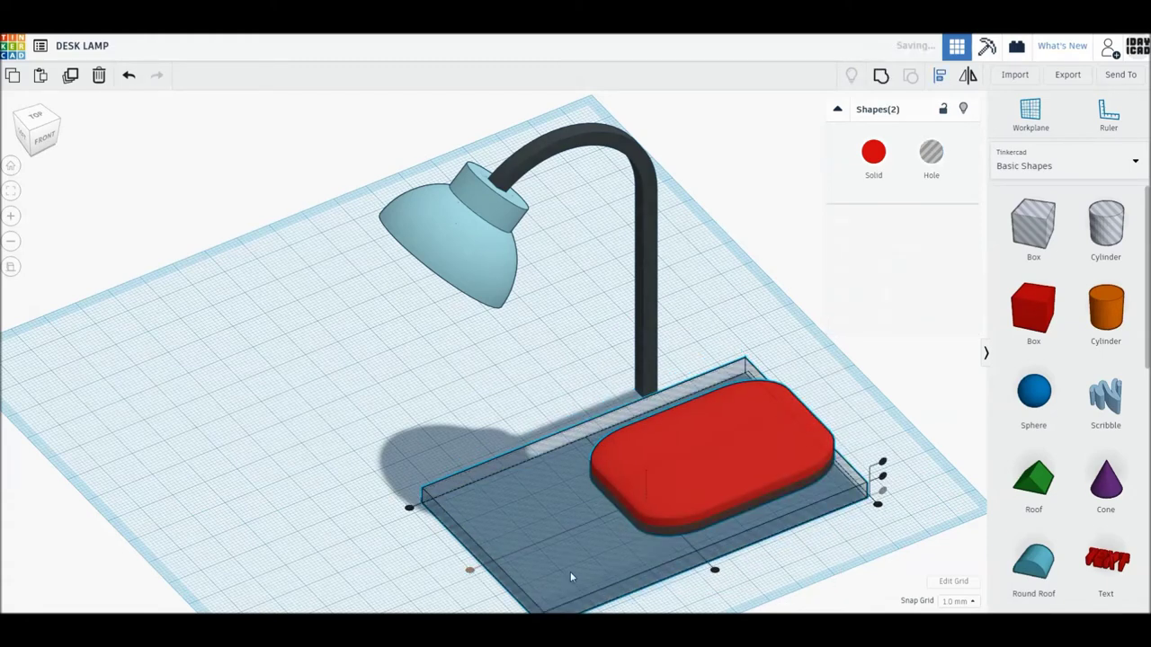
left_click(716, 572)
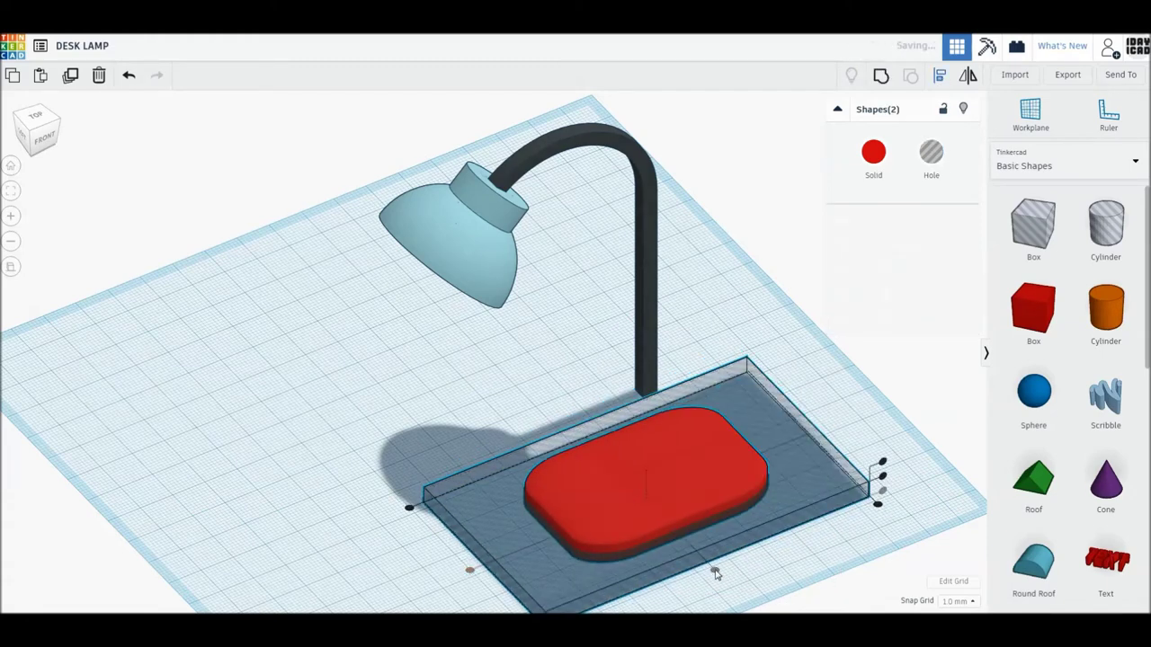
left_click(880, 76)
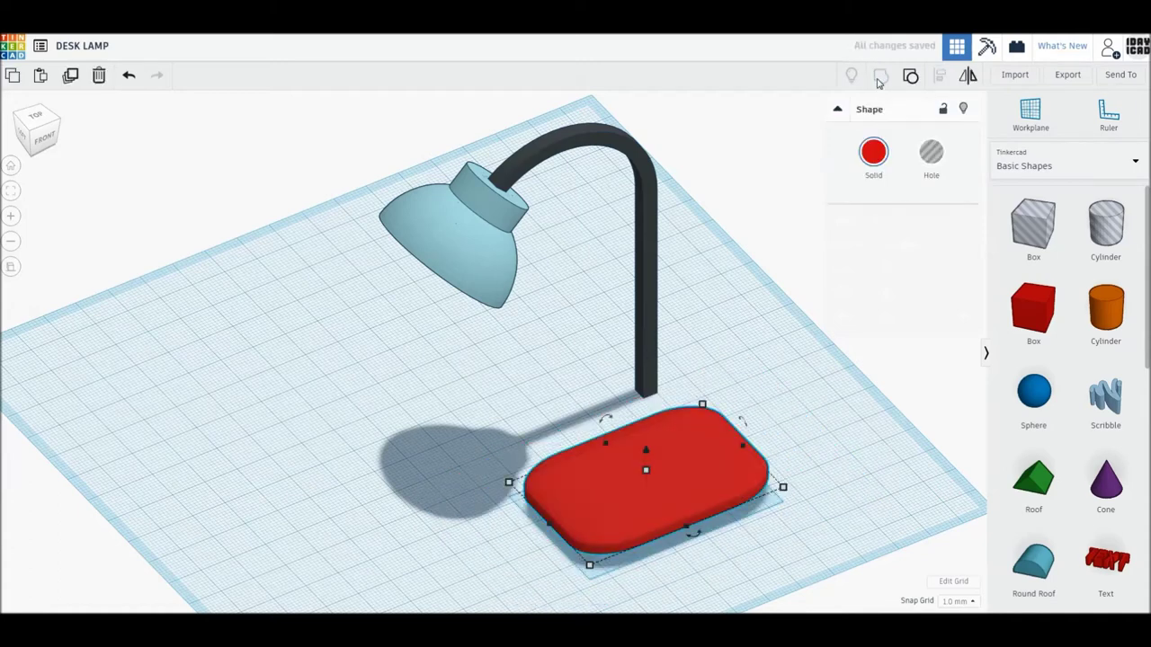
left_click(873, 152)
Colour the base light blue, position it under the arm, and group it with the lamp.
left_click(946, 240)
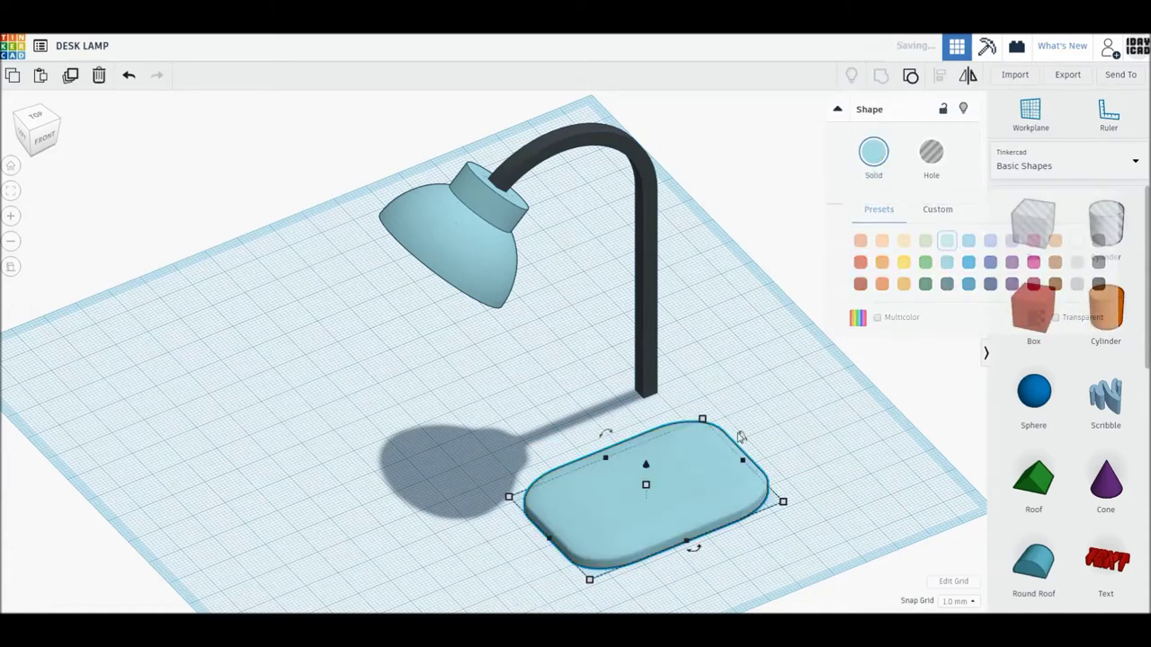
left_click_drag(778, 494, 529, 328)
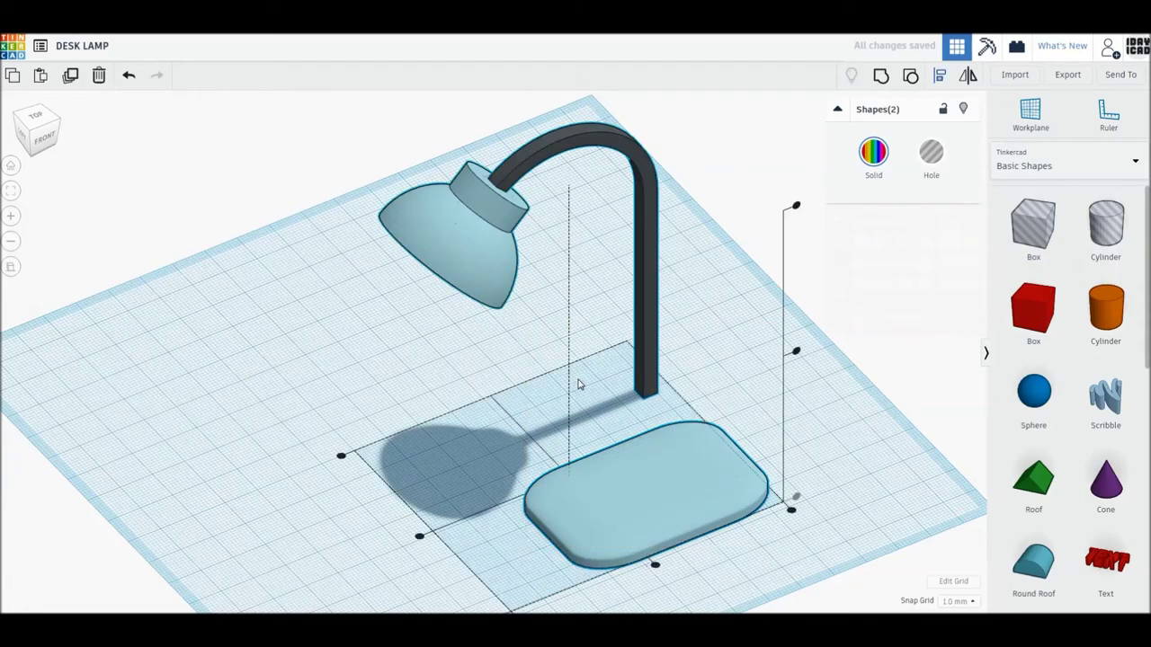
left_click_drag(419, 536, 419, 538)
left_click_drag(754, 472, 757, 479)
key("ctrl+g")
right_click_drag(814, 545, 746, 536)
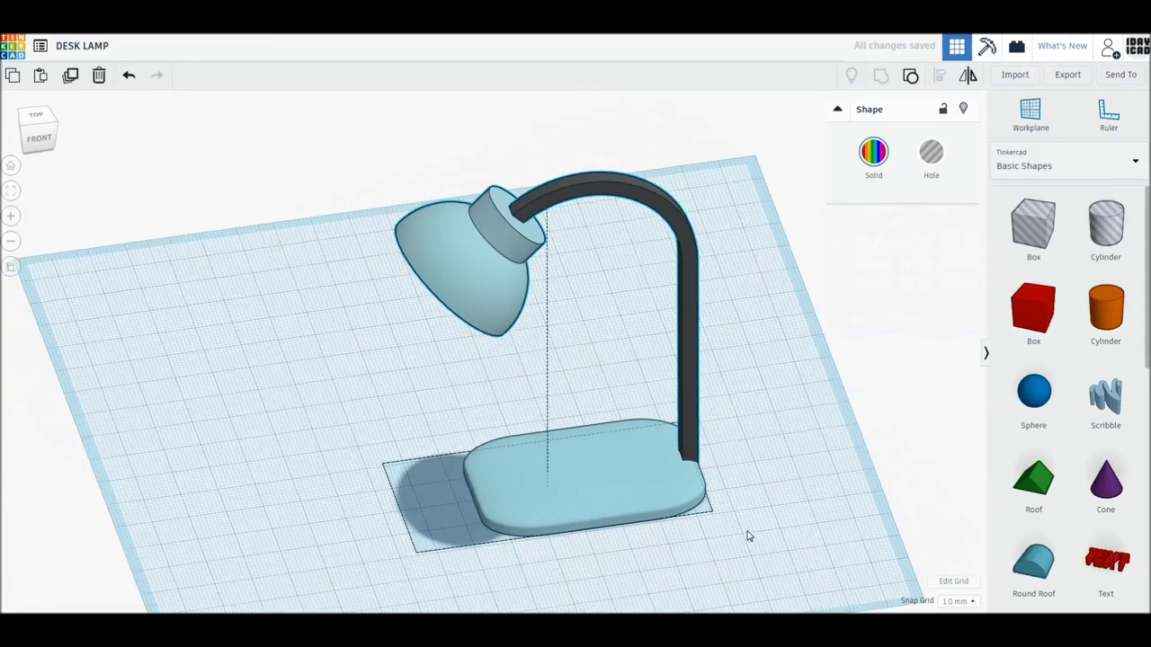
key("Left")
key("Left")
key("Left")
key("Left")
key("Left")
key("Left")
key("Left")
left_click(747, 536)
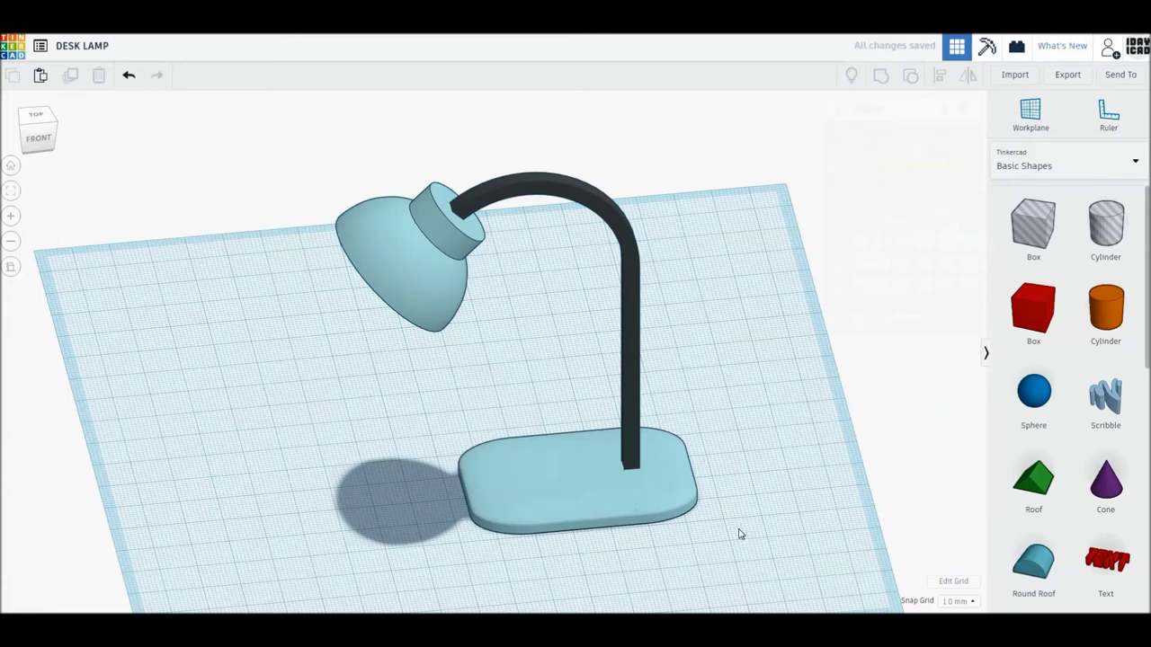
Place a half sphere on the lamp base and nudge it slightly left.
scroll(1061, 465, "down", 1)
scroll(1025, 585, "down", 1)
scroll(1048, 558, "down", 1)
scroll(1049, 558, "down", 1)
mouse_move(1034, 550)
left_mouse_down()
mouse_move(528, 490)
mouse_move(528, 472)
left_mouse_up()
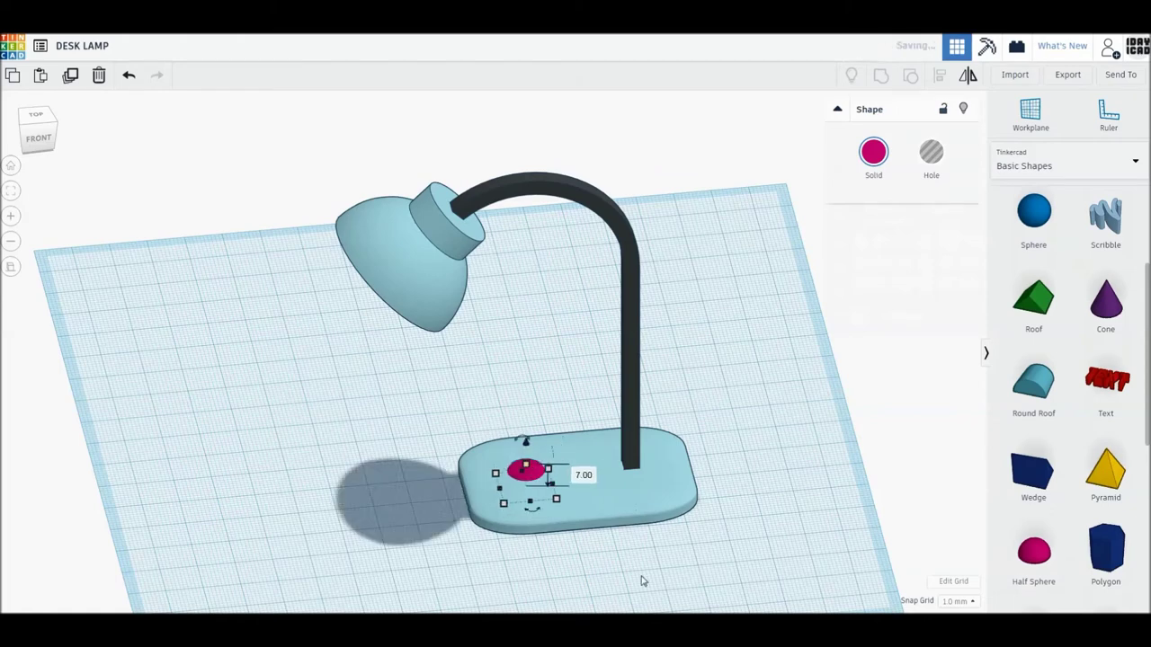
left_click_drag(649, 583, 334, 201)
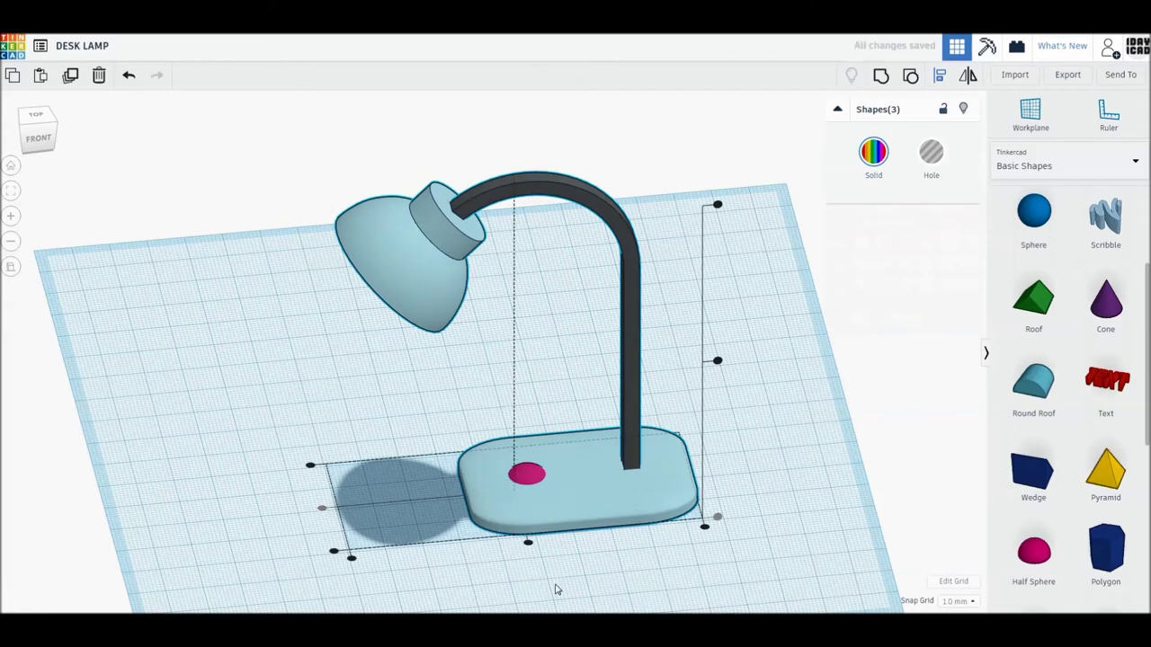
left_click(592, 581)
left_click(520, 481)
left_click(576, 490)
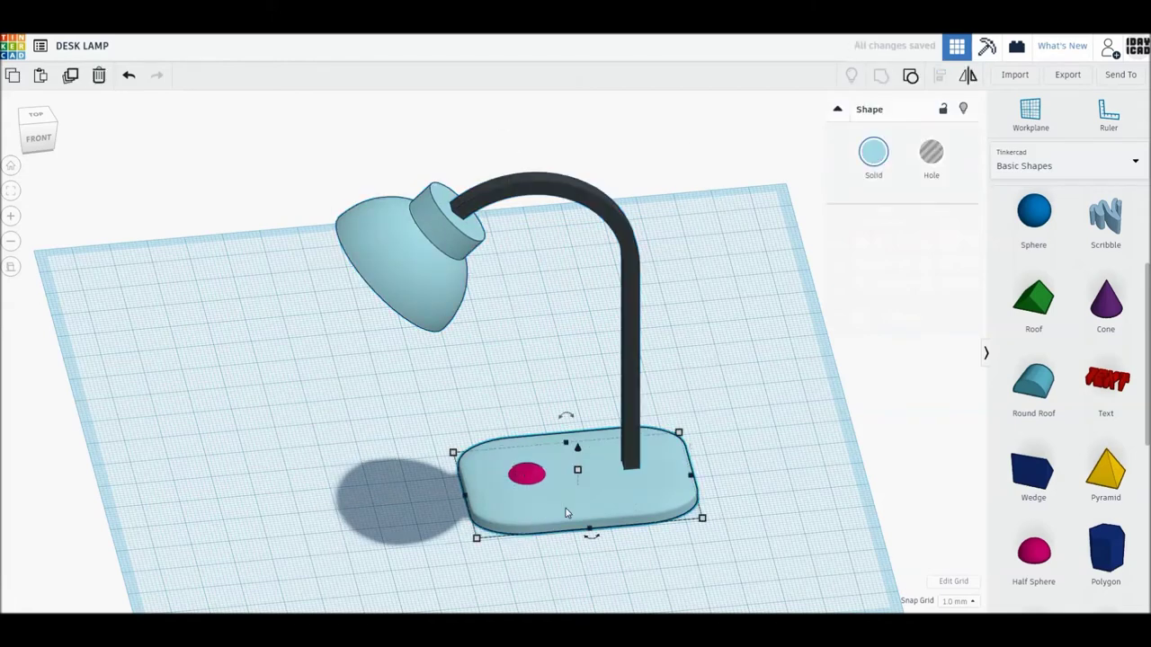
left_click(529, 475)
key("Left")
key("Left")
key("Left")
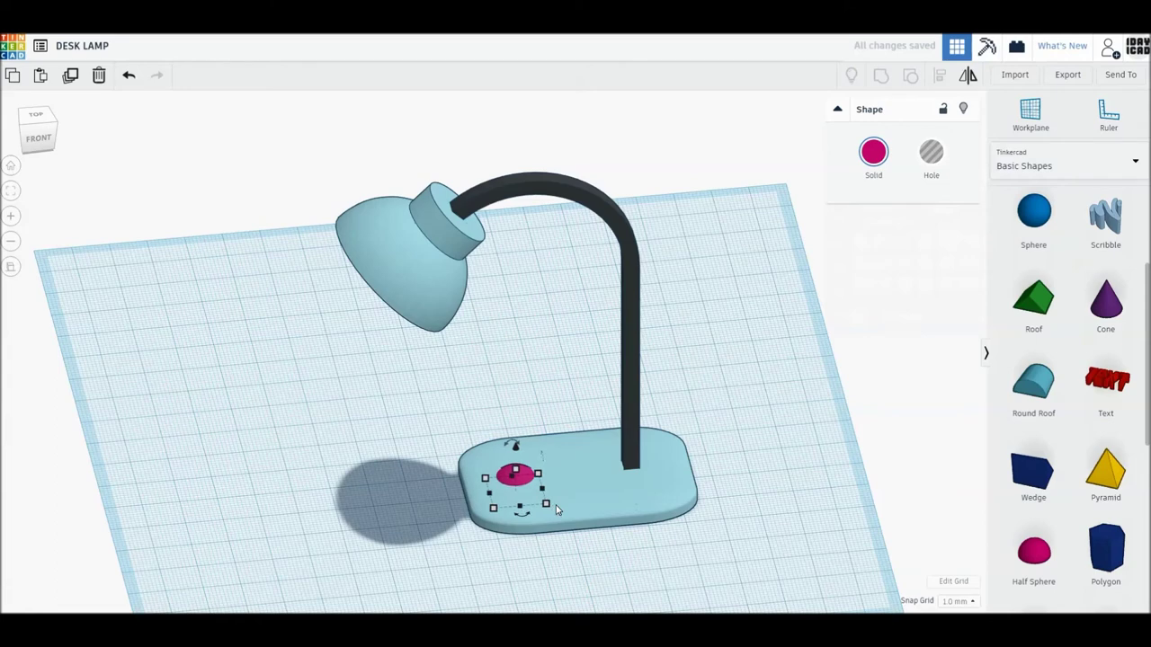
Colour the half sphere light pink and group it with the whole lamp.
left_click(873, 152)
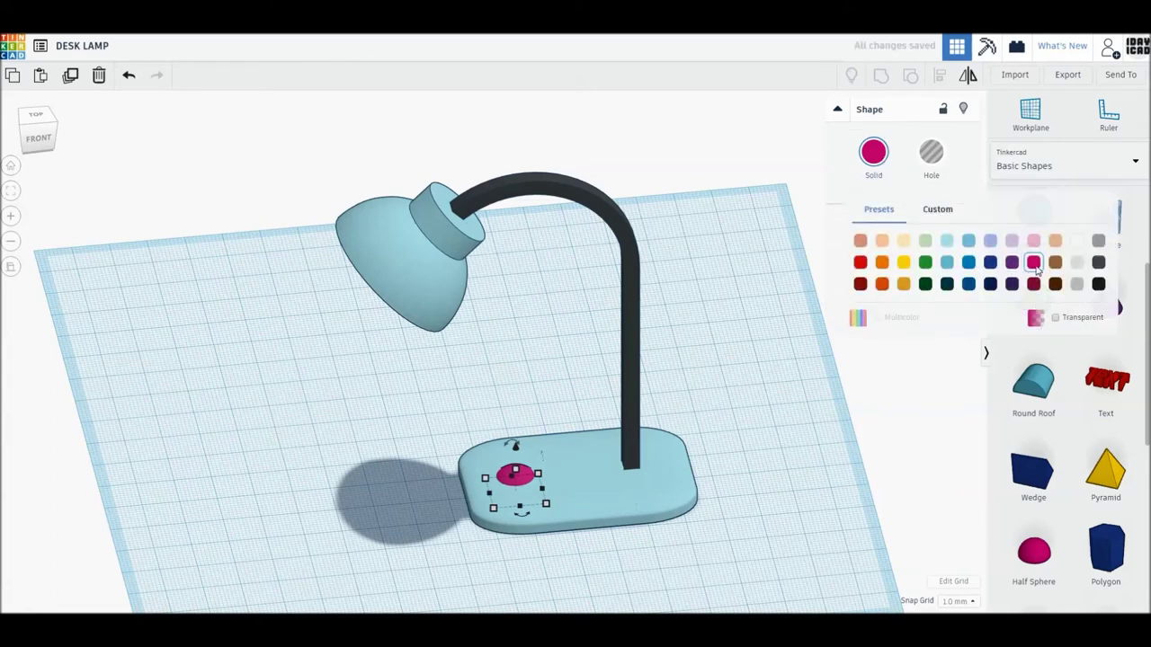
left_click(1036, 272)
left_click(807, 500)
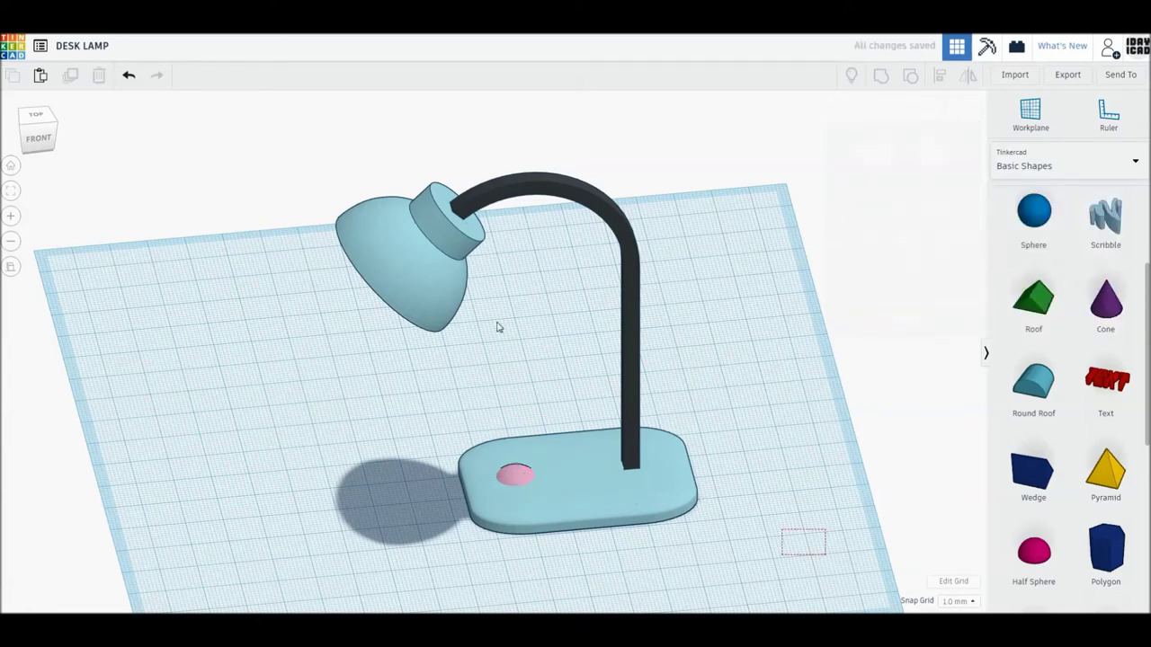
key("ctrl+a")
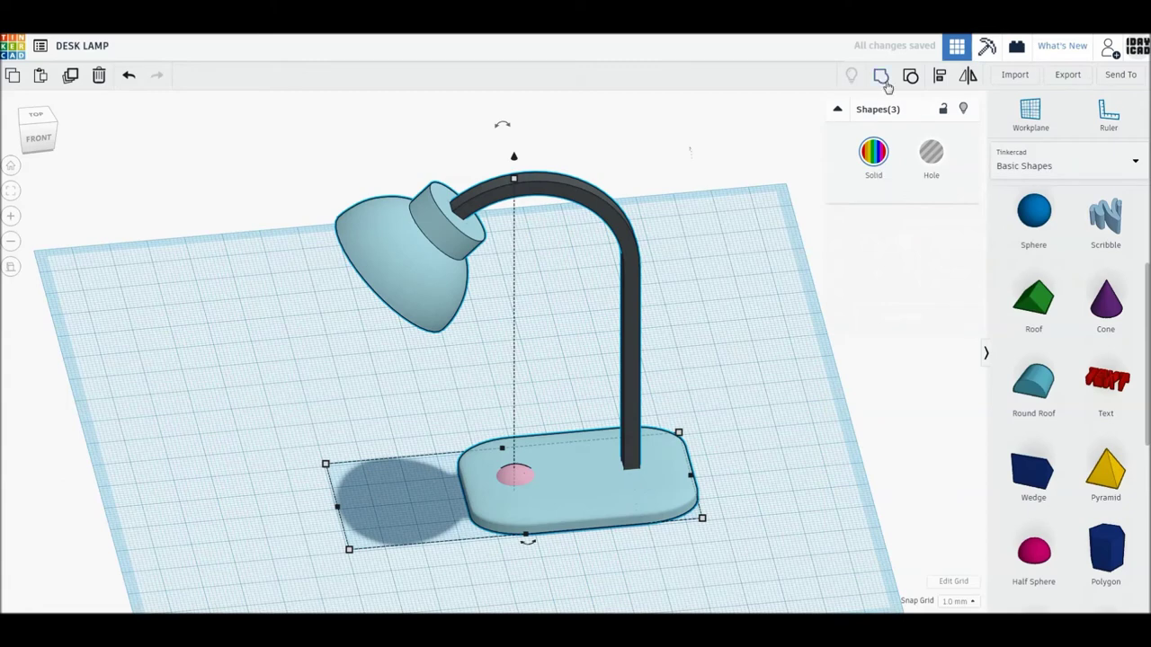
left_click(883, 78)
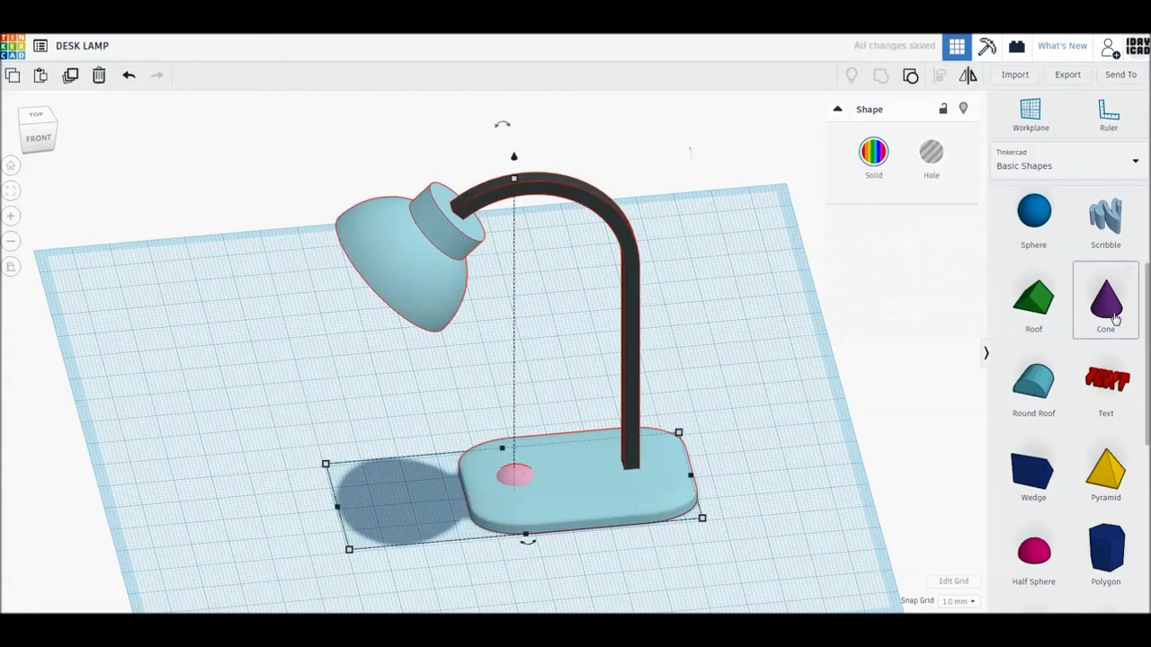
left_click(717, 509)
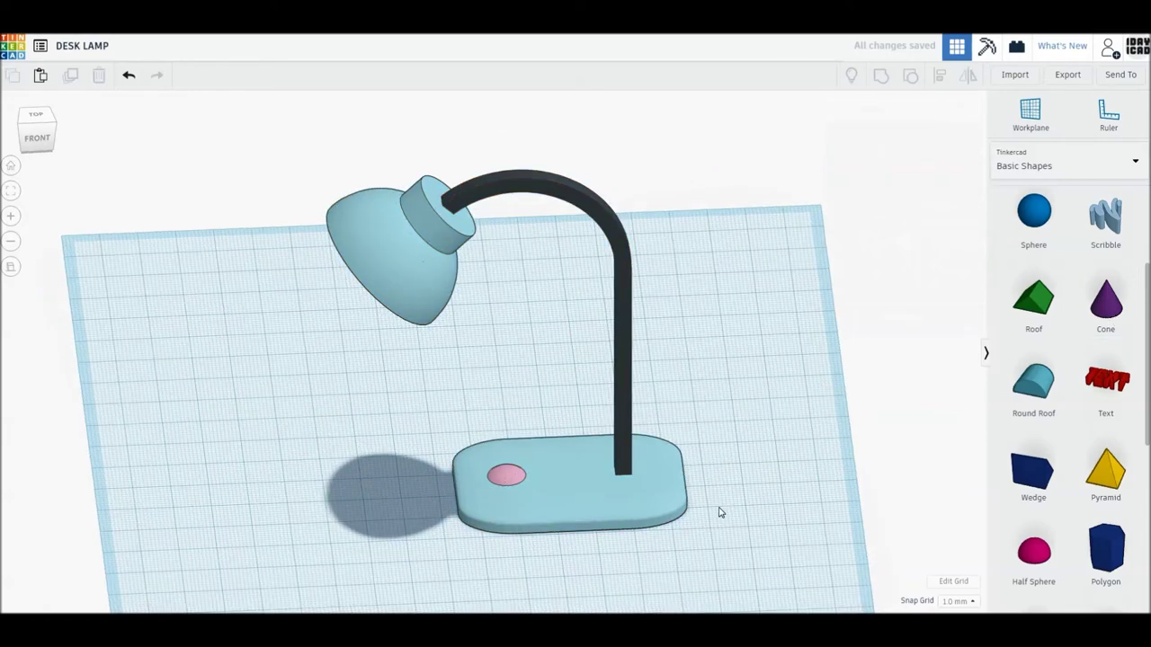
Add a white 16 × 16 mm cone with extra sides beside the lamp.
left_click_drag(1104, 322, 722, 352)
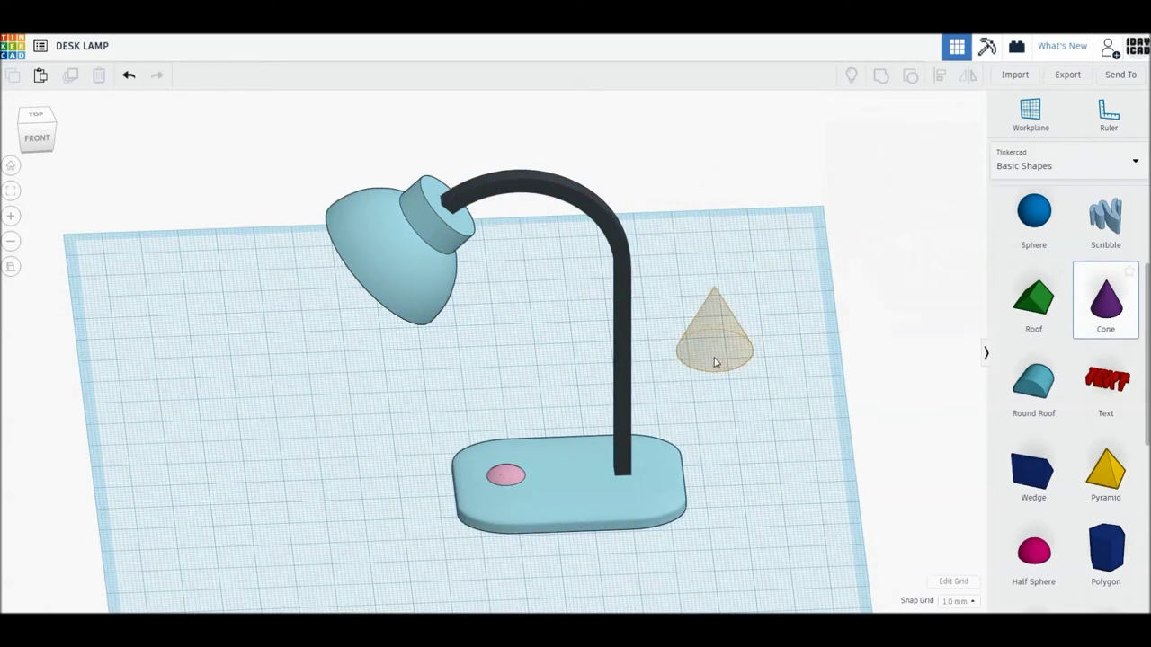
left_click(717, 362)
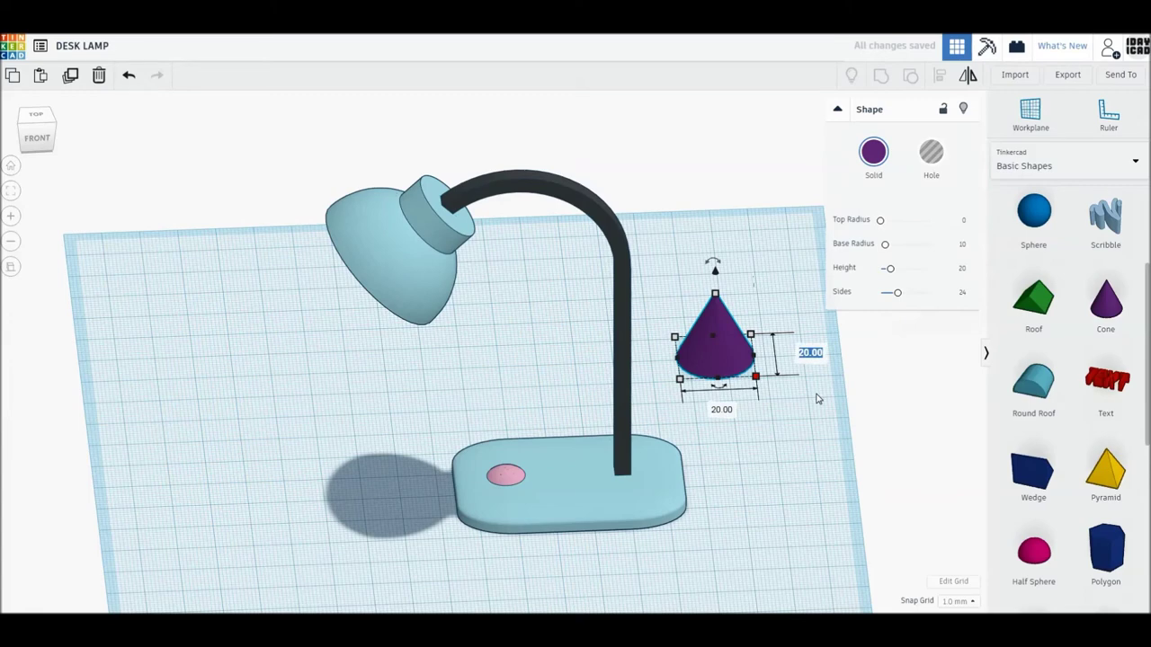
type("16")
key("Return")
type("16")
key("Return")
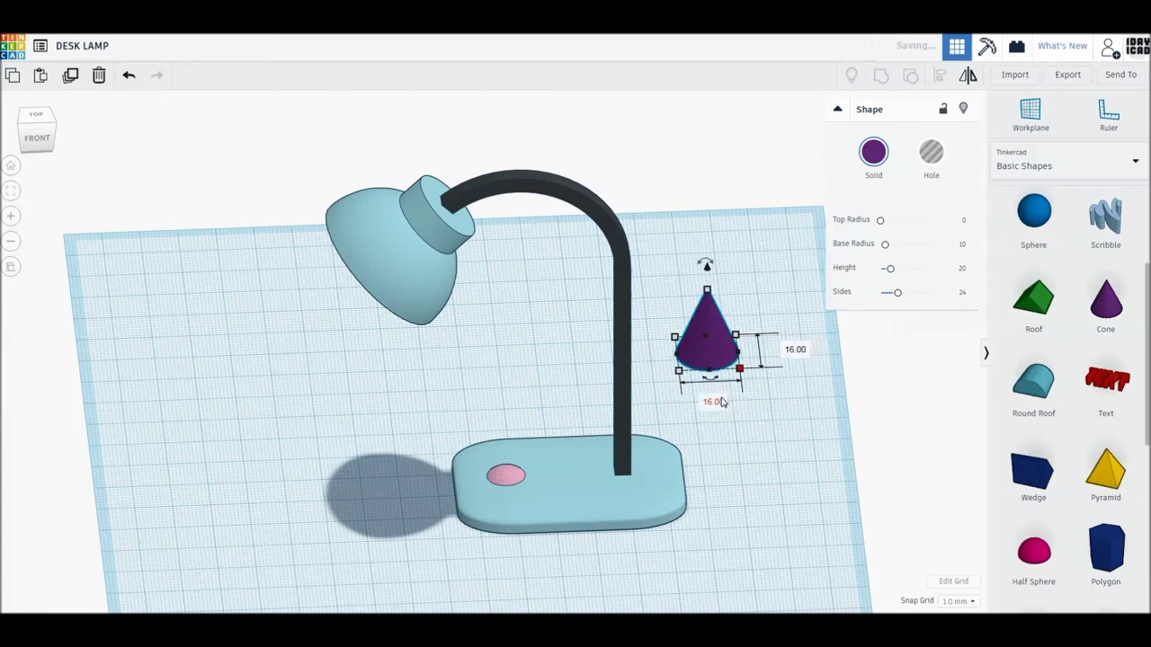
left_click_drag(896, 297, 929, 293)
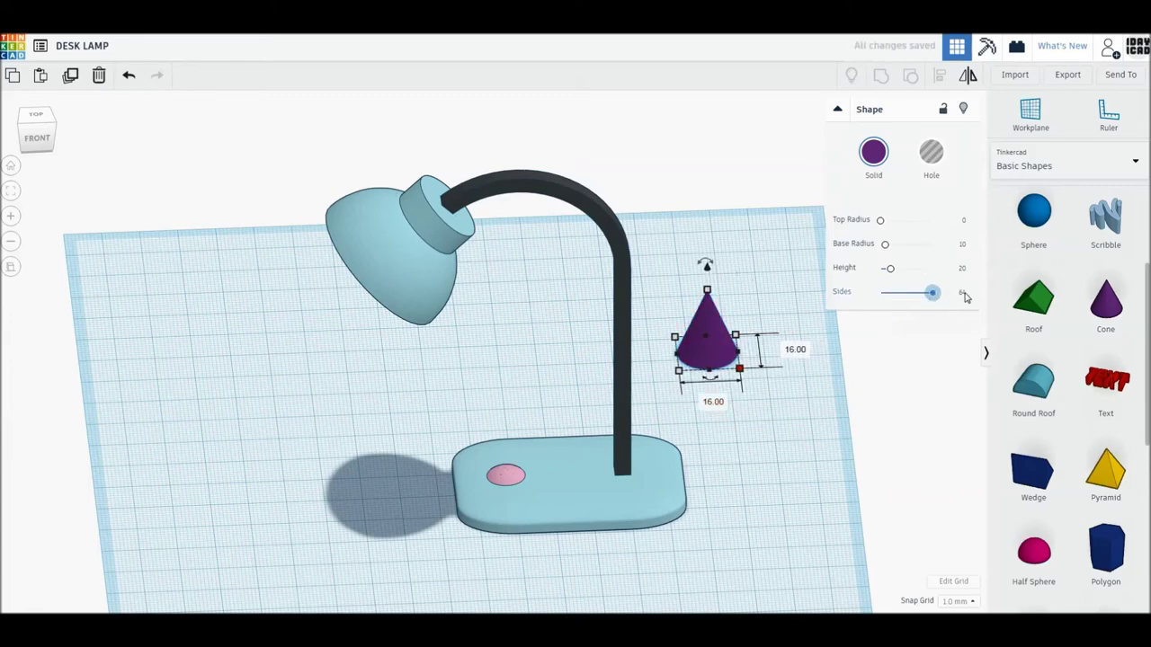
left_click(873, 153)
left_click(1077, 241)
Tilt the cone by 45 degrees.
mouse_move(557, 515)
left_mouse_down()
mouse_move(697, 346)
mouse_move(484, 426)
left_mouse_up()
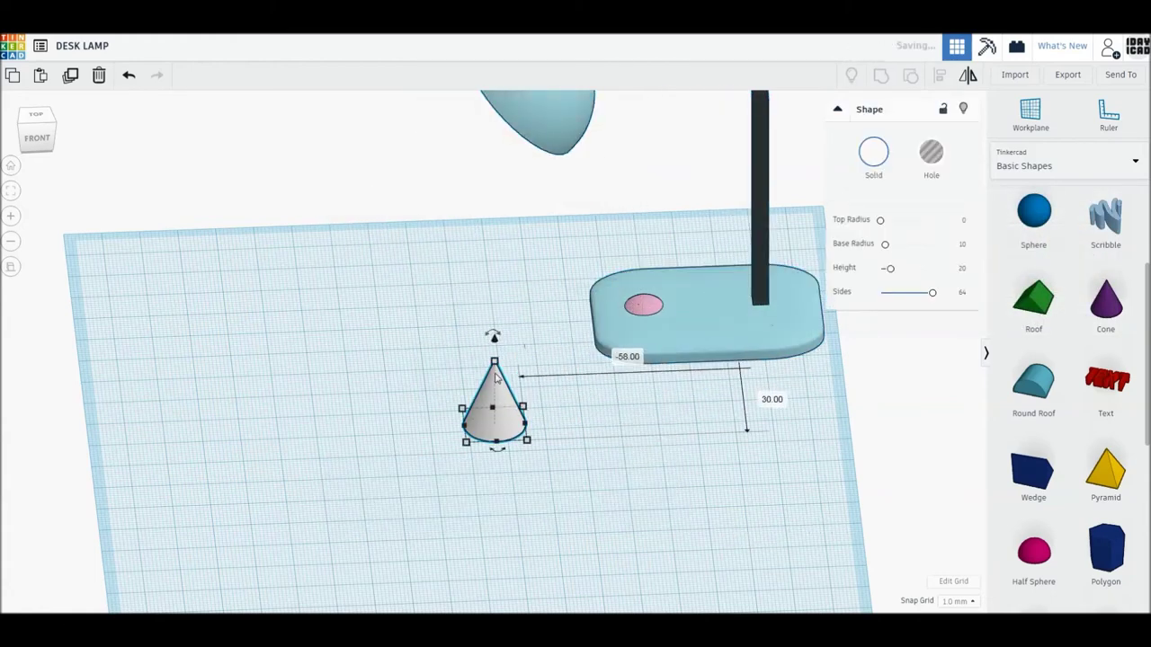
left_click_drag(496, 339, 514, 360)
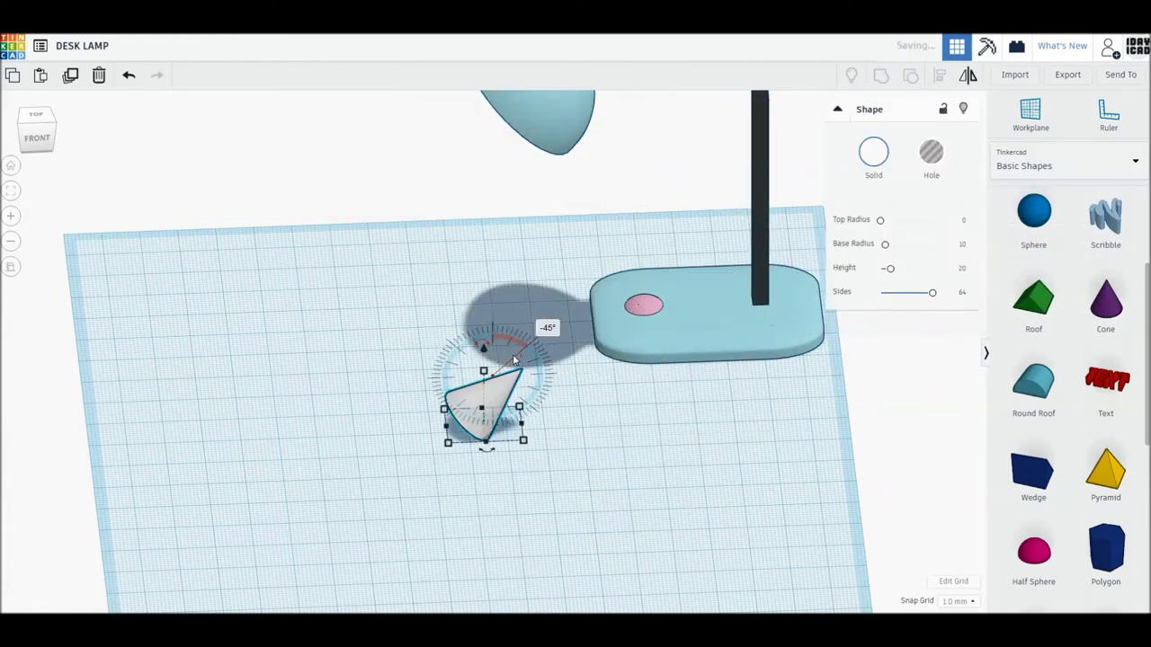
left_click_drag(493, 403, 523, 439)
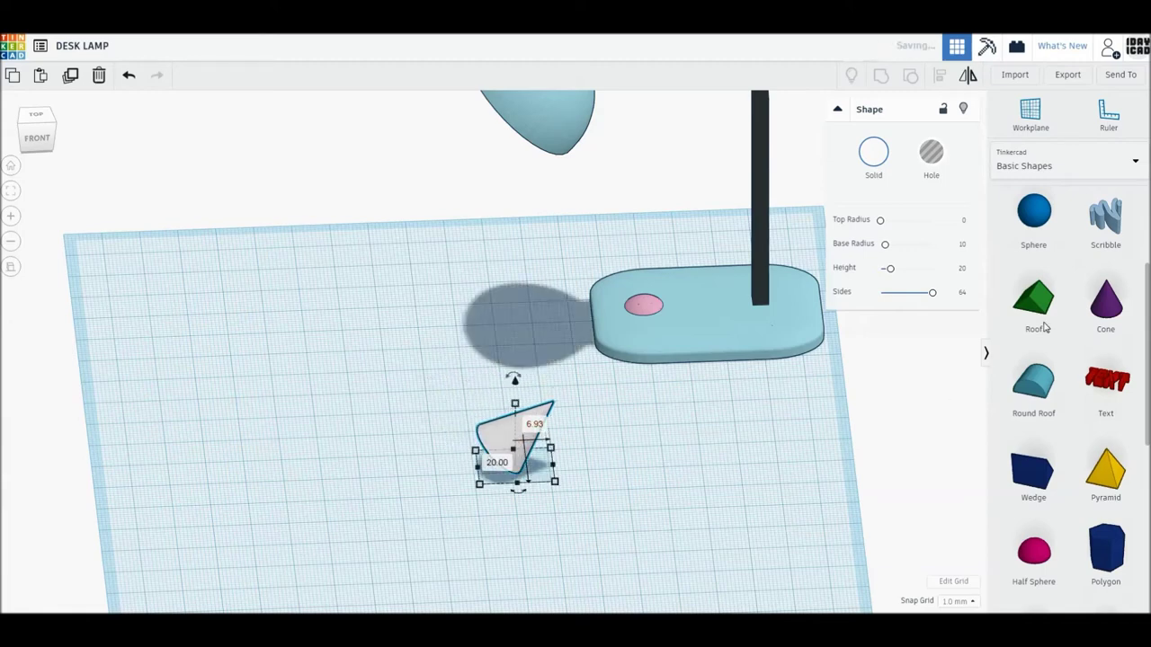
scroll(1061, 307, "up", 1)
scroll(1061, 307, "up", 2)
Place a hole box over the cone, shortened to sit below its tip.
left_click_drag(1032, 225, 655, 431)
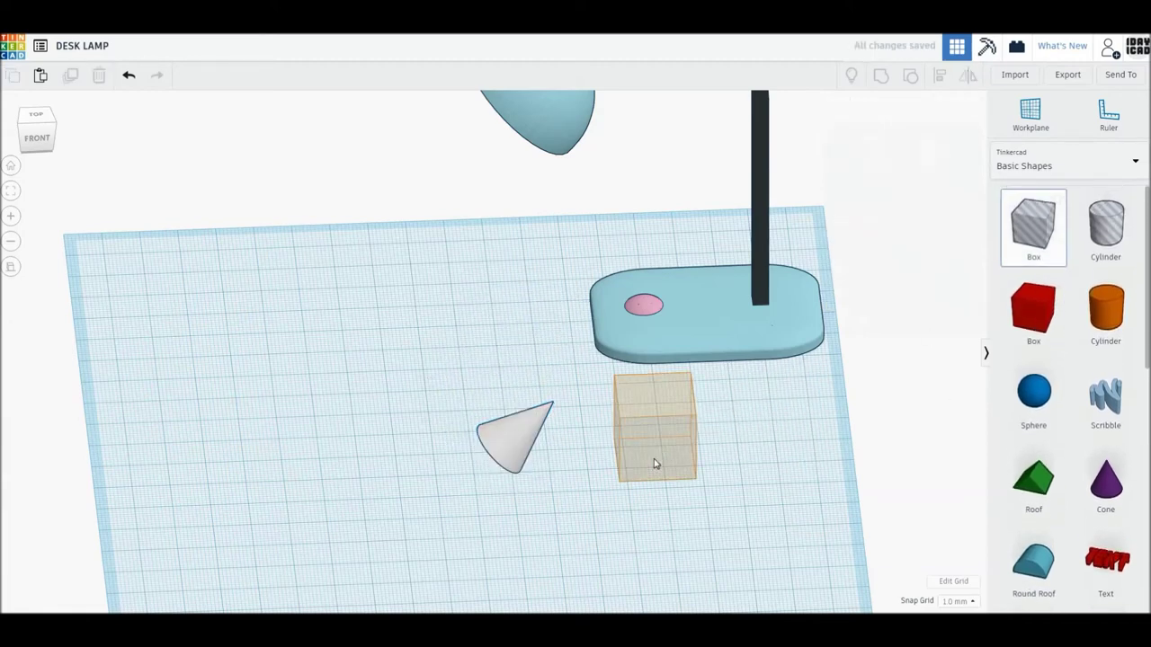
left_click_drag(626, 472, 513, 427)
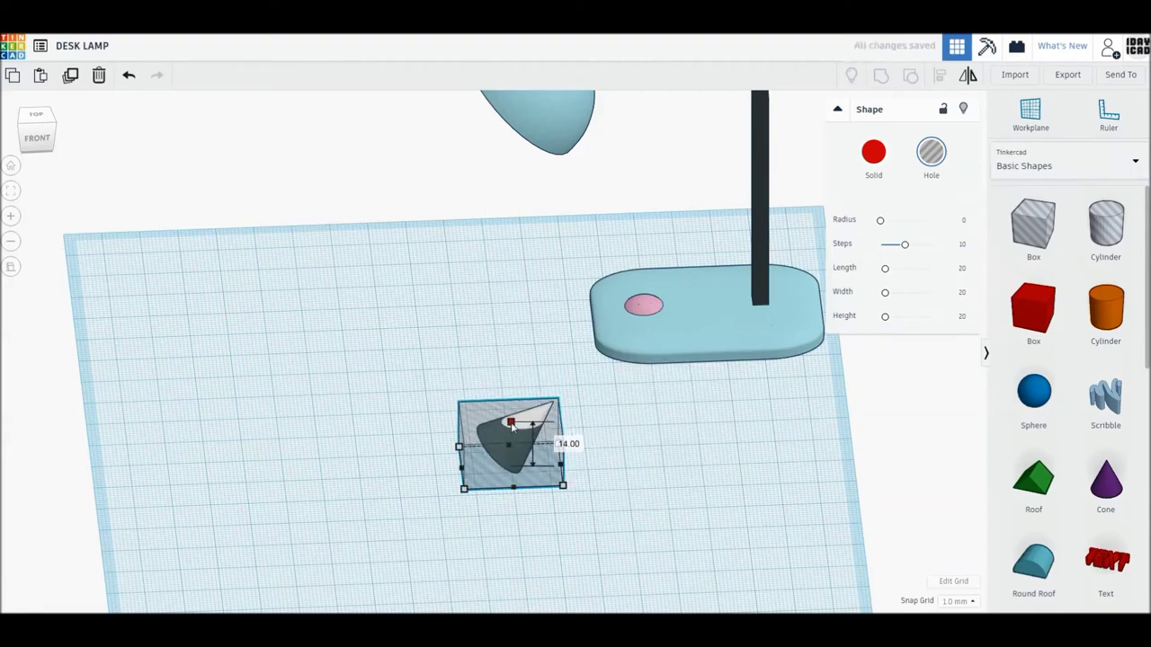
right_click_drag(540, 432, 552, 415)
scroll(551, 411, "up", 2)
scroll(551, 411, "up", 2)
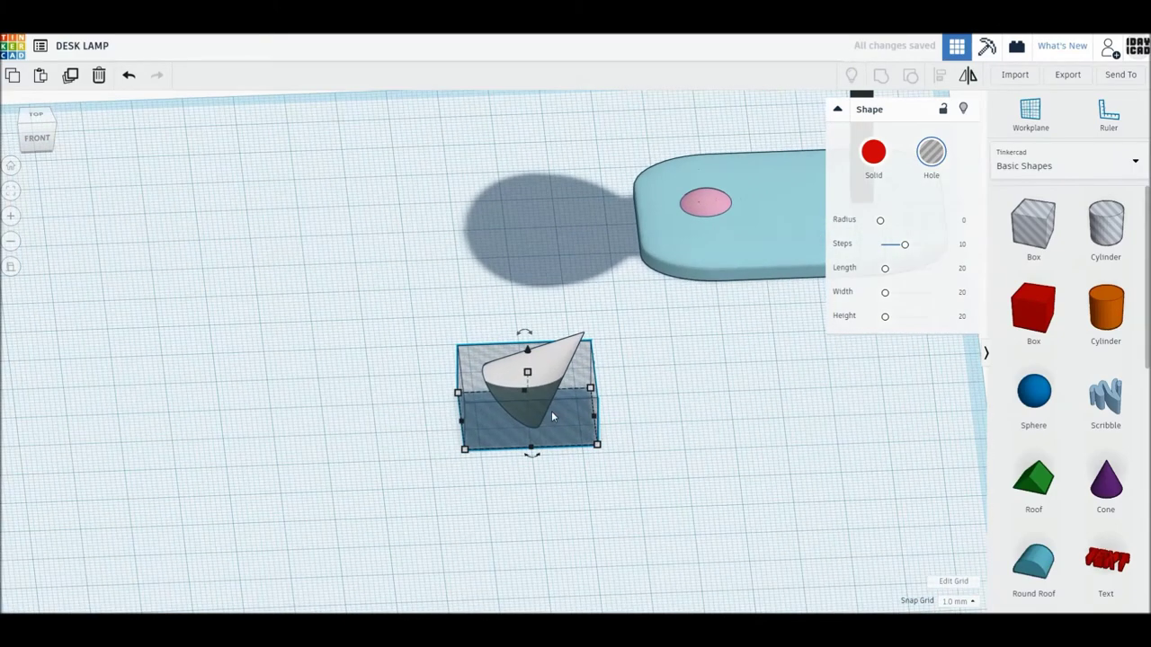
scroll(551, 411, "up", 2)
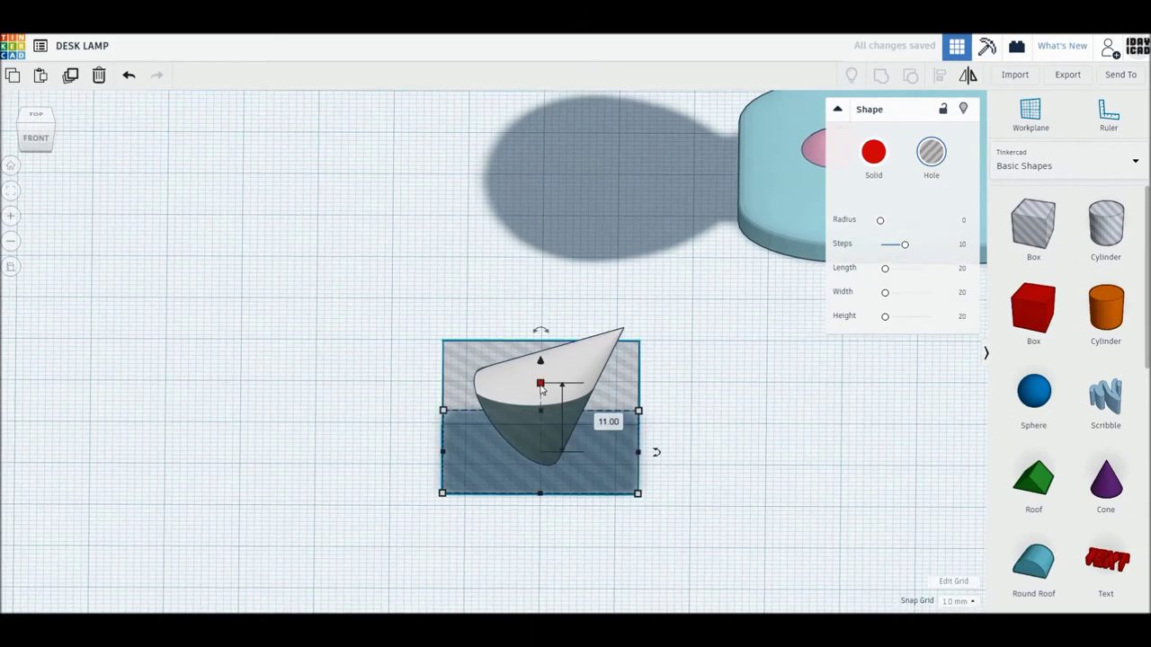
Align the cone and hole box, then group them to slice the cone.
left_click(556, 460, "shift")
key("l")
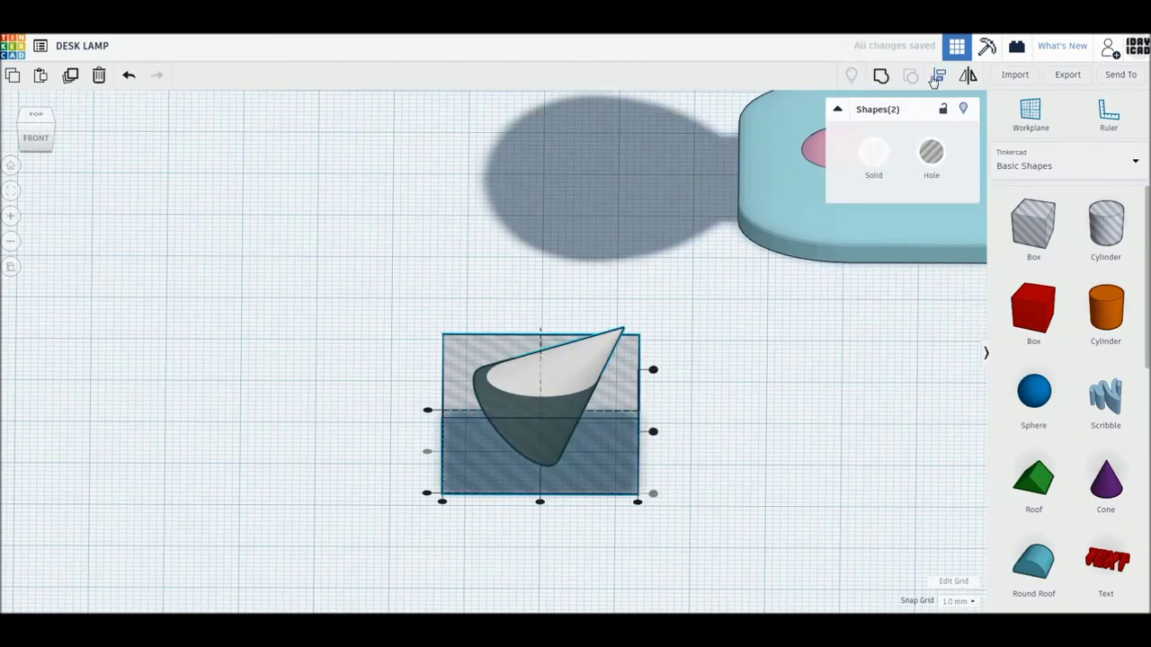
left_click(478, 440)
key("l")
left_click(882, 81)
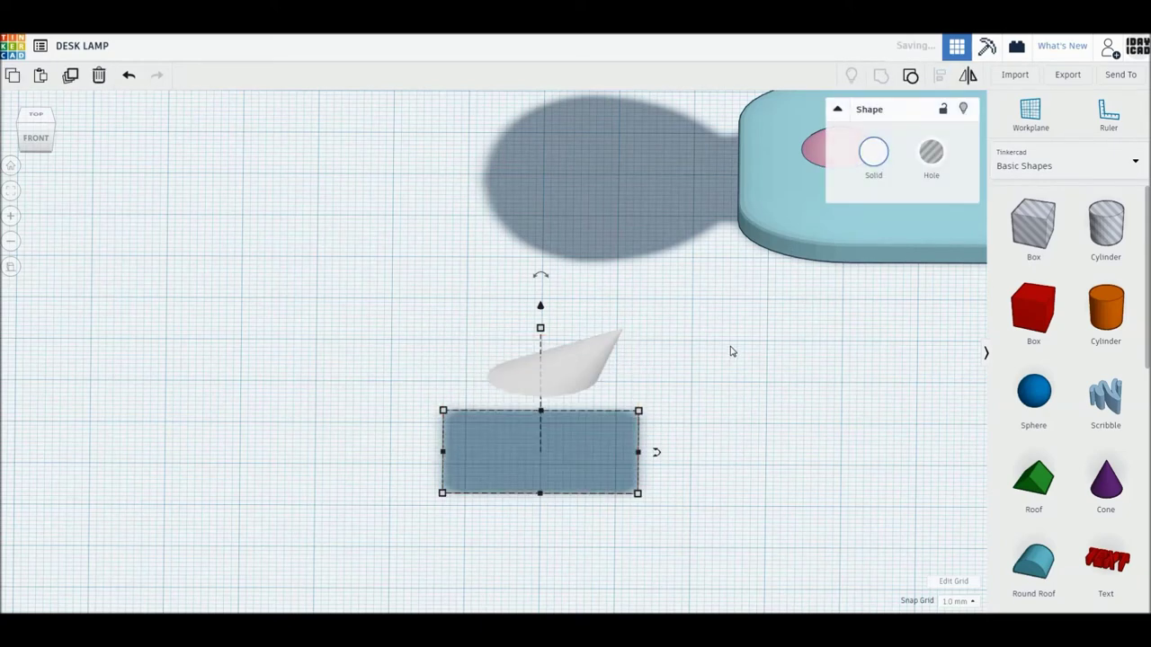
Drop the cut cone to the workplane and shrink the lamp to 70 mm tall in front view.
key("d")
left_click(52, 139)
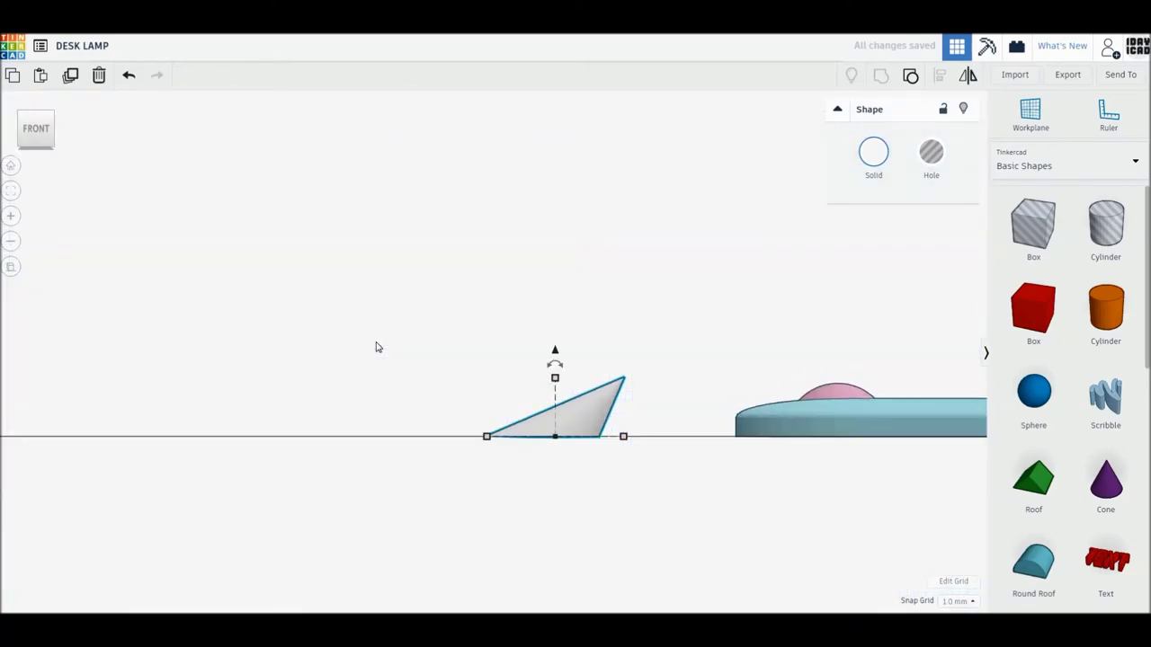
scroll(376, 347, "down", 3)
scroll(376, 347, "down", 2)
middle_click_drag(513, 278, 589, 398)
scroll(589, 398, "down", 1)
scroll(590, 360, "down", 1)
left_click(609, 236)
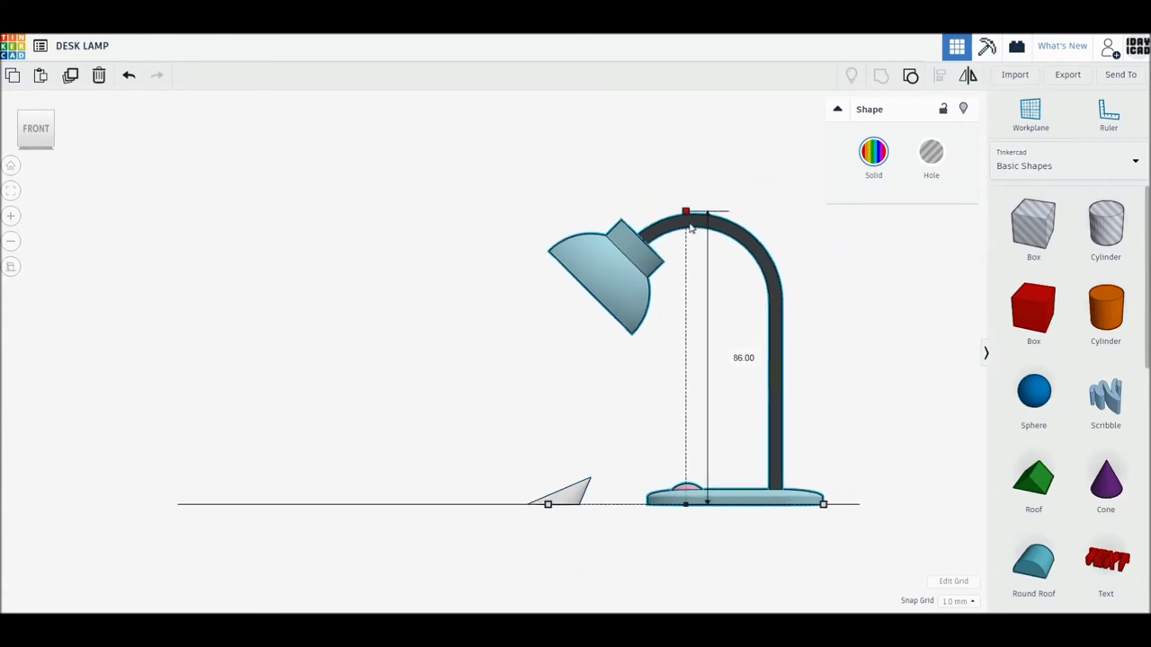
left_click_drag(691, 224, 691, 269)
Enlarge the cut cone proportionally and move it so its tip meets the shade.
left_click(576, 491)
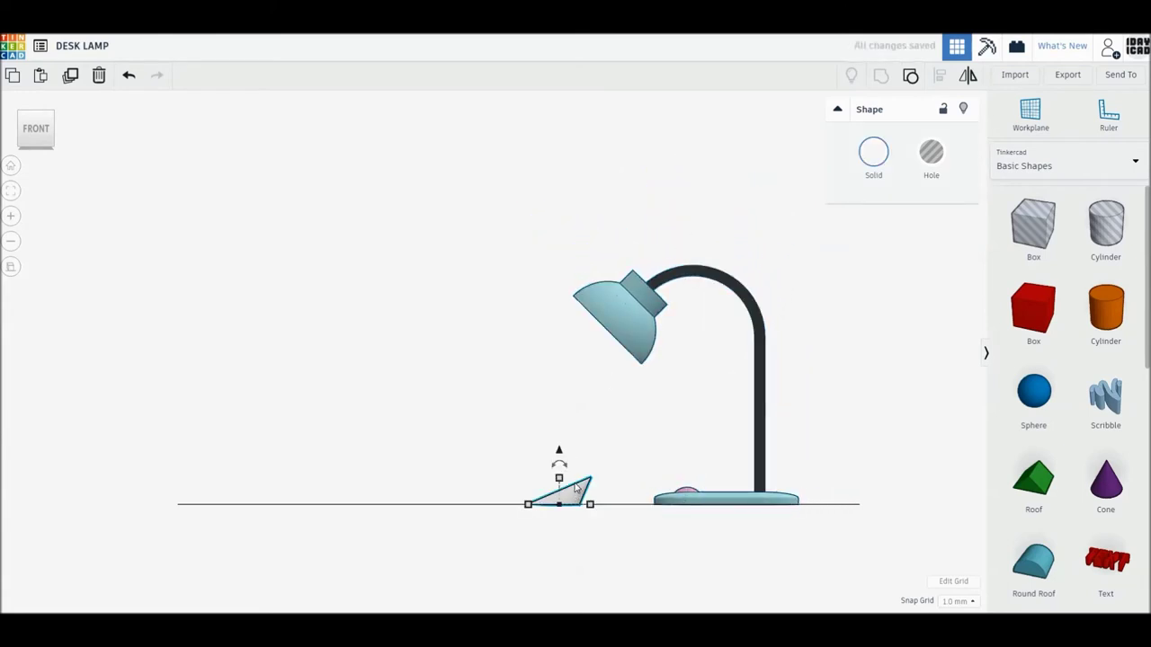
left_click_drag(560, 479, 554, 336, "shift")
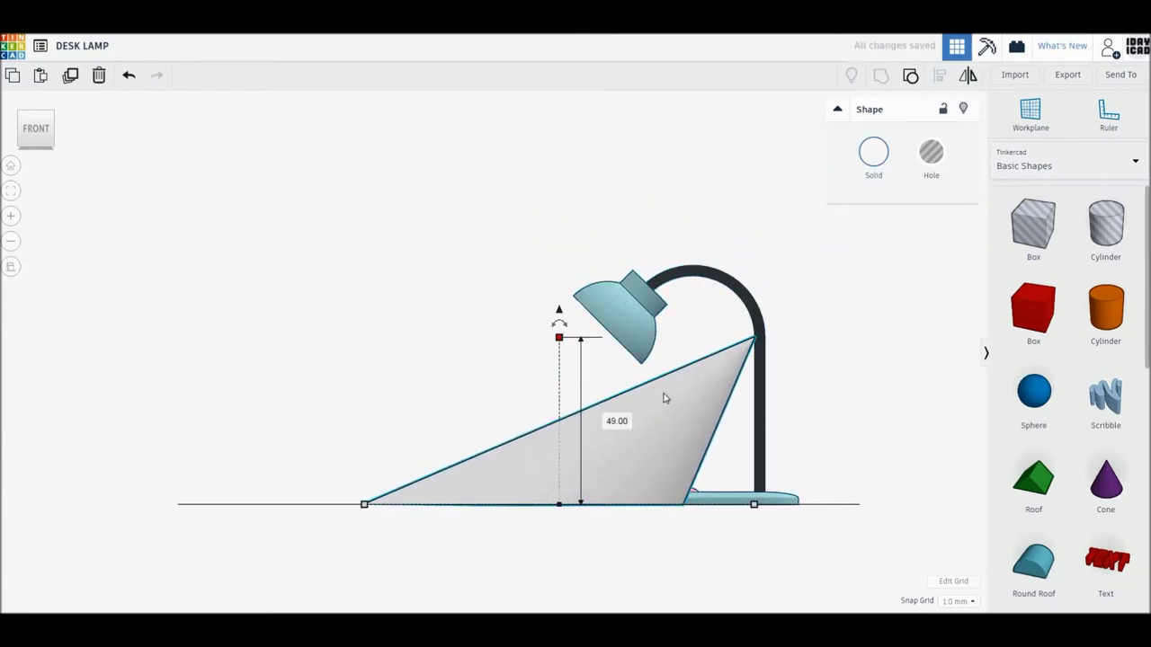
left_click_drag(582, 397, 565, 396)
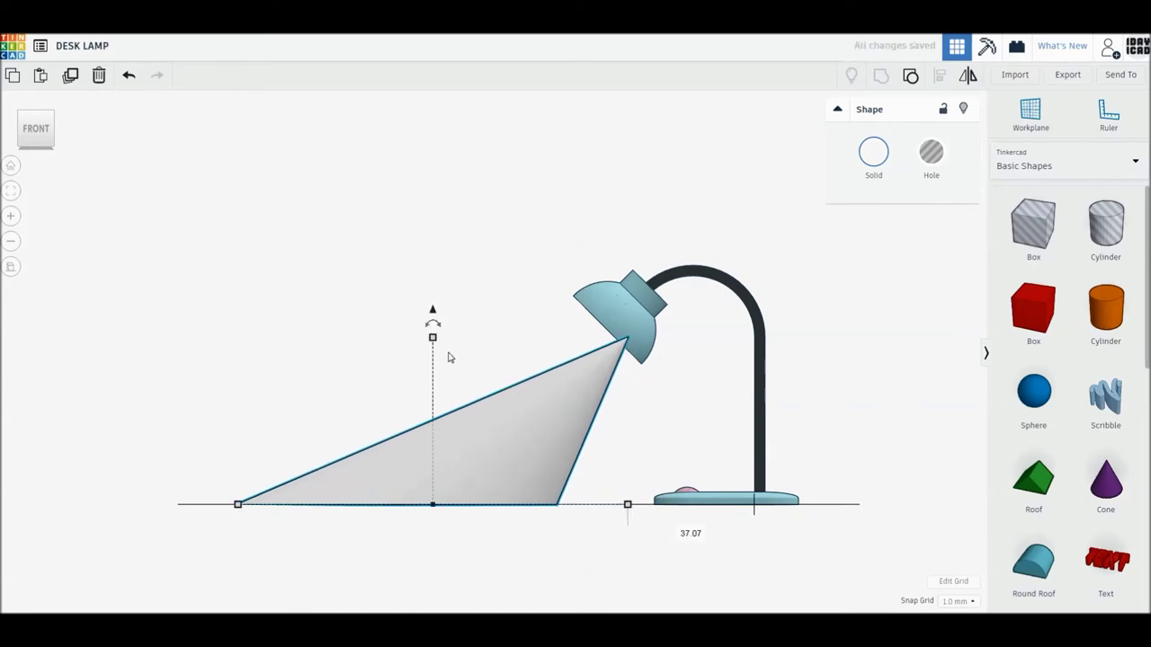
left_click(668, 305)
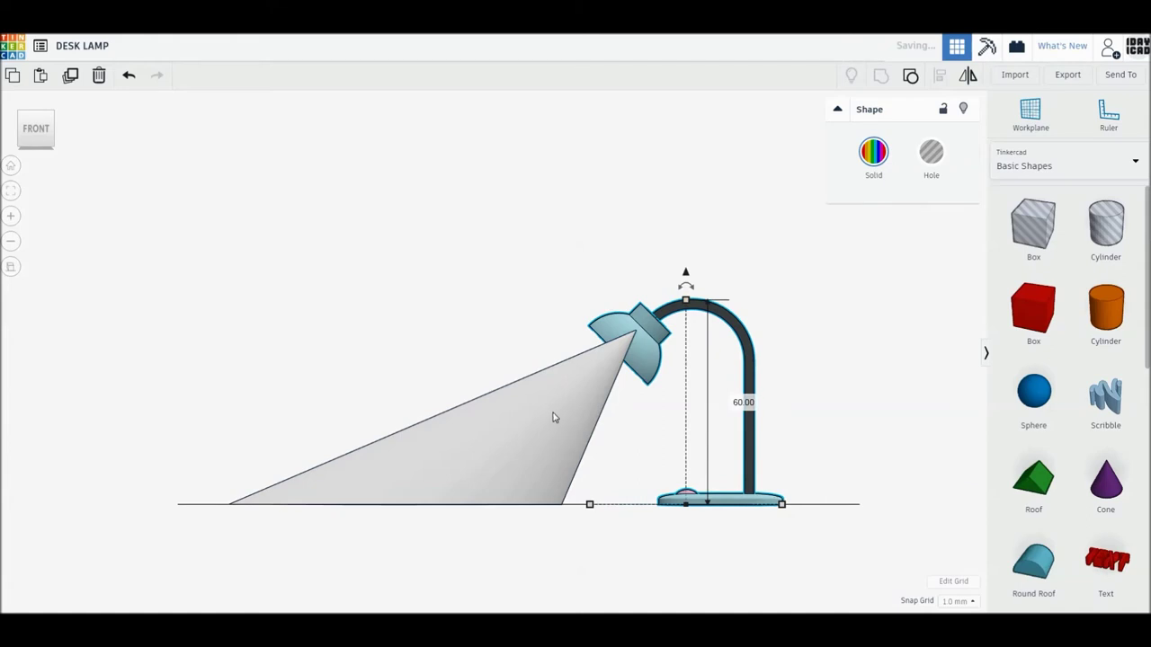
left_click_drag(553, 417, 562, 418)
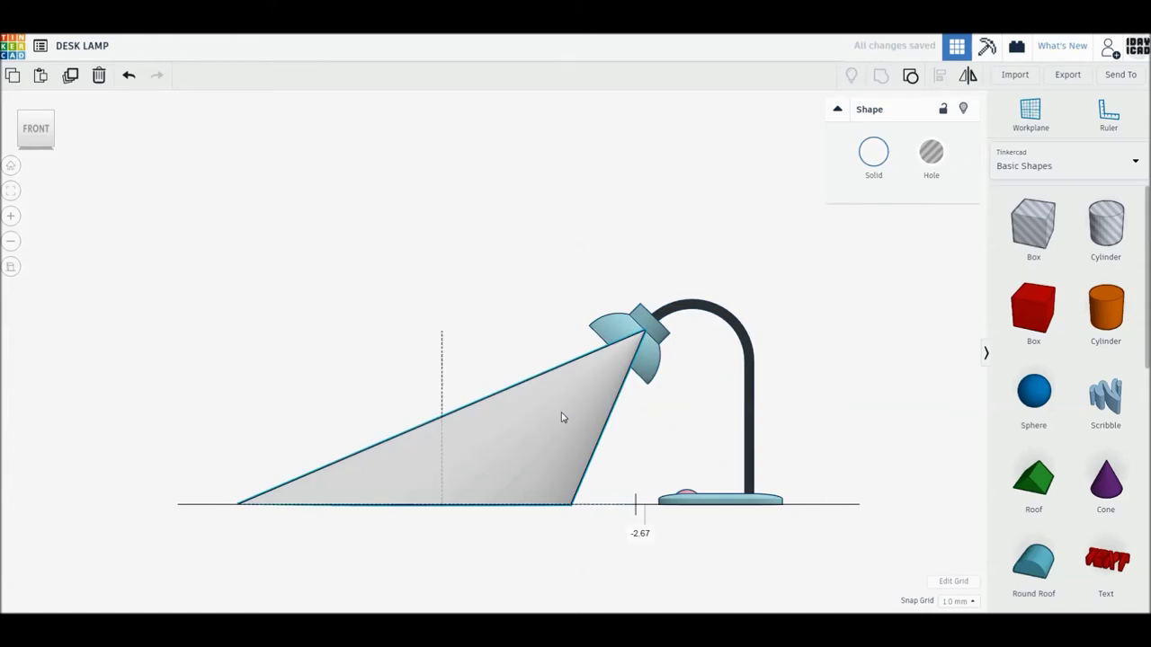
Make the beam transparent and select it together with the lamp for aligning.
left_click(888, 153)
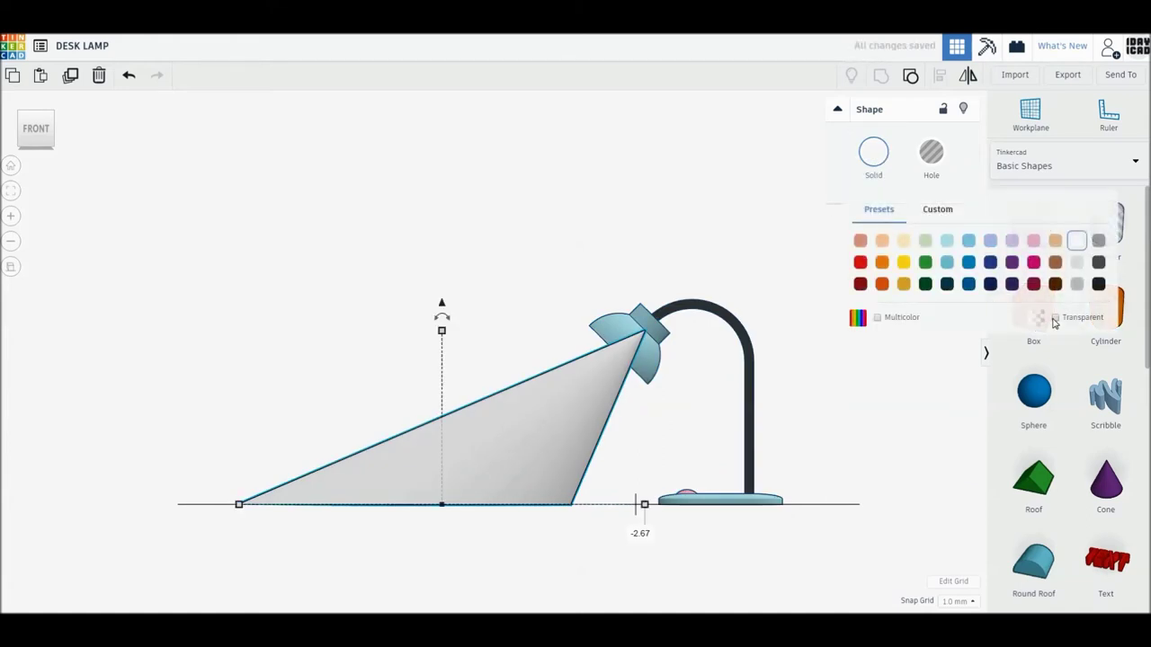
left_click(1050, 324)
left_click(839, 414)
right_click_drag(839, 414, 827, 440)
left_click_drag(822, 492, 393, 229)
left_click(939, 76)
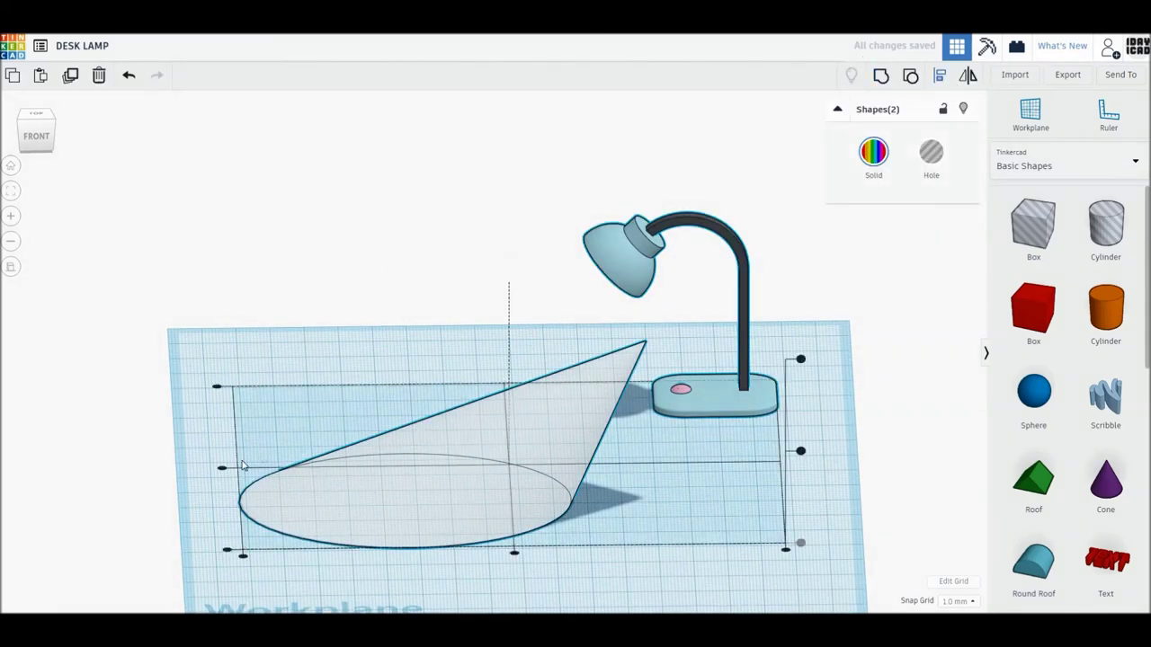
Align the transparent beam with the lamp and return to the home view.
left_click(221, 468)
left_click(214, 300)
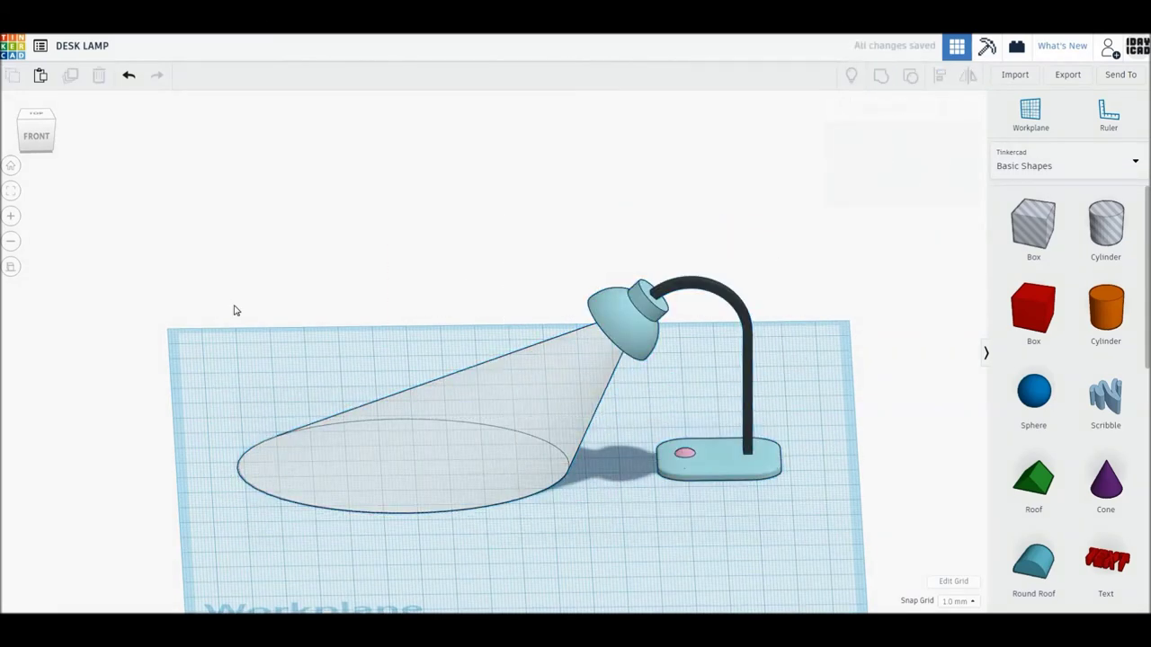
left_click(11, 167)
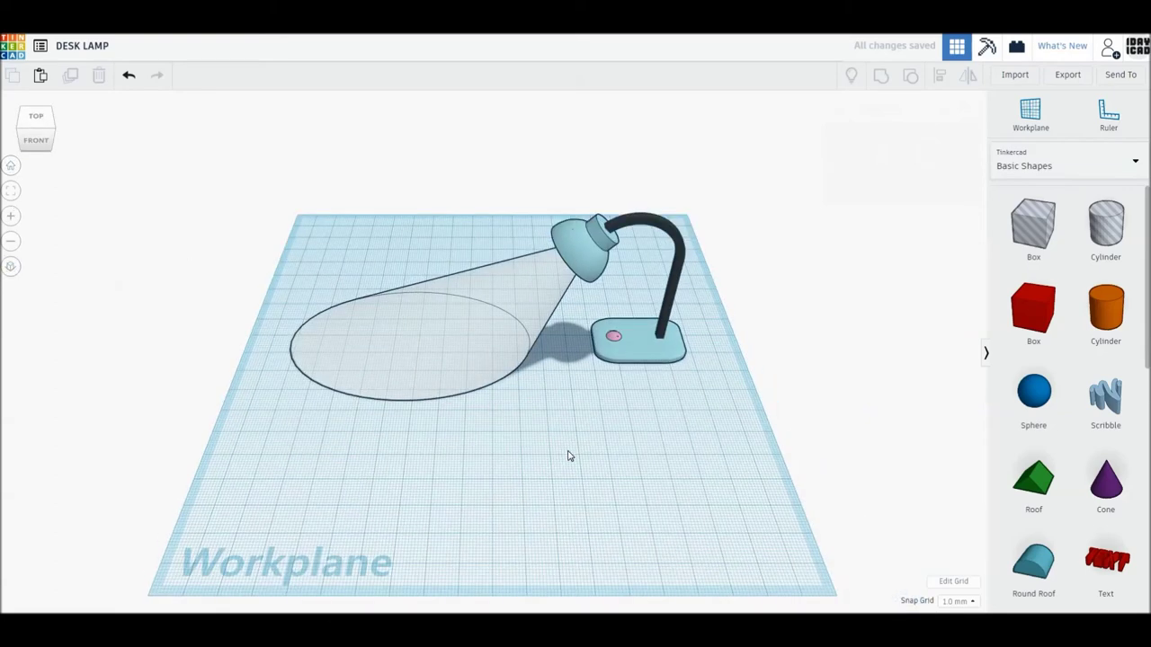
scroll(690, 475, "down", 2)
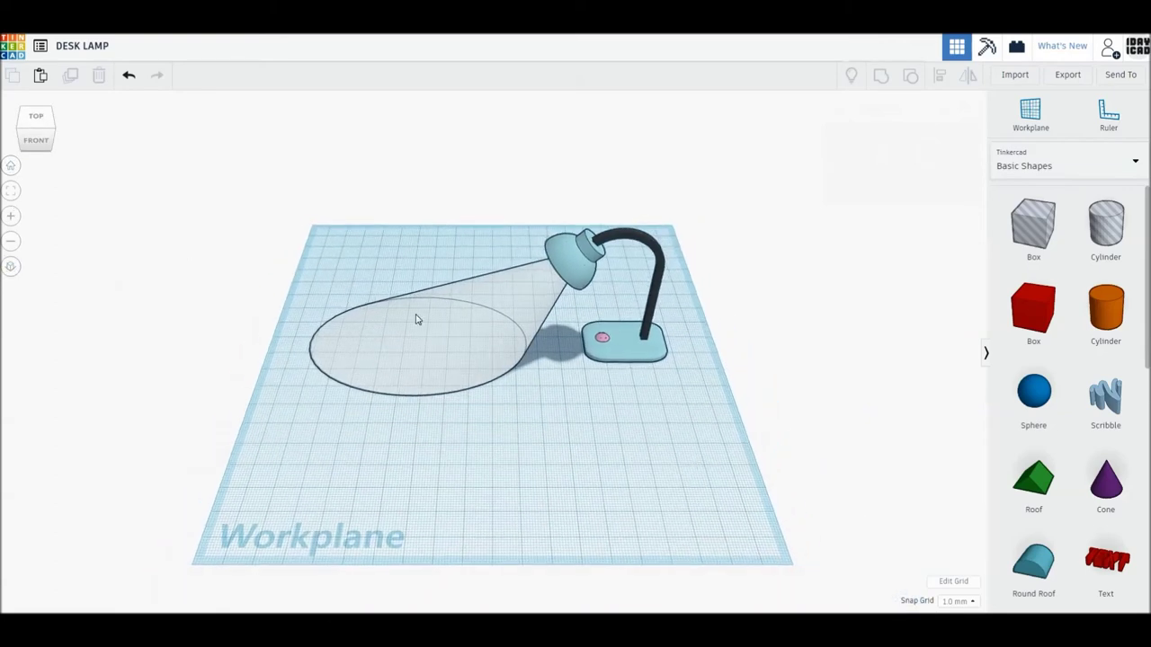
scroll(542, 482, "up", 2)
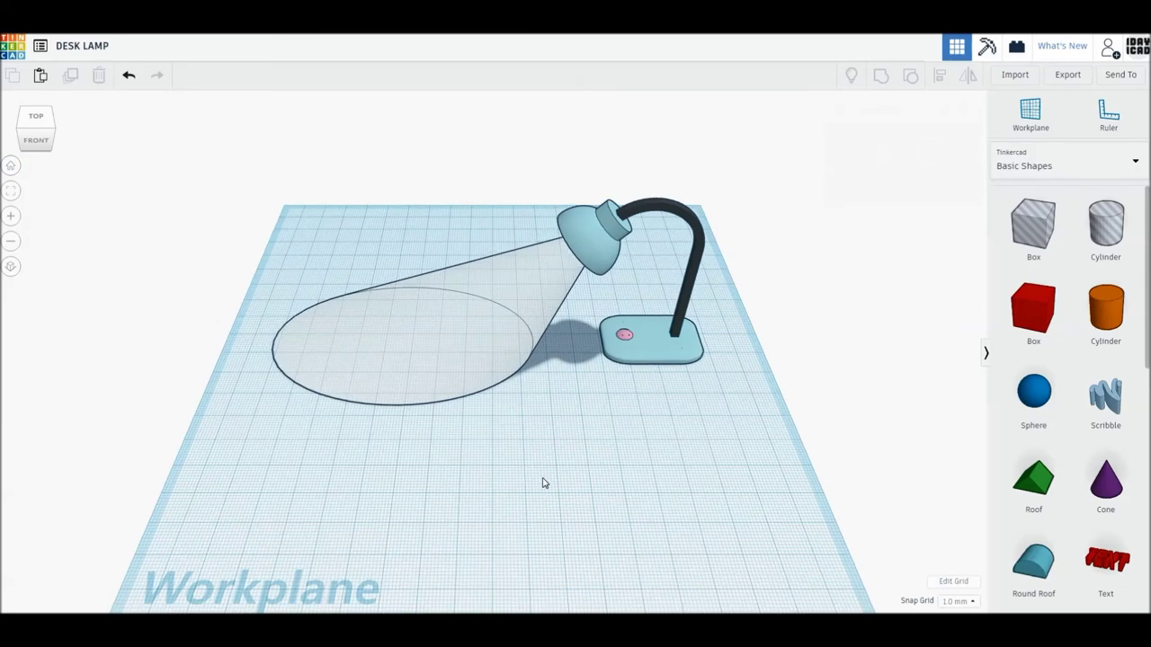
Rotate the lamp and beam together, then shift both toward the front.
key("ctrl+a")
left_click_drag(484, 428, 540, 504)
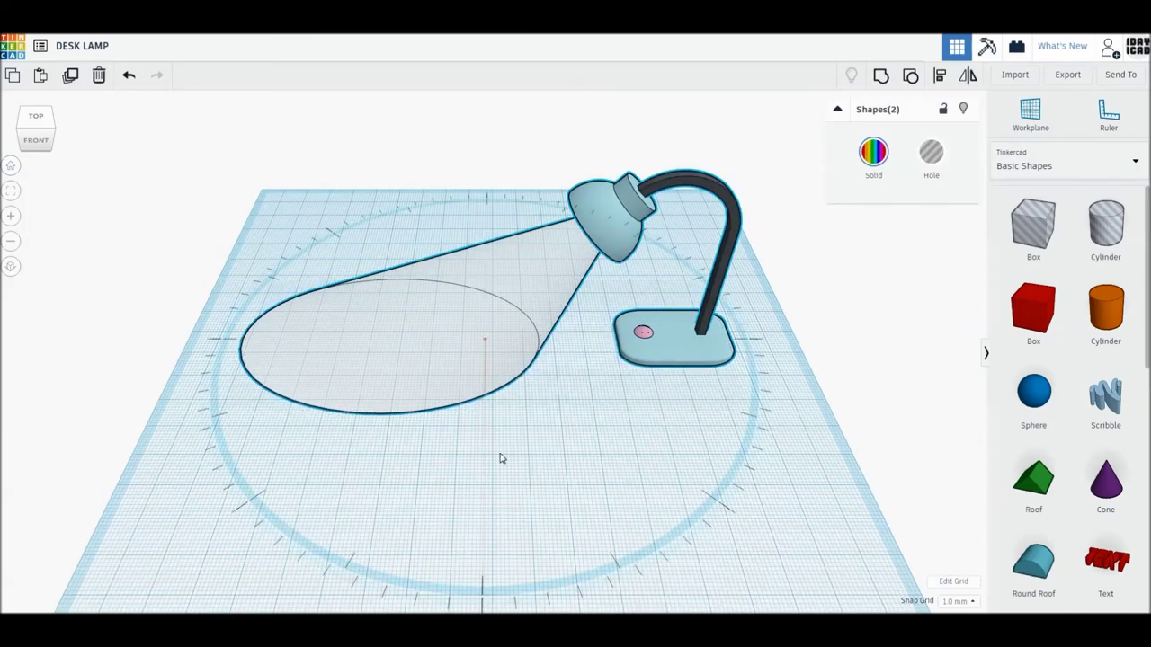
left_click_drag(585, 600, 730, 586)
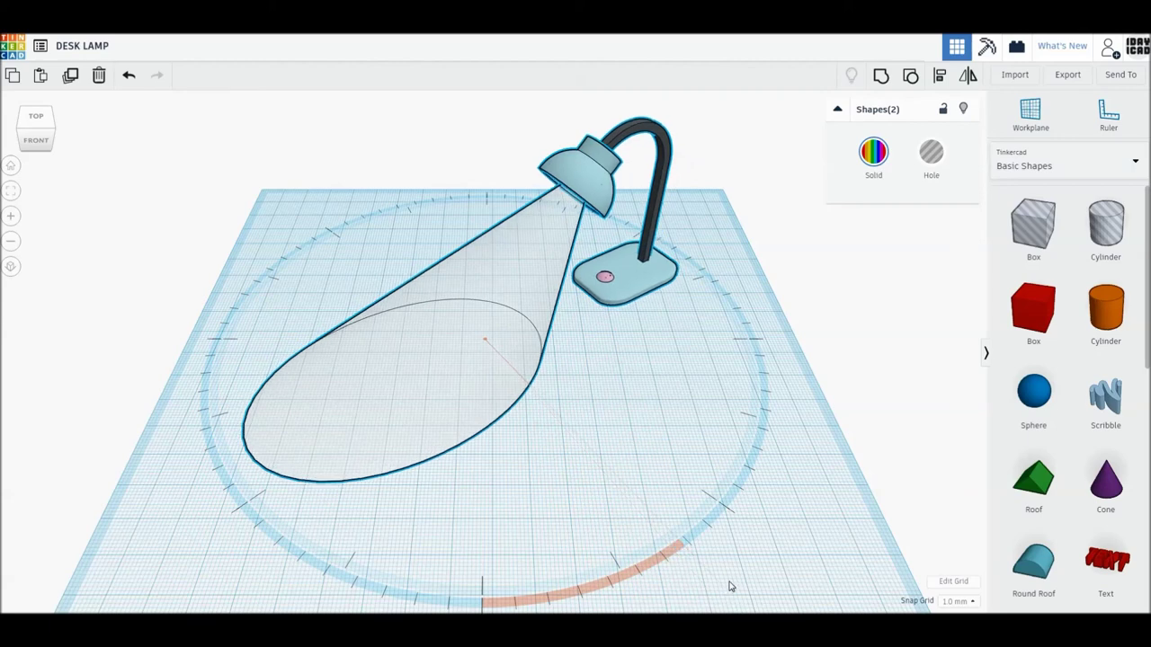
left_click(629, 314)
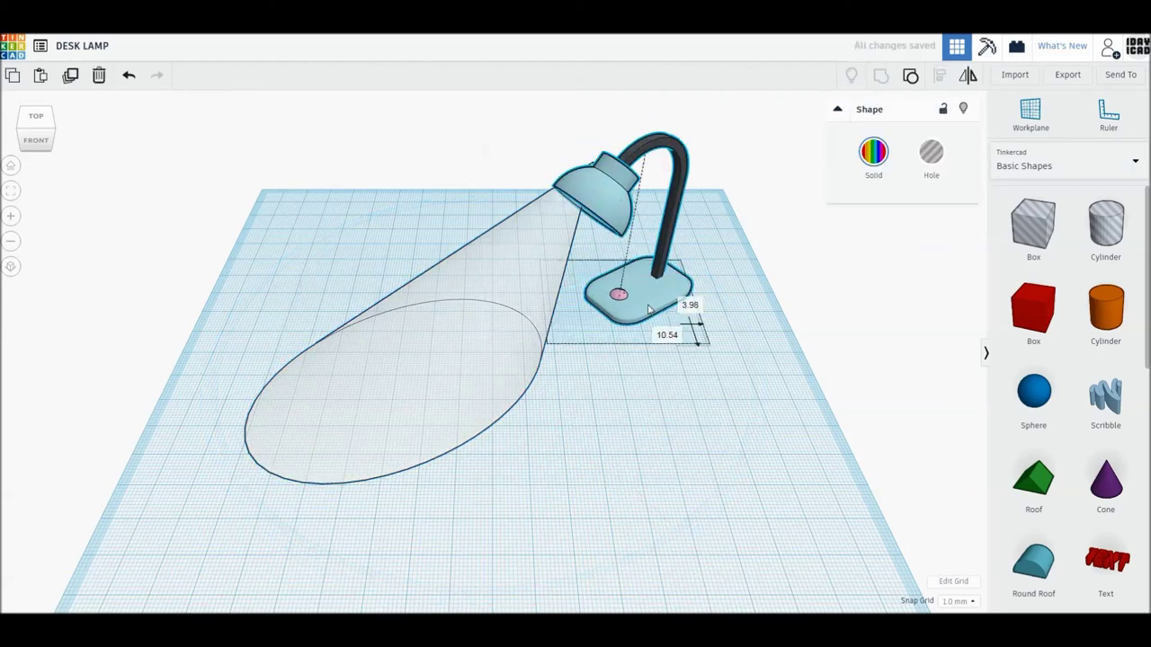
left_click(567, 288, "shift")
left_click_drag(628, 285, 655, 316)
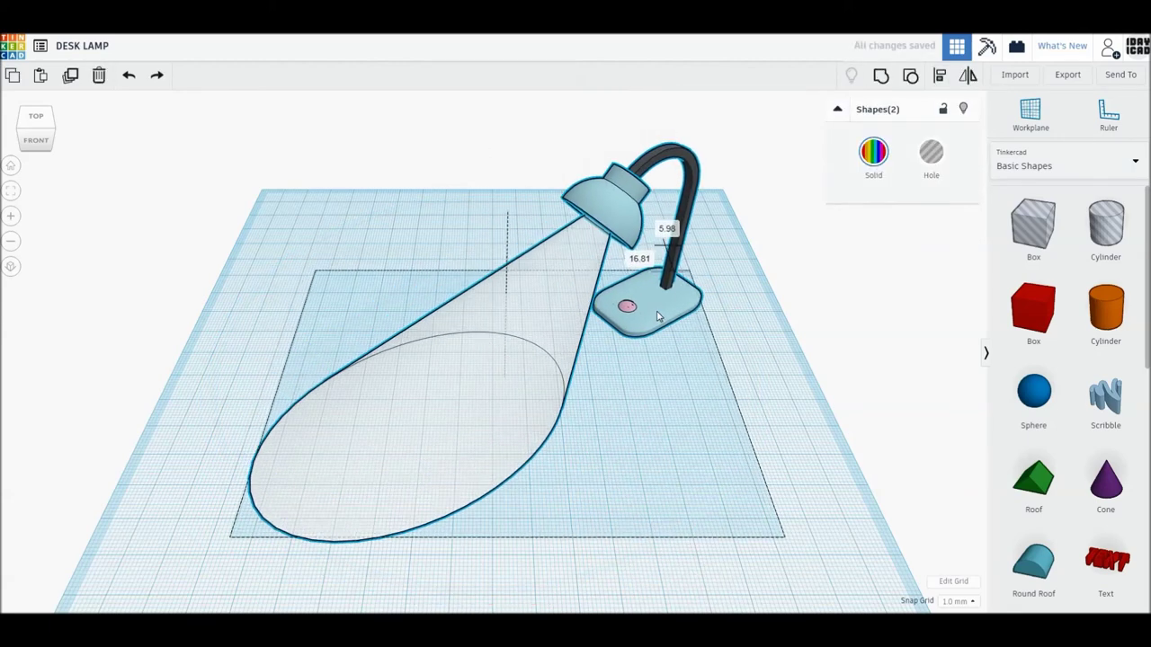
left_click(565, 500)
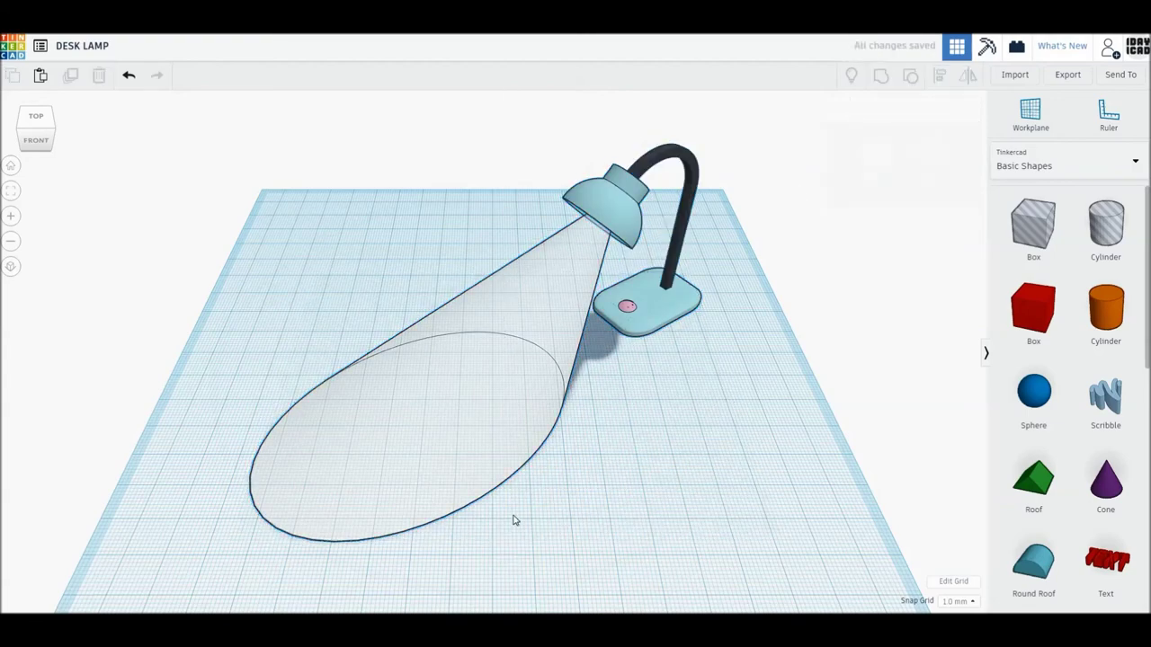
scroll(514, 519, "up", 2)
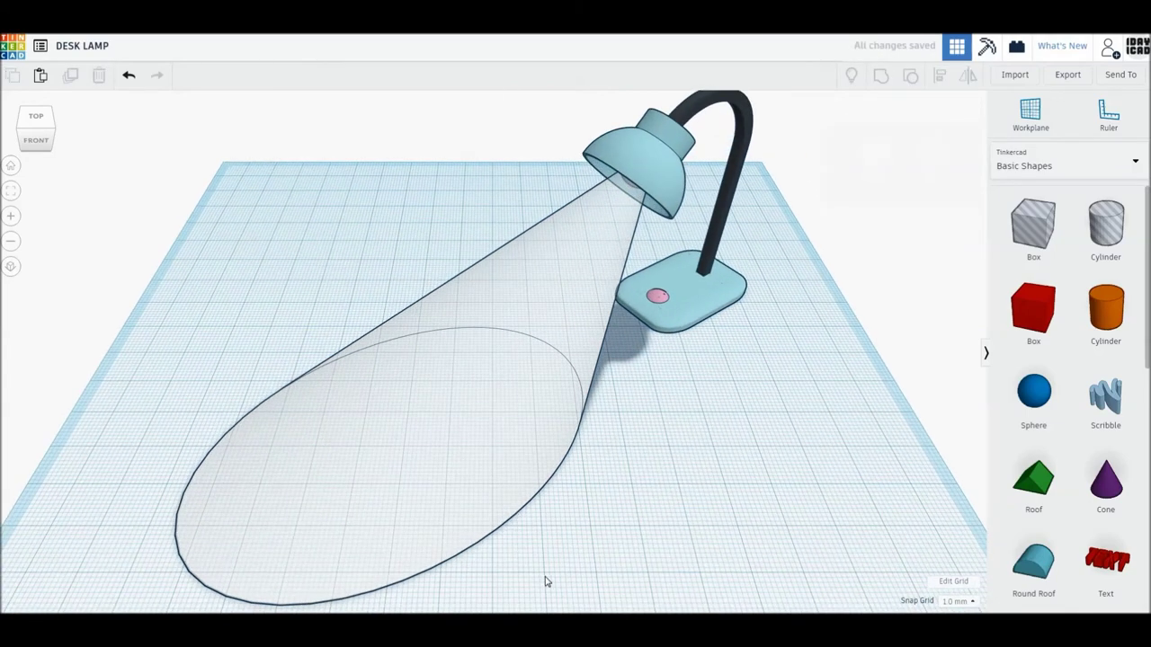
Orbit to inspect the lamp, then nudge the light cone and undo it.
right_click_drag(492, 583, 493, 537)
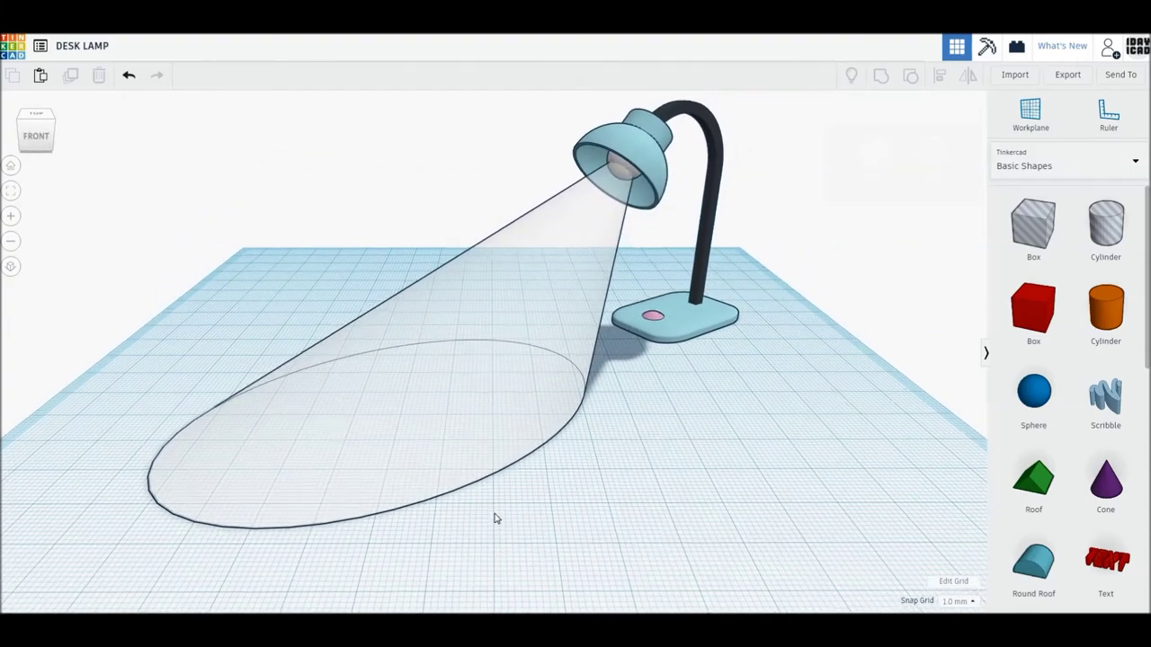
right_click_drag(494, 537, 493, 555)
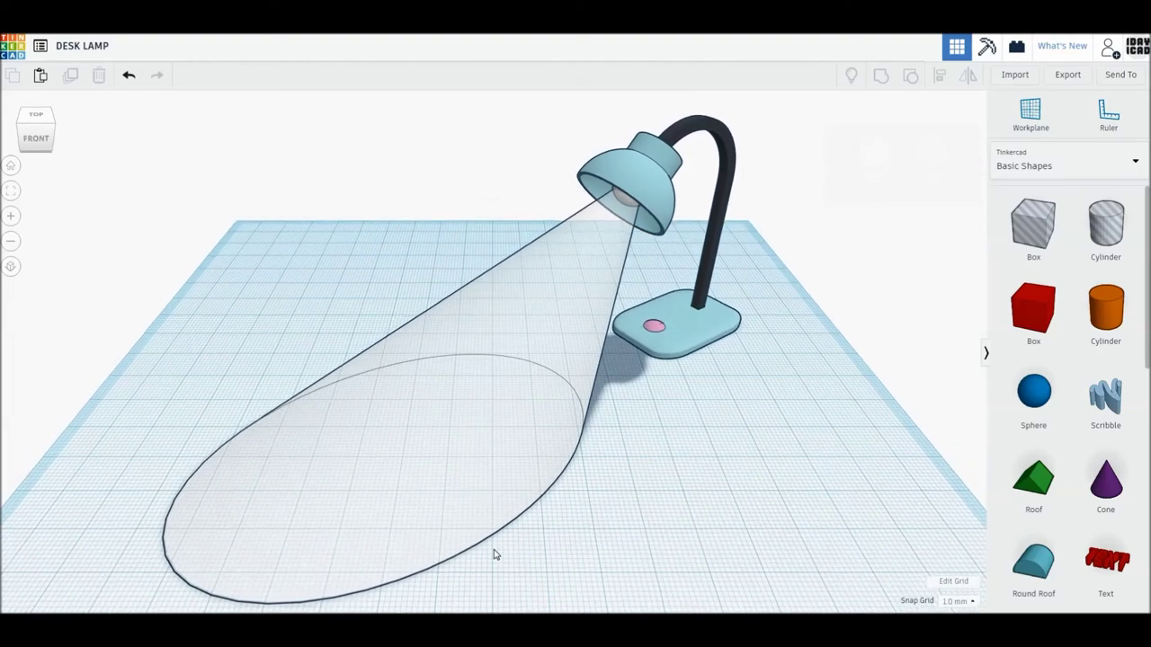
right_click_drag(493, 555, 494, 551)
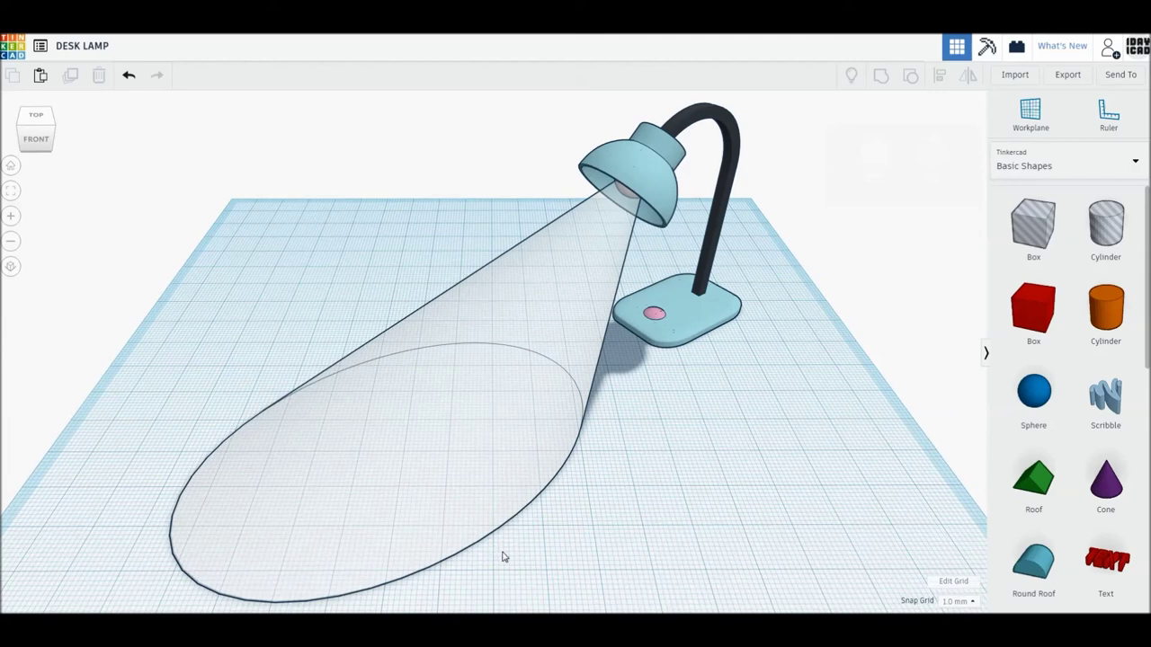
left_click(469, 511)
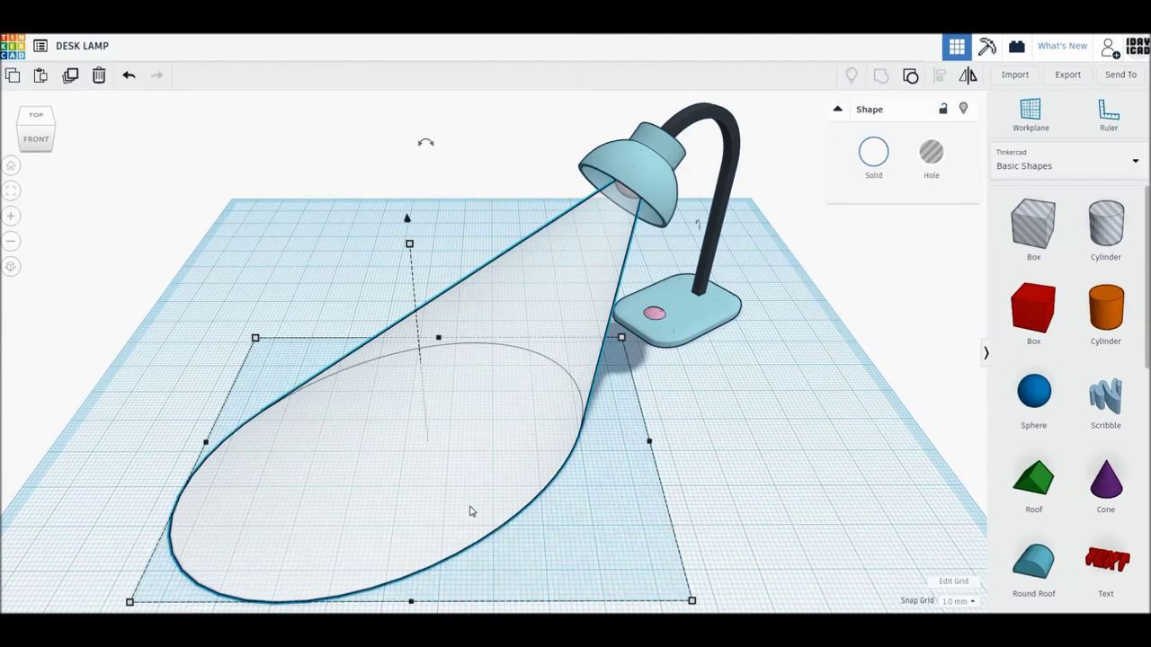
key("Up")
key("ctrl+z")
key("ctrl+z")
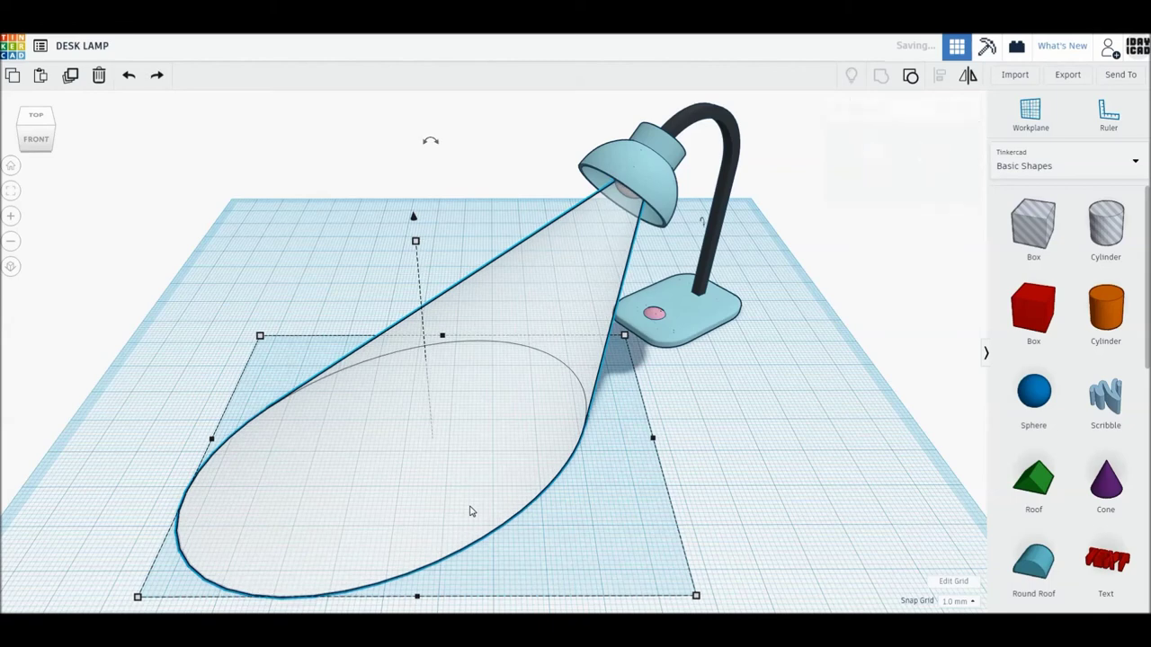
key("ctrl+z")
left_click(697, 451)
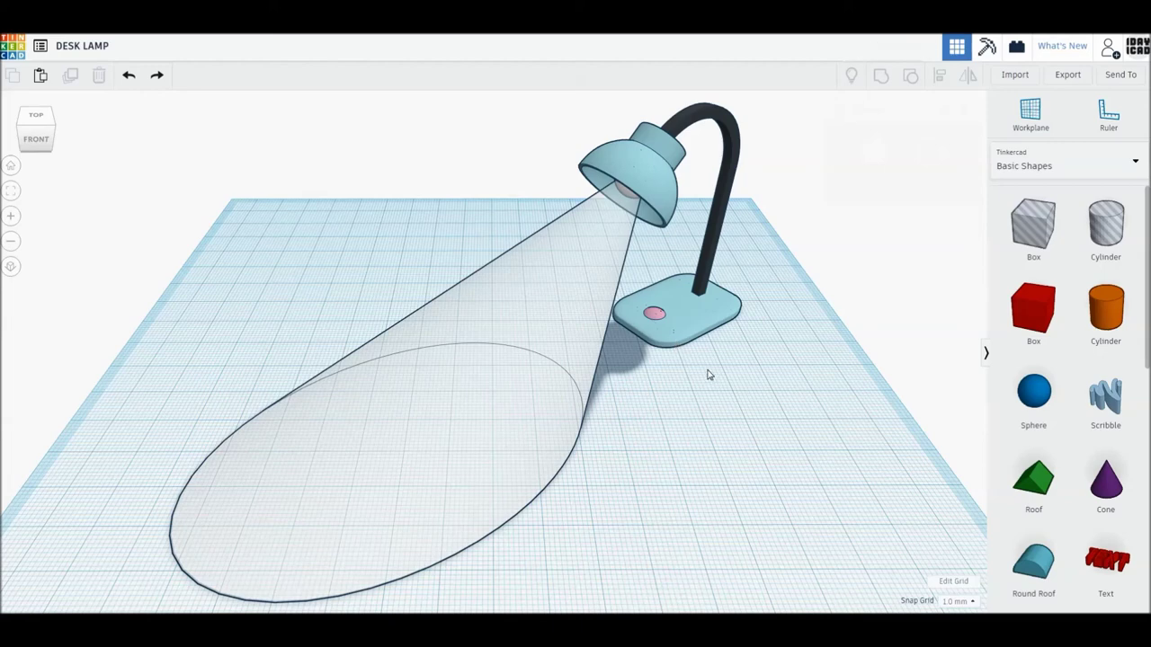
Nudge the lamp toward the front-left, then undo back to the earlier arrangement.
left_click(692, 331)
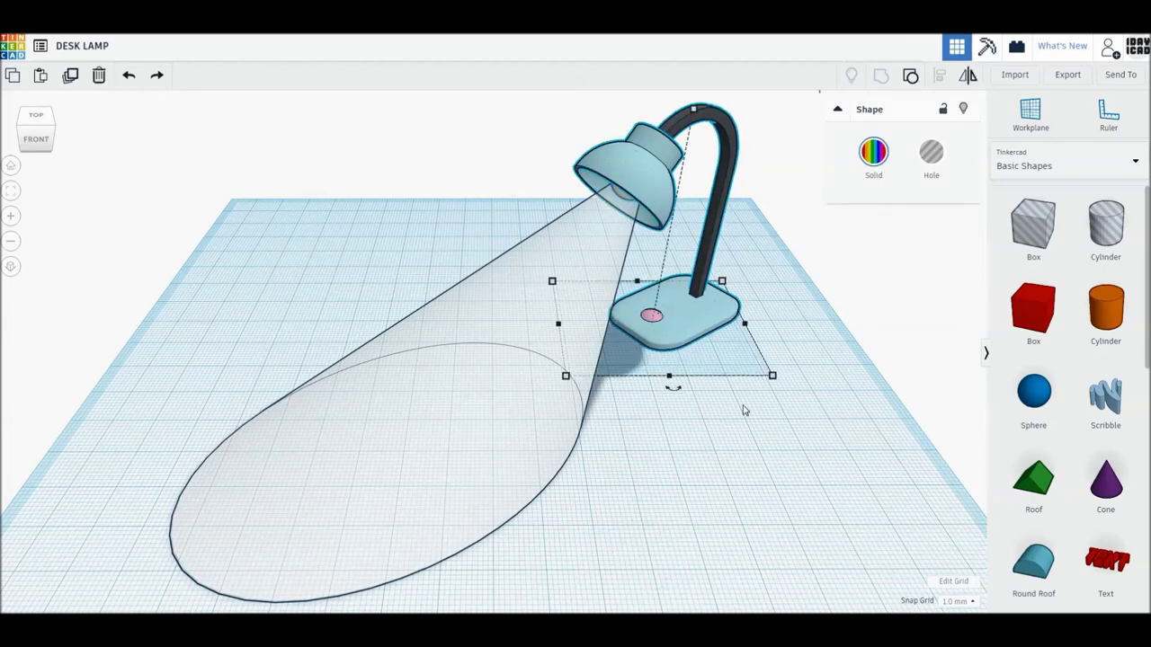
key("Down")
key("Down")
key("Down")
key("Down")
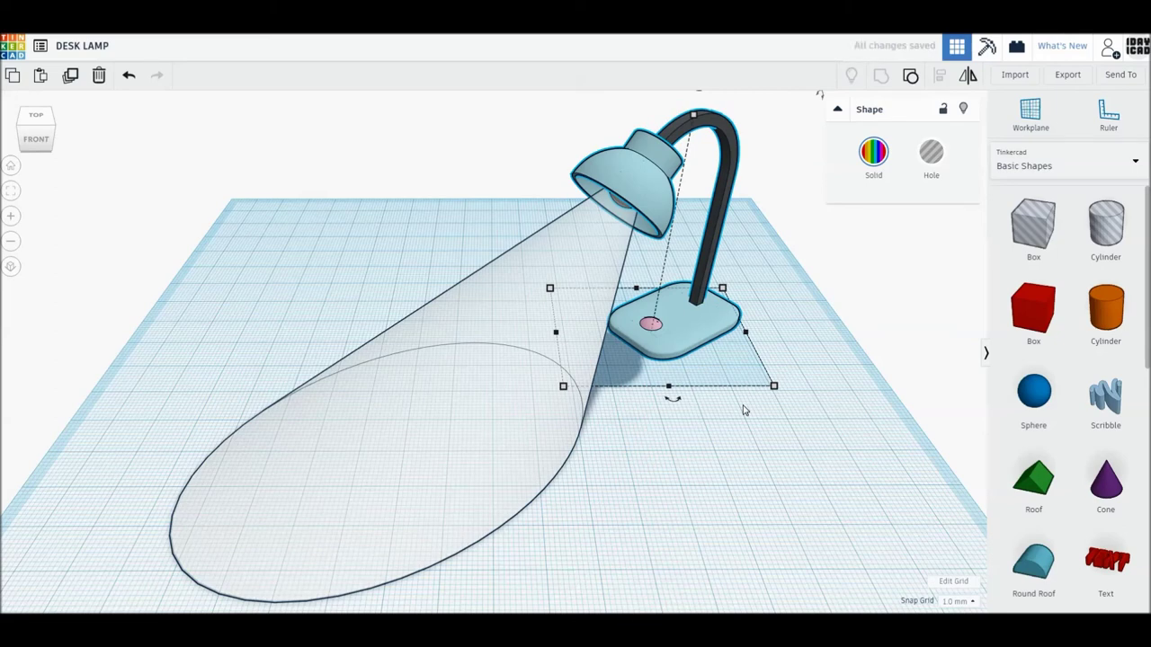
key("ctrl+a")
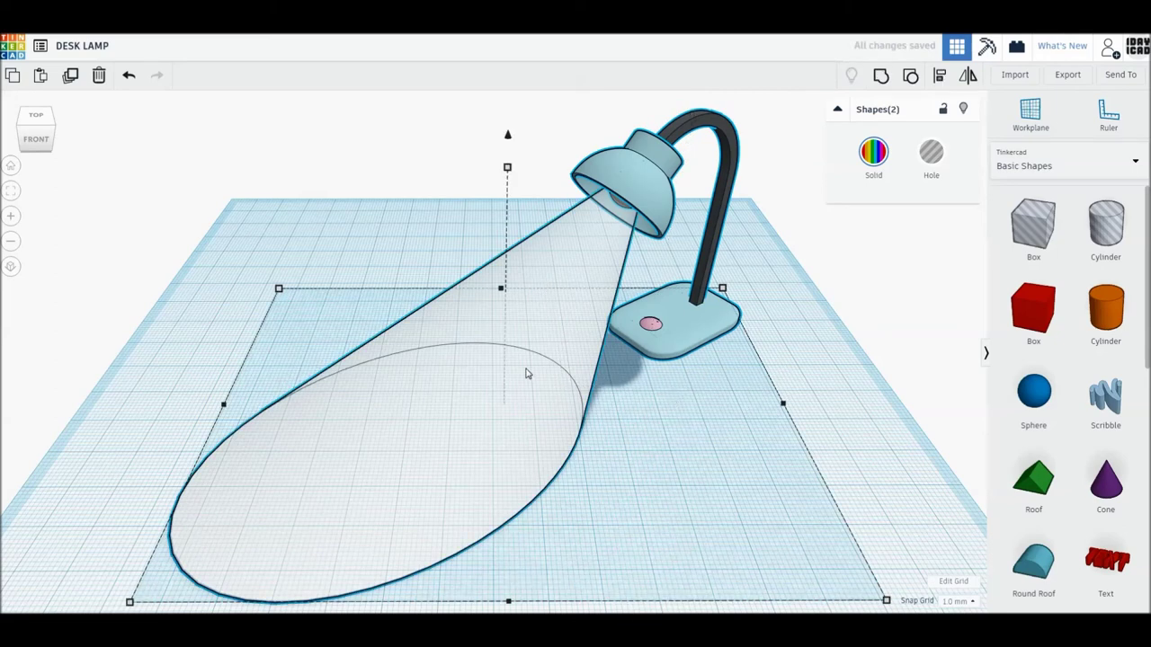
key("ctrl+z")
key("ctrl+z")
key("ctrl+z")
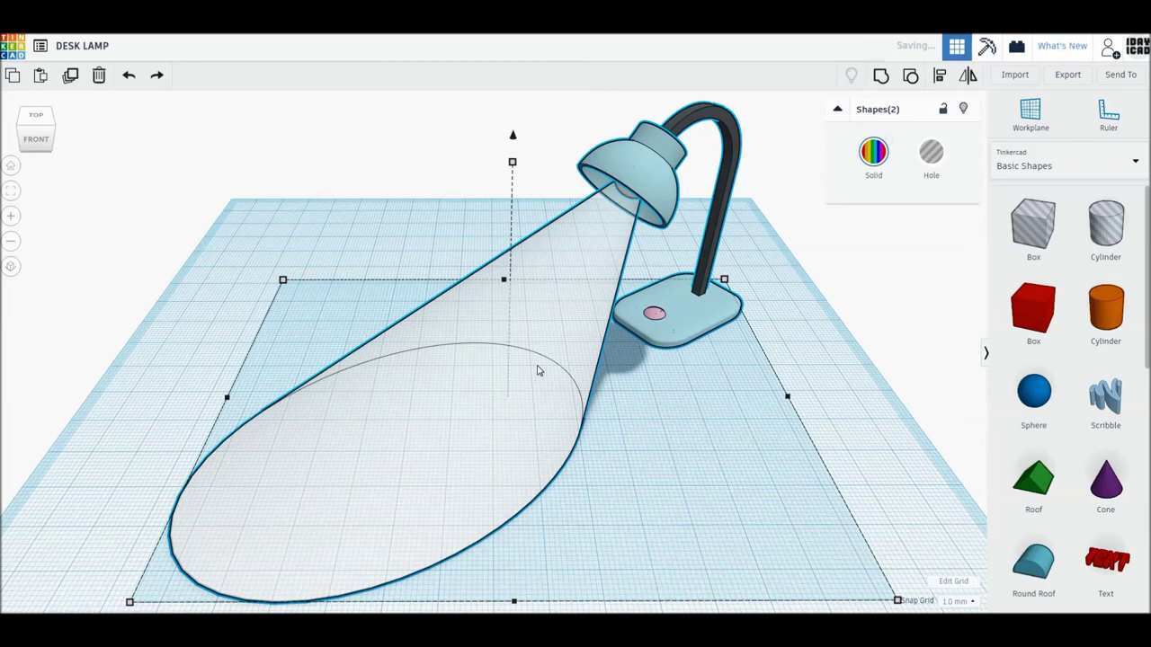
key("ctrl+z")
right_click_drag(557, 405, 480, 352)
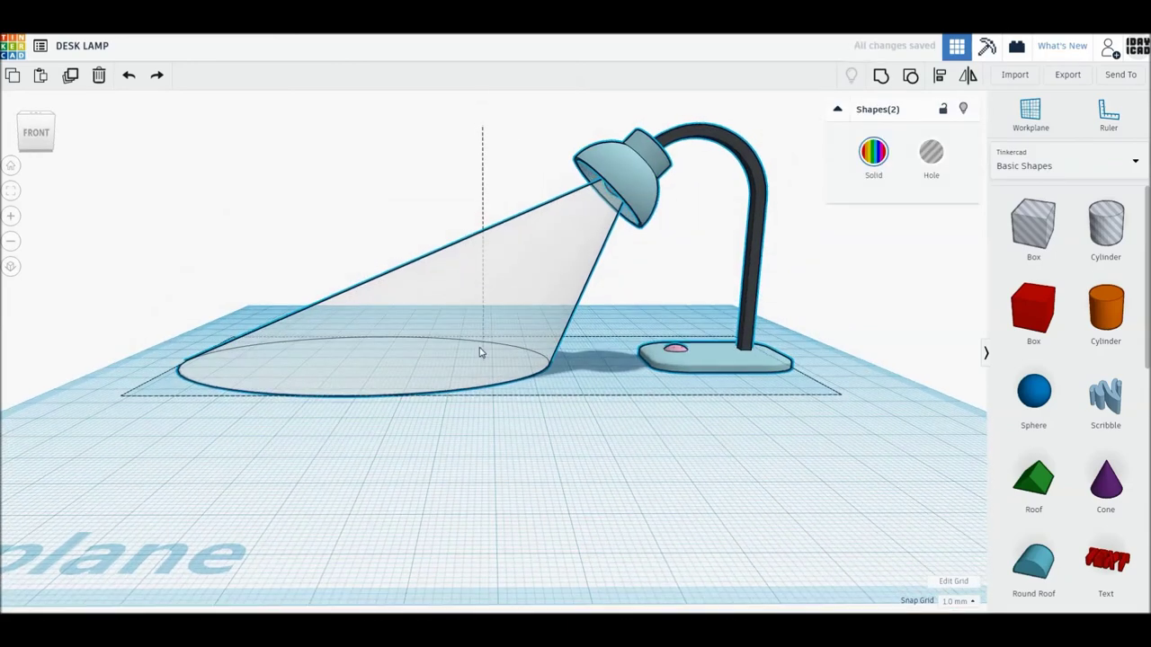
From the front view, raise the light cone's height to 55.00.
left_click(40, 141)
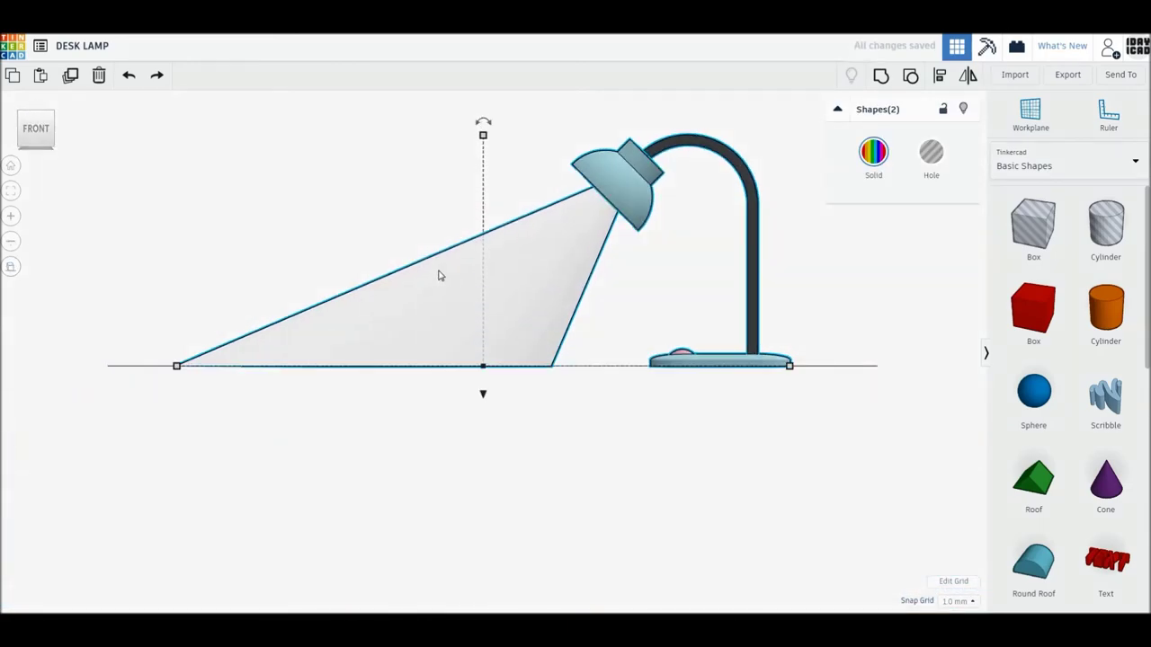
left_click(649, 297)
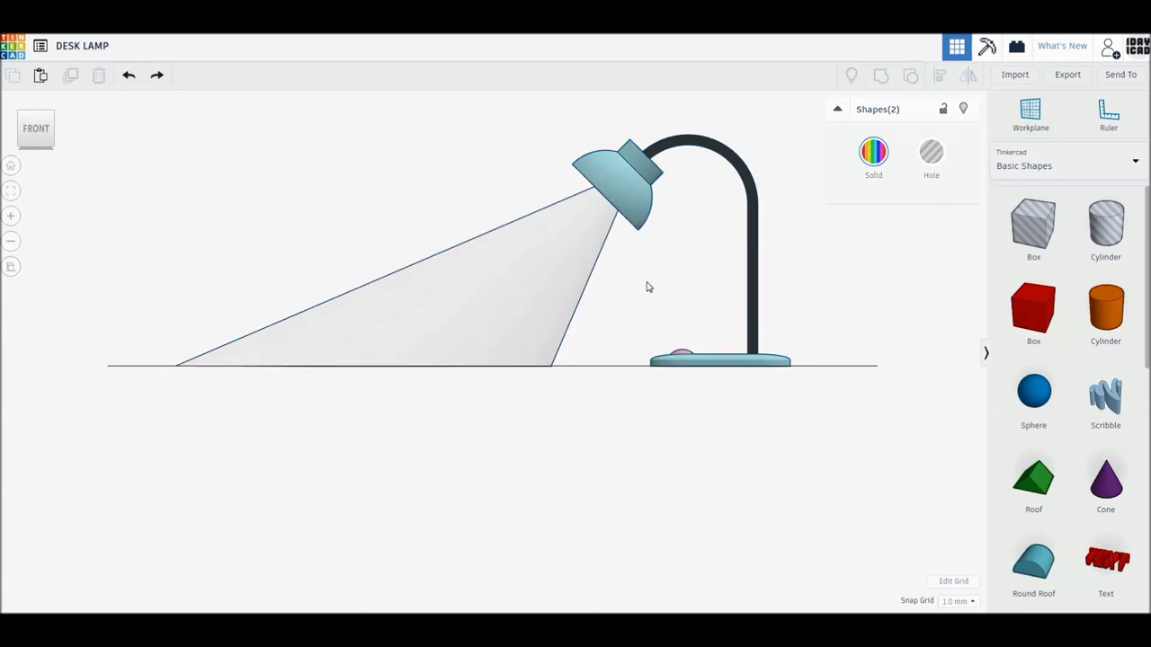
left_click(576, 247)
left_click_drag(405, 168, 406, 158)
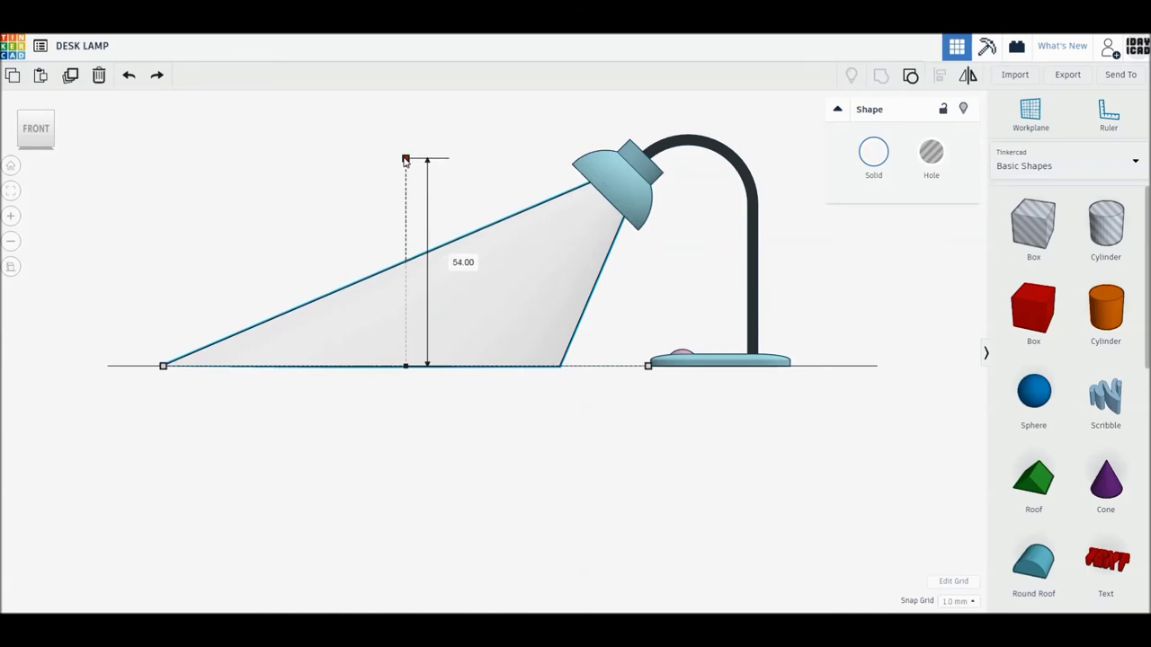
right_click_drag(464, 261, 466, 286)
Recheck the cone from the front view, then select both lamp and cone.
key("ctrl+a")
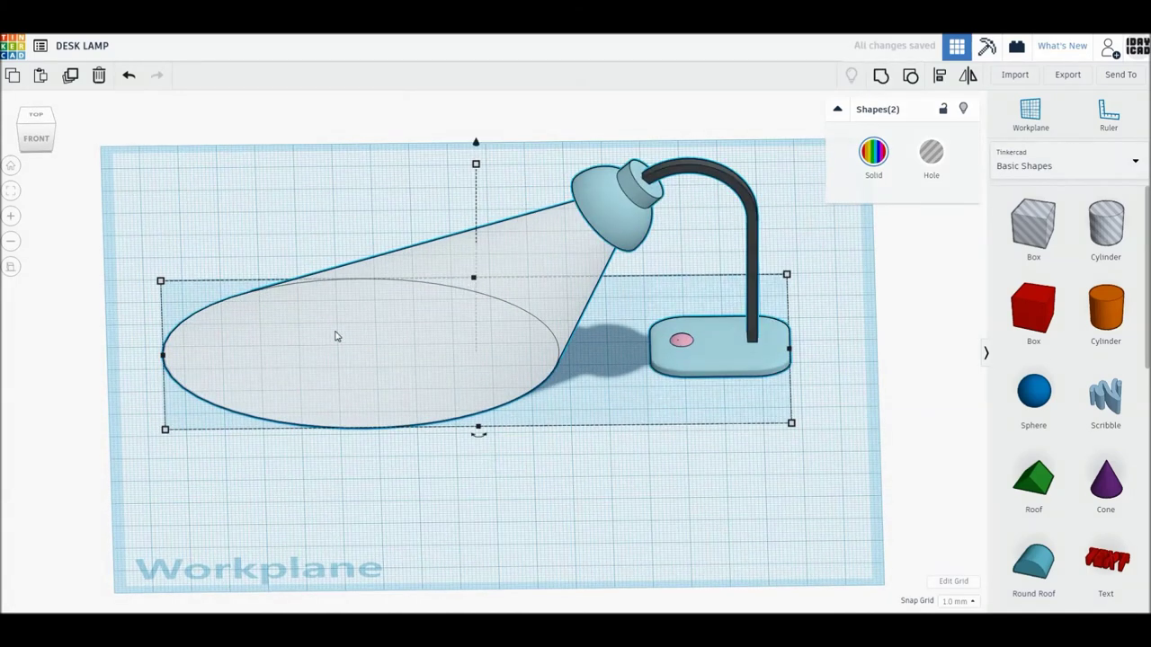
left_click(150, 359)
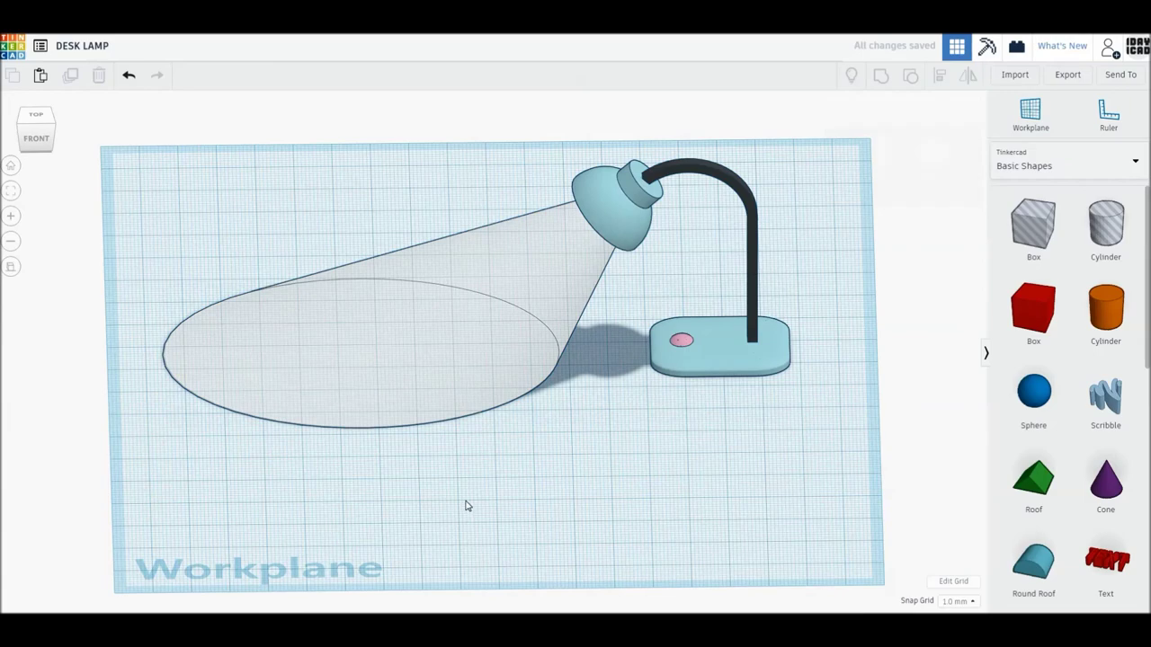
left_click(38, 151)
left_click(430, 321)
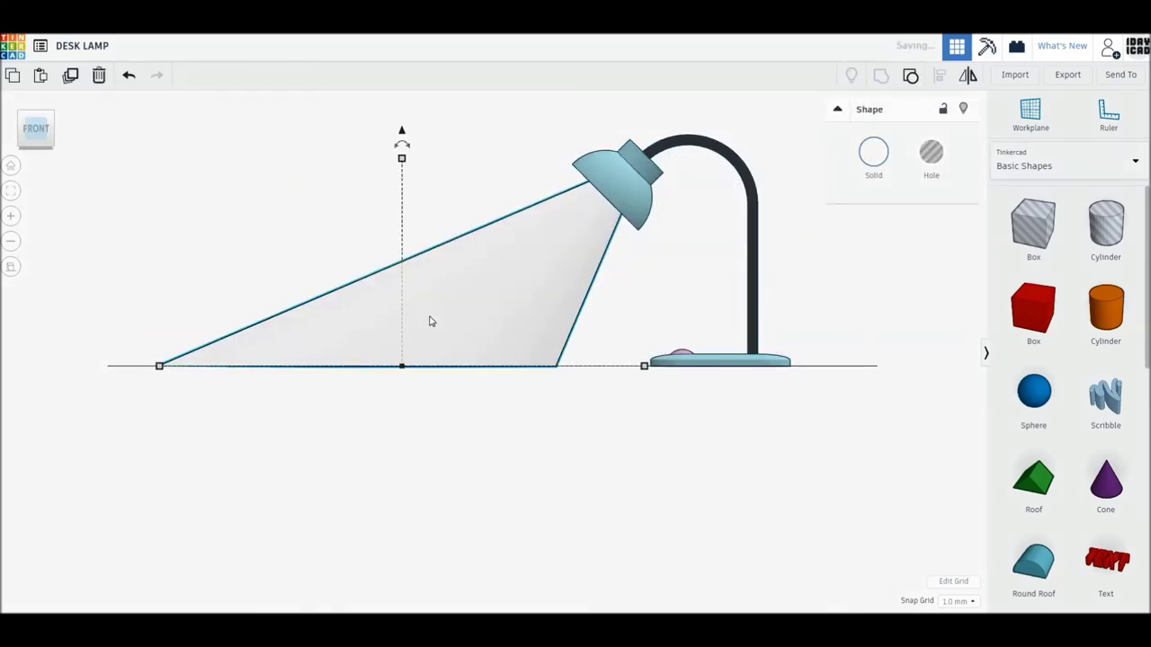
right_click_drag(430, 326, 444, 390)
key("ctrl+a")
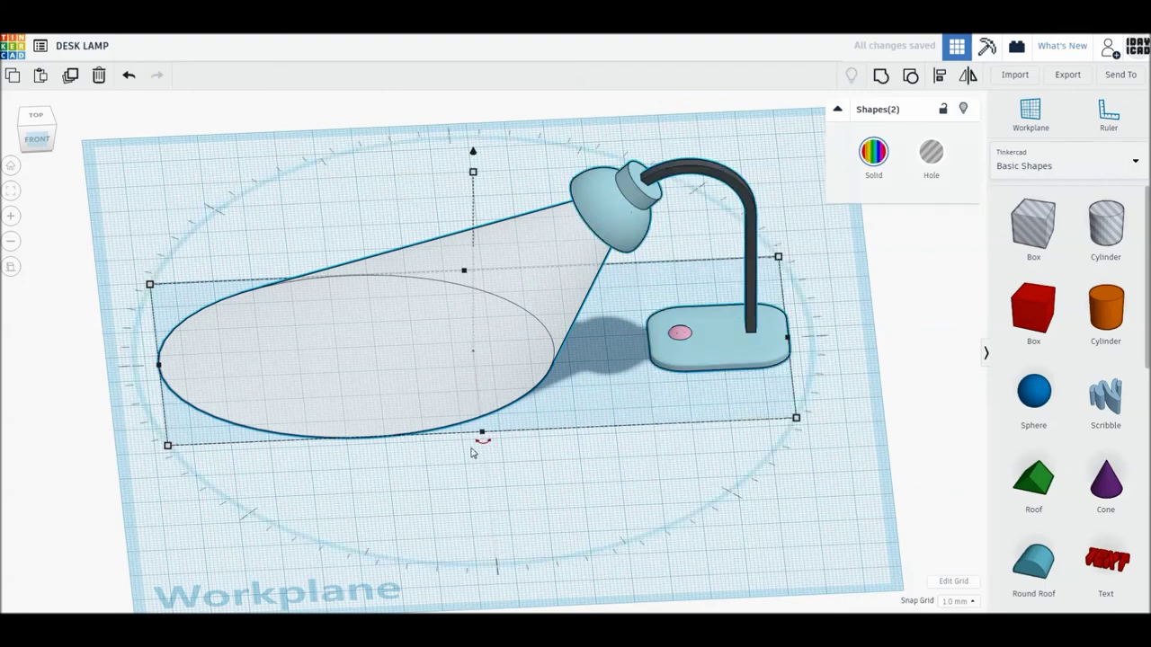
Rotate the lamp and cone together around the vertical axis toward the front-left.
left_click(14, 189)
left_click(13, 266)
left_click(12, 167)
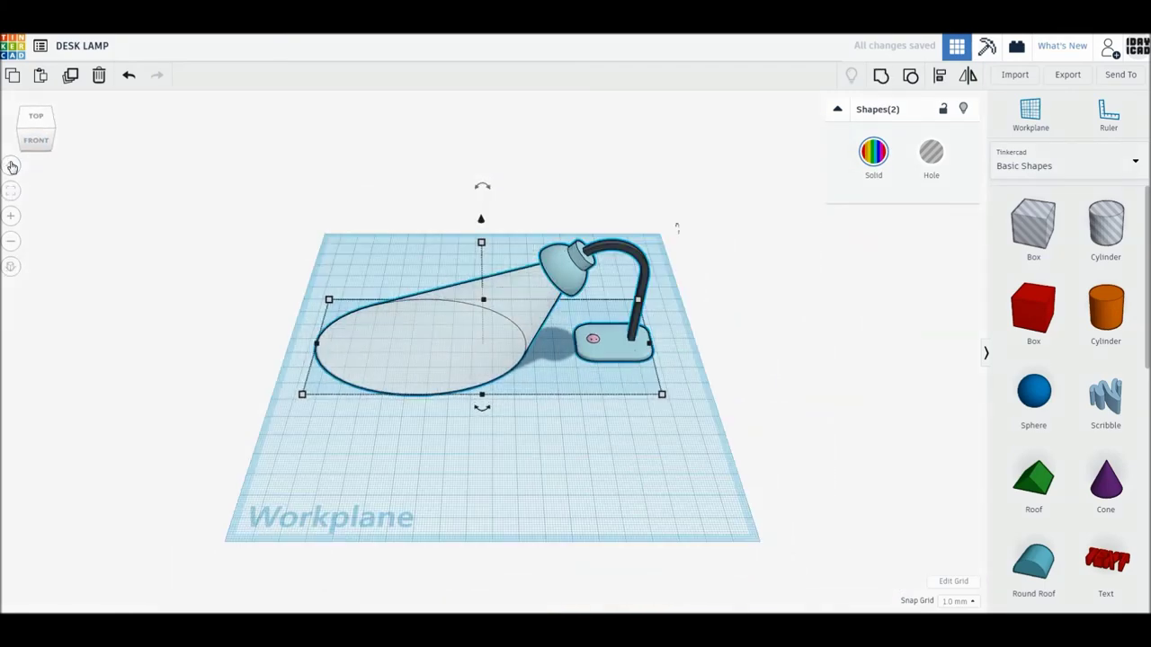
scroll(476, 423, "up", 3)
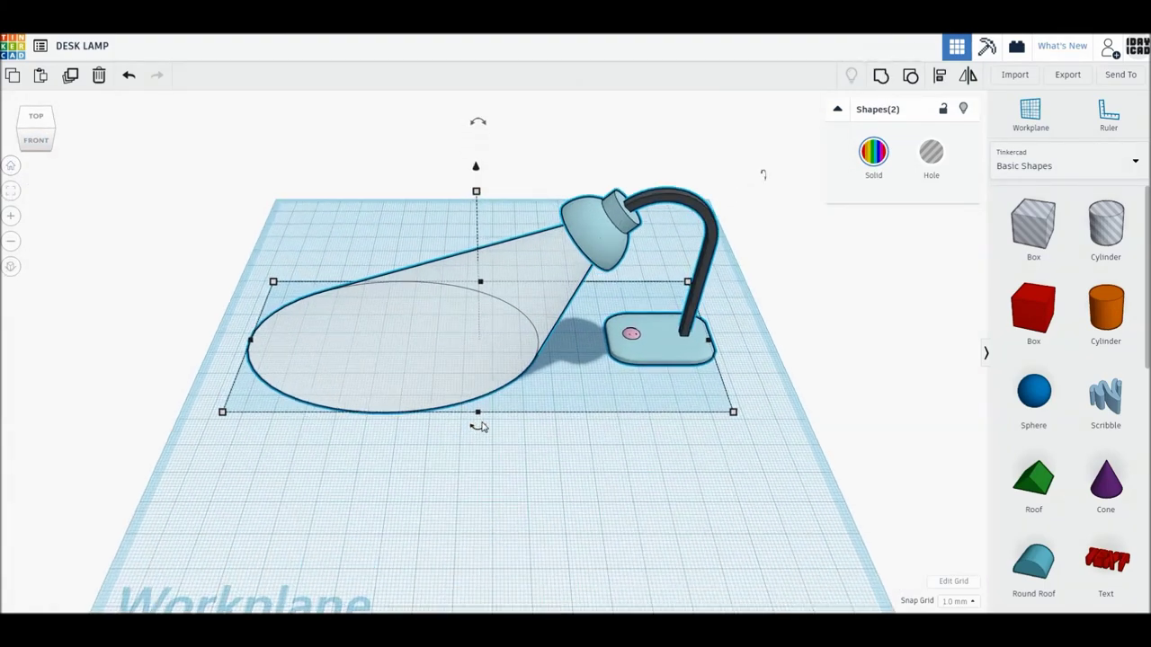
left_click_drag(481, 435, 493, 517)
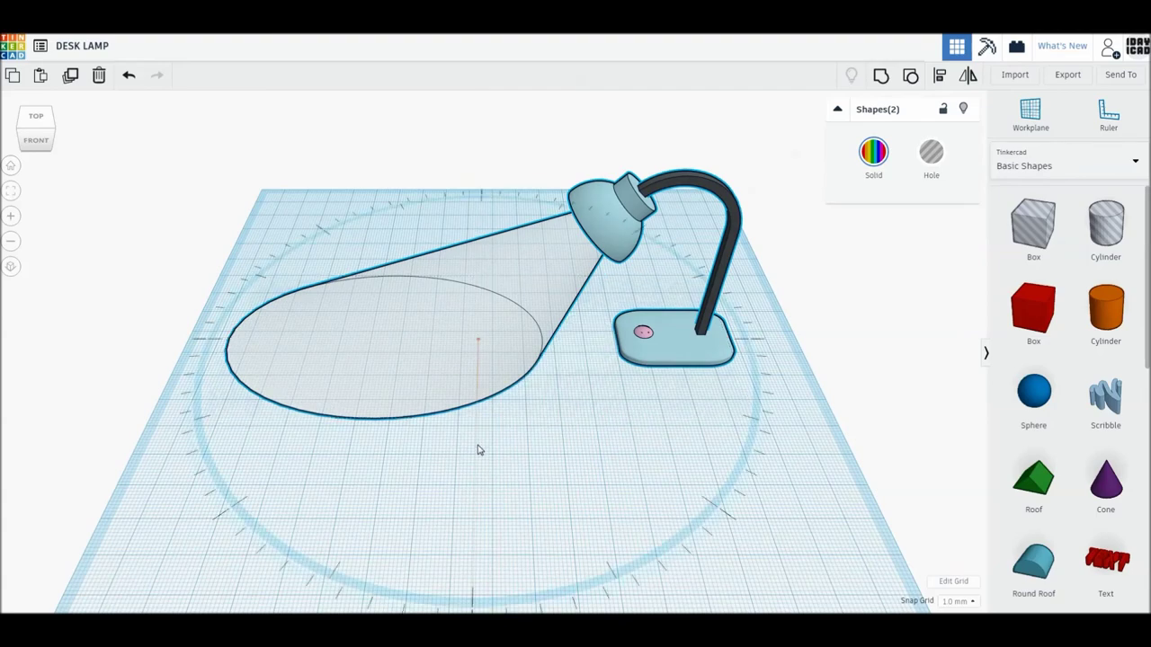
scroll(495, 530, "down", 3)
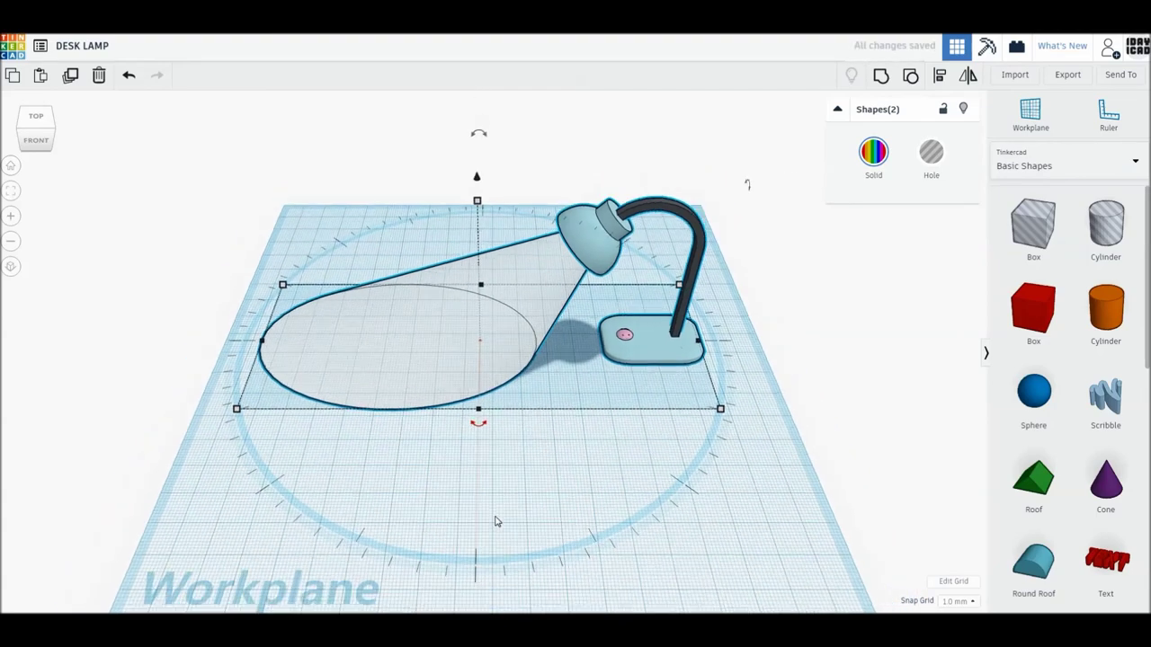
mouse_move(480, 420)
left_mouse_down()
mouse_move(500, 558)
mouse_move(578, 584)
left_mouse_up()
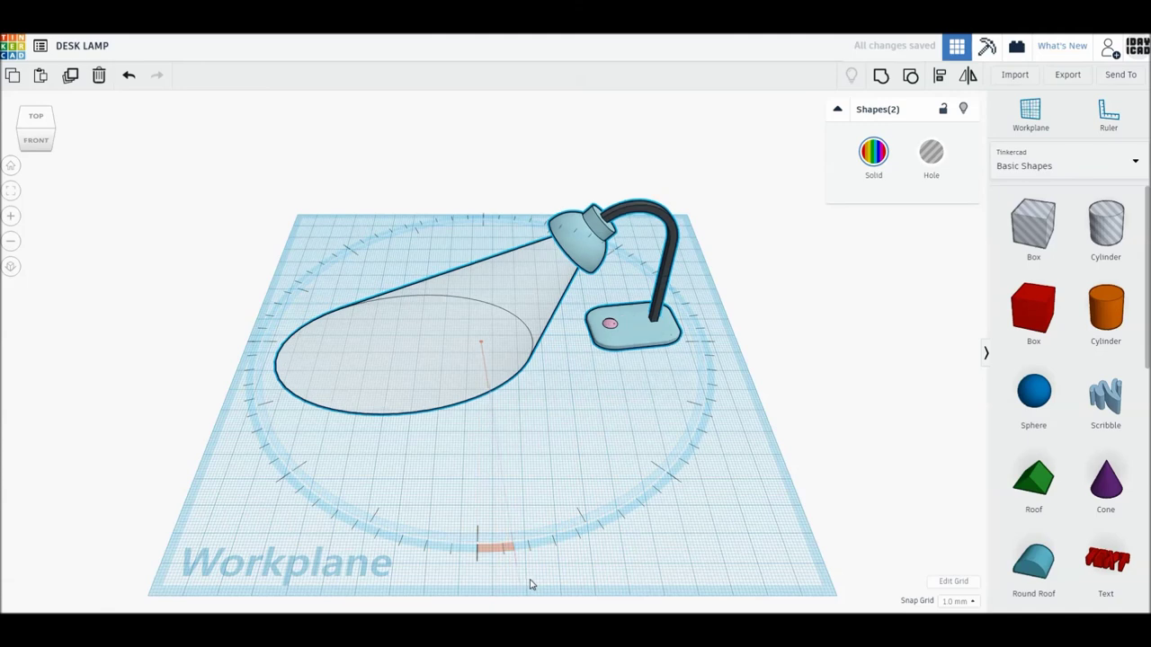
left_click_drag(578, 584, 642, 539)
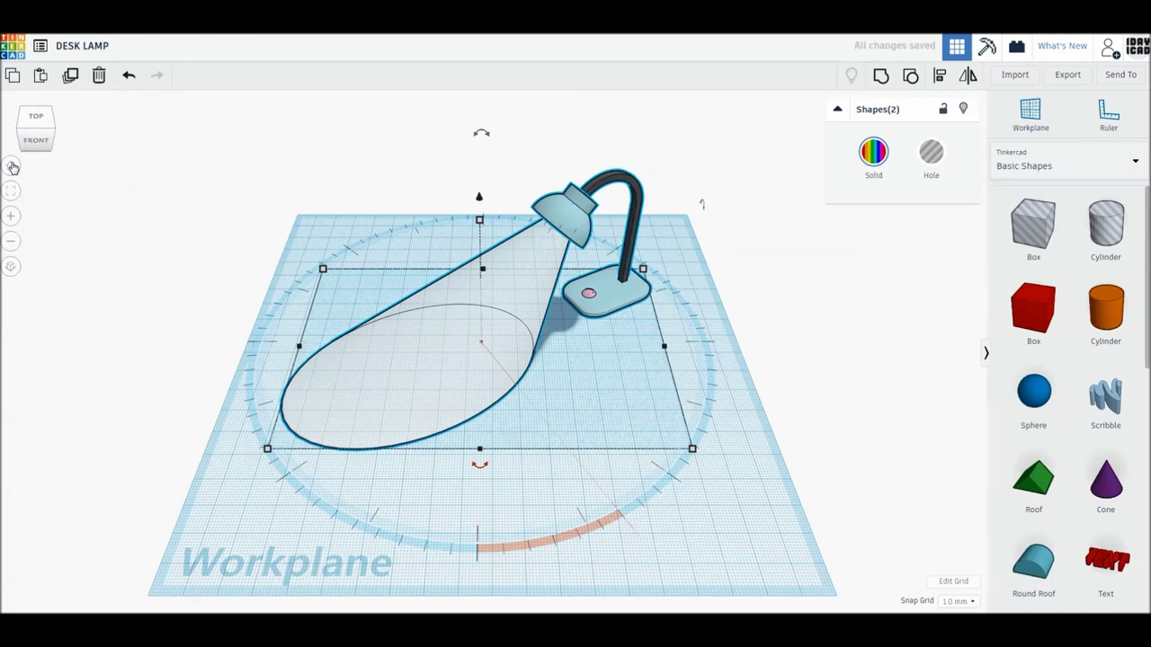
Deselect the lamp and cone, then zoom and tilt to frame the model.
left_click(384, 462)
scroll(385, 462, "up", 2)
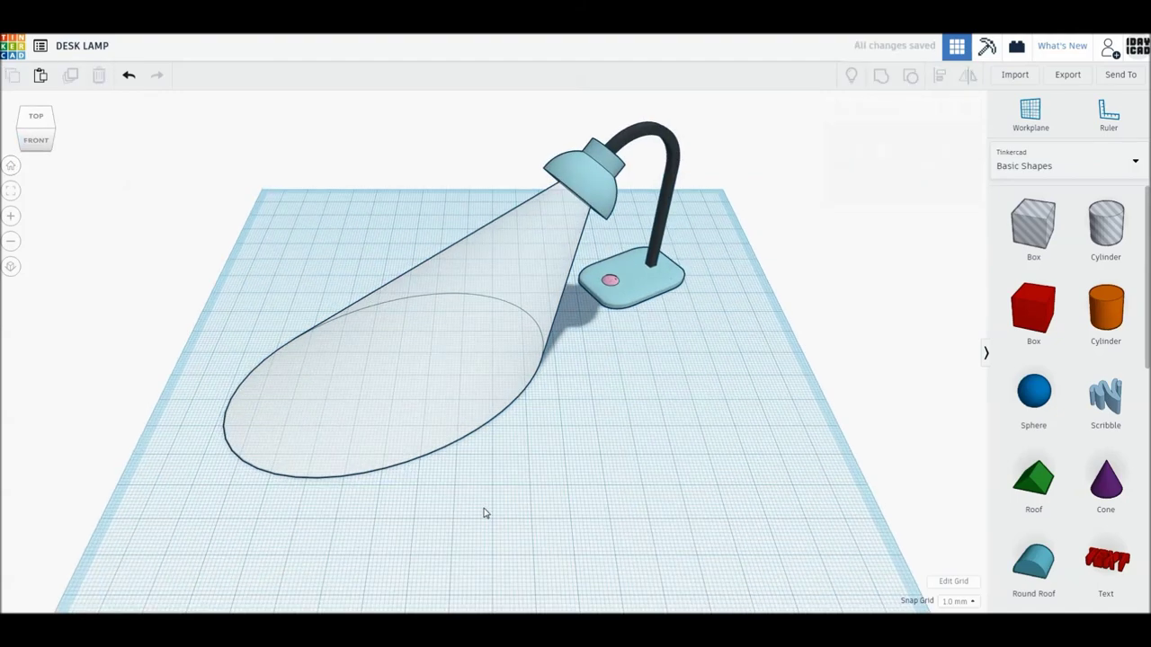
right_click_drag(492, 509, 490, 516)
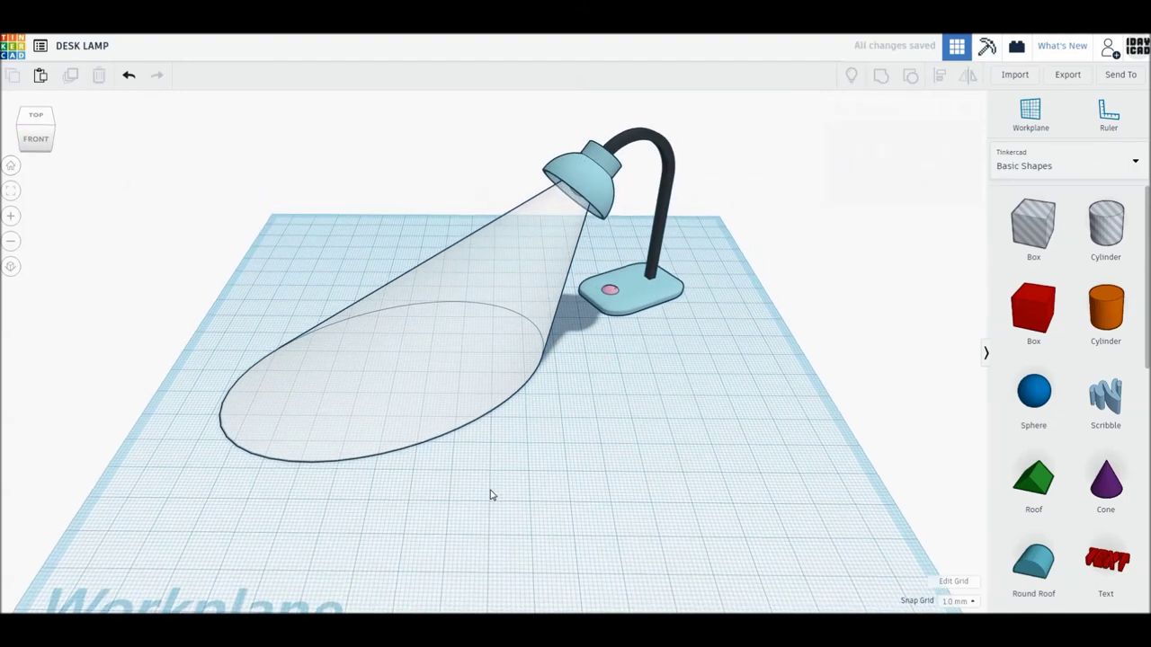
scroll(489, 524, "up", 2)
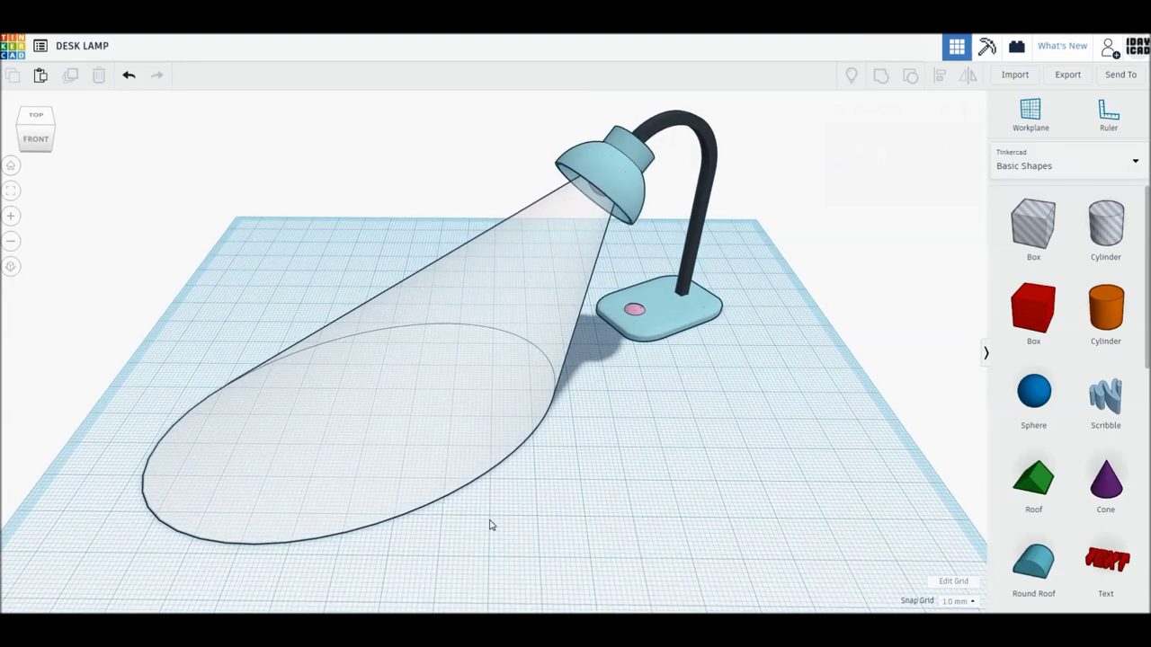
left_click(489, 525)
left_click(569, 543)
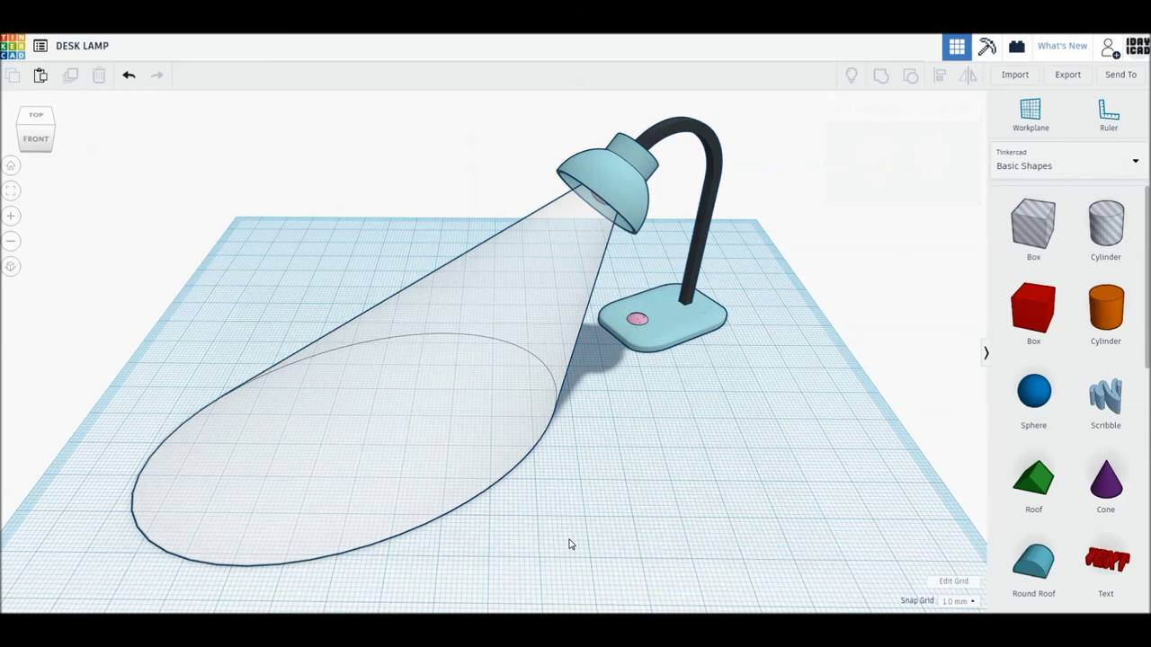